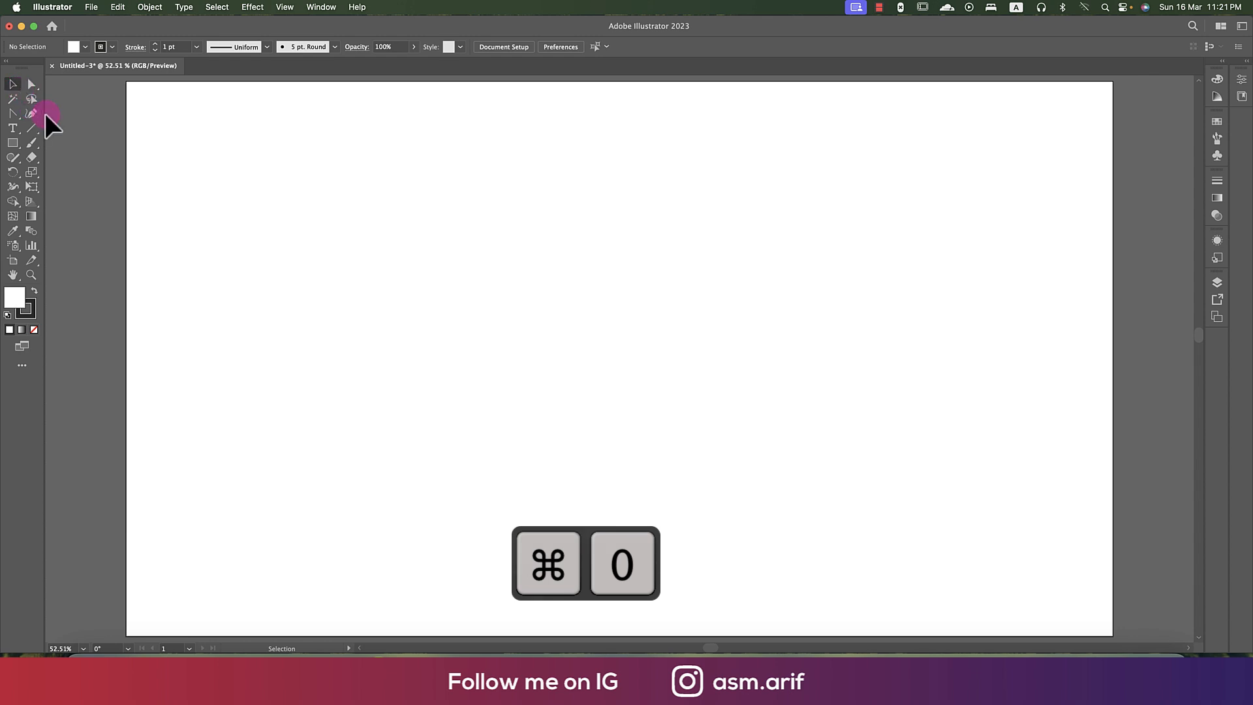
- Draw a horizontal line about 1165 px long across the artboard's upper middle and set its stroke weight to 2 pt
{"action": "left_click", "coordinate": [32, 128]}
{"action": "left_click_drag", "start_coordinate": [393, 287], "coordinate": [839, 312]}
{"action": "left_click", "coordinate": [16, 86]}
{"action": "left_click", "coordinate": [513, 237]}
{"action": "left_click_drag", "start_coordinate": [540, 241], "coordinate": [534, 331]}
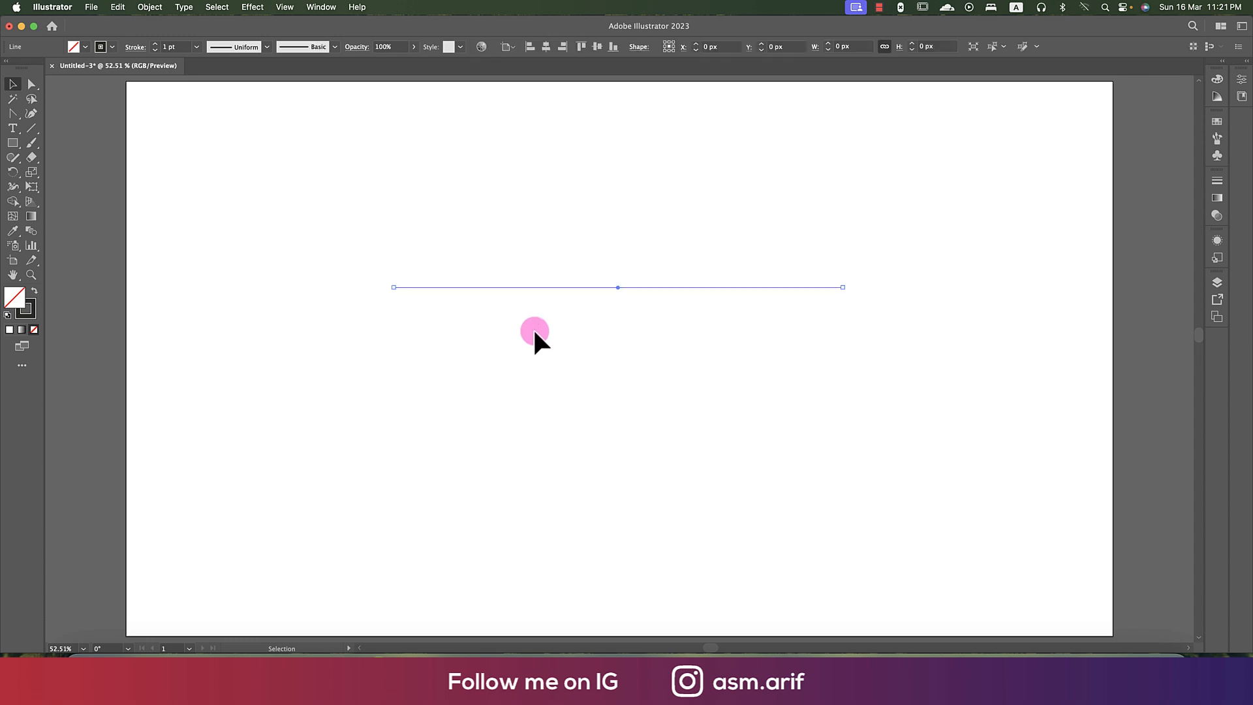
{"action": "key", "text": "Up"}
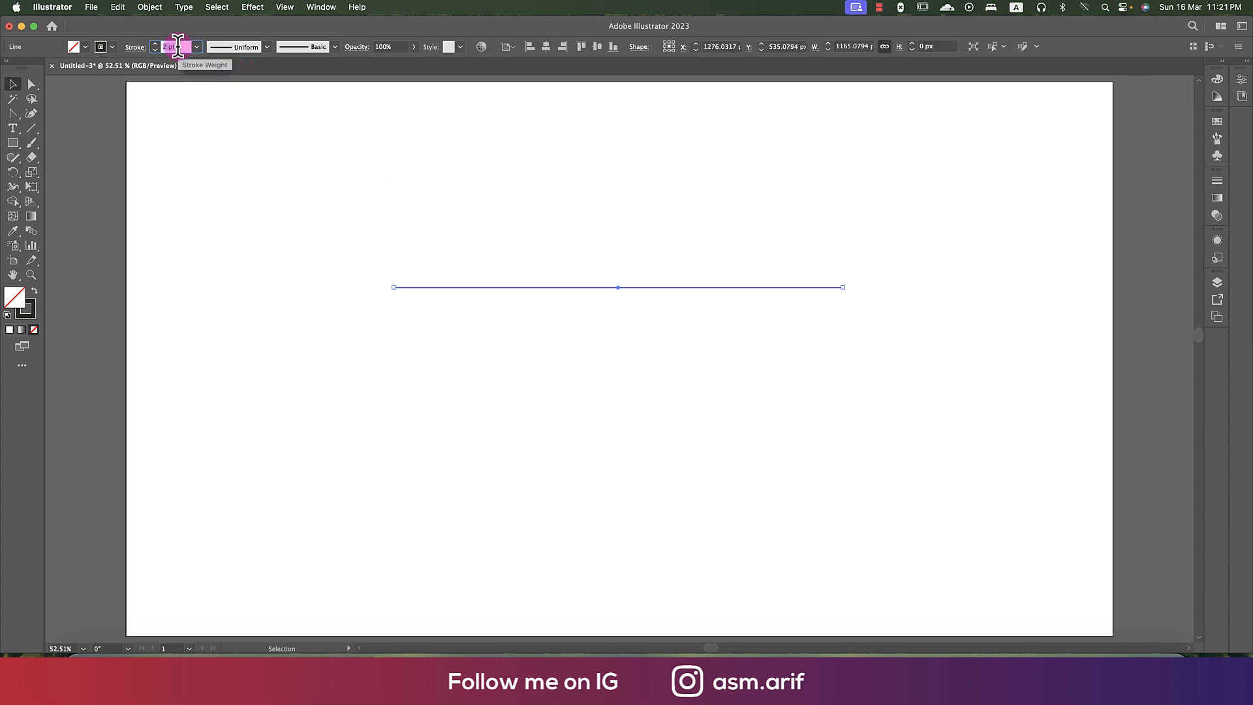
{"action": "left_click", "coordinate": [496, 206]}
- Apply the Zig Zag distort effect to the line with an absolute size of 23 px and 10 ridges per segment
{"action": "left_click_drag", "start_coordinate": [530, 225], "coordinate": [568, 389]}
{"action": "left_click", "coordinate": [252, 7]}
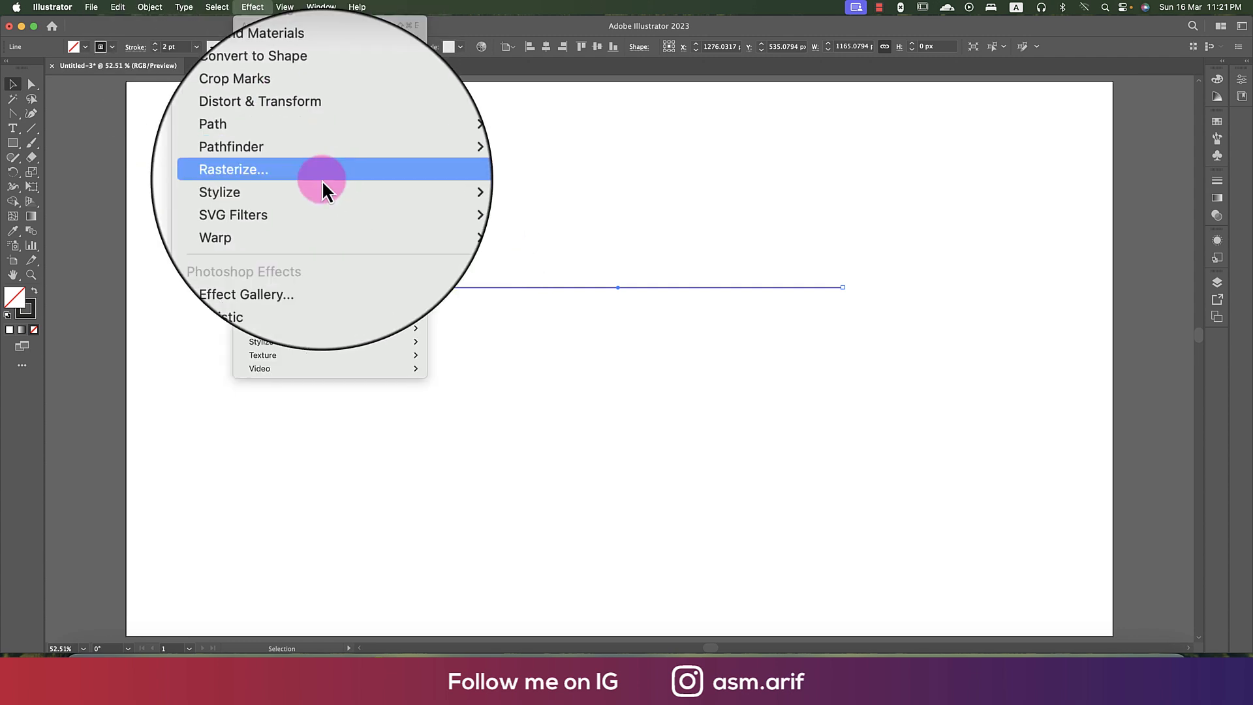
{"action": "mouse_move", "coordinate": [353, 133]}
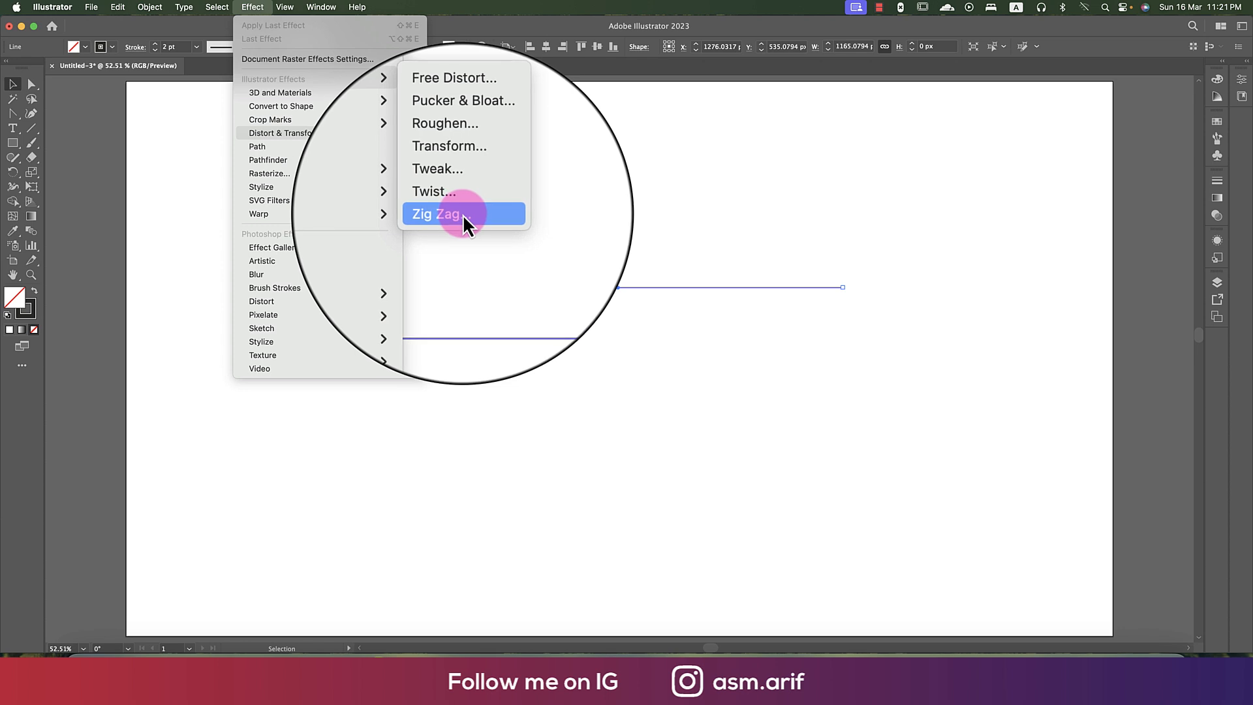
{"action": "left_click", "coordinate": [464, 214]}
{"action": "left_click", "coordinate": [277, 432]}
{"action": "type", "text": "10"}
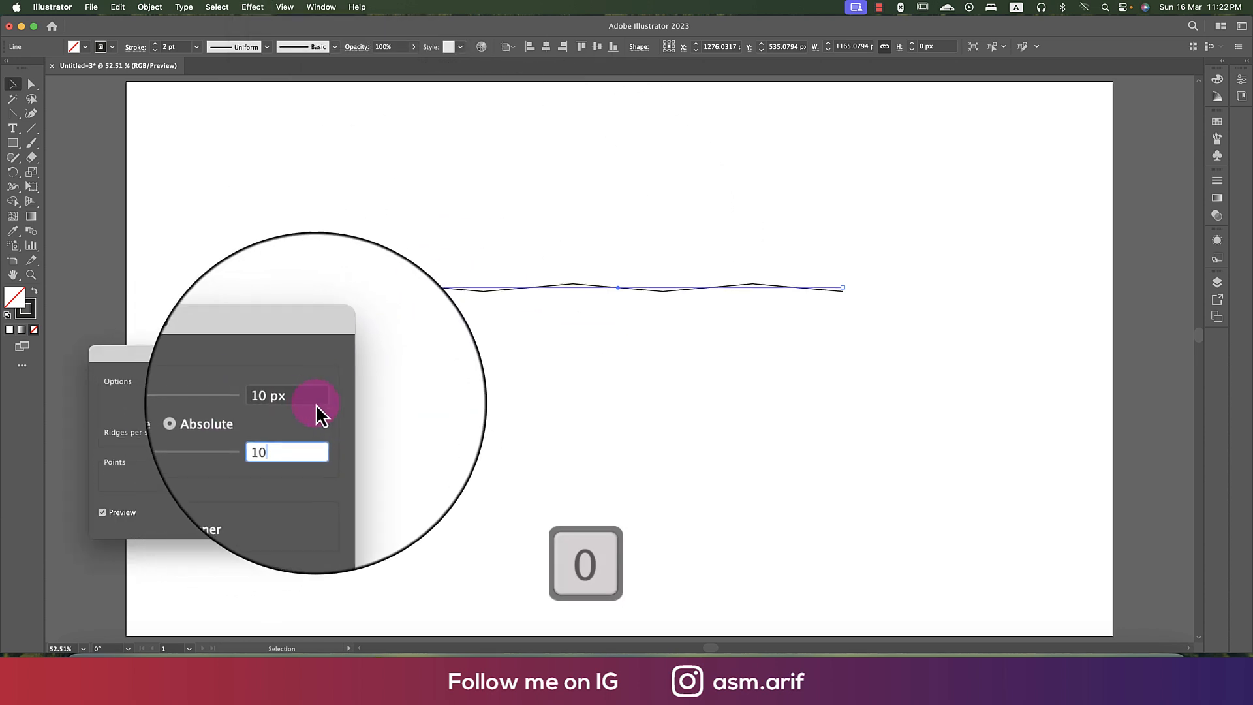
{"action": "left_click", "coordinate": [263, 396]}
{"action": "type", "text": "23"}
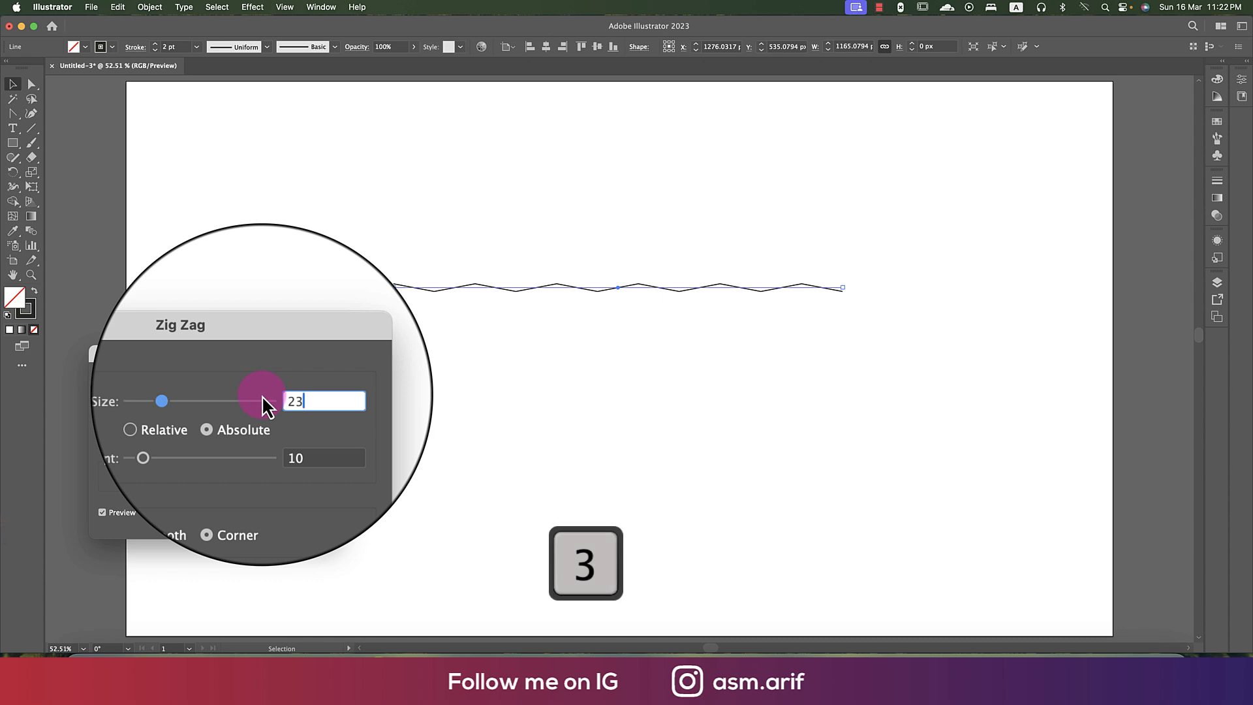
{"action": "left_click", "coordinate": [315, 517]}
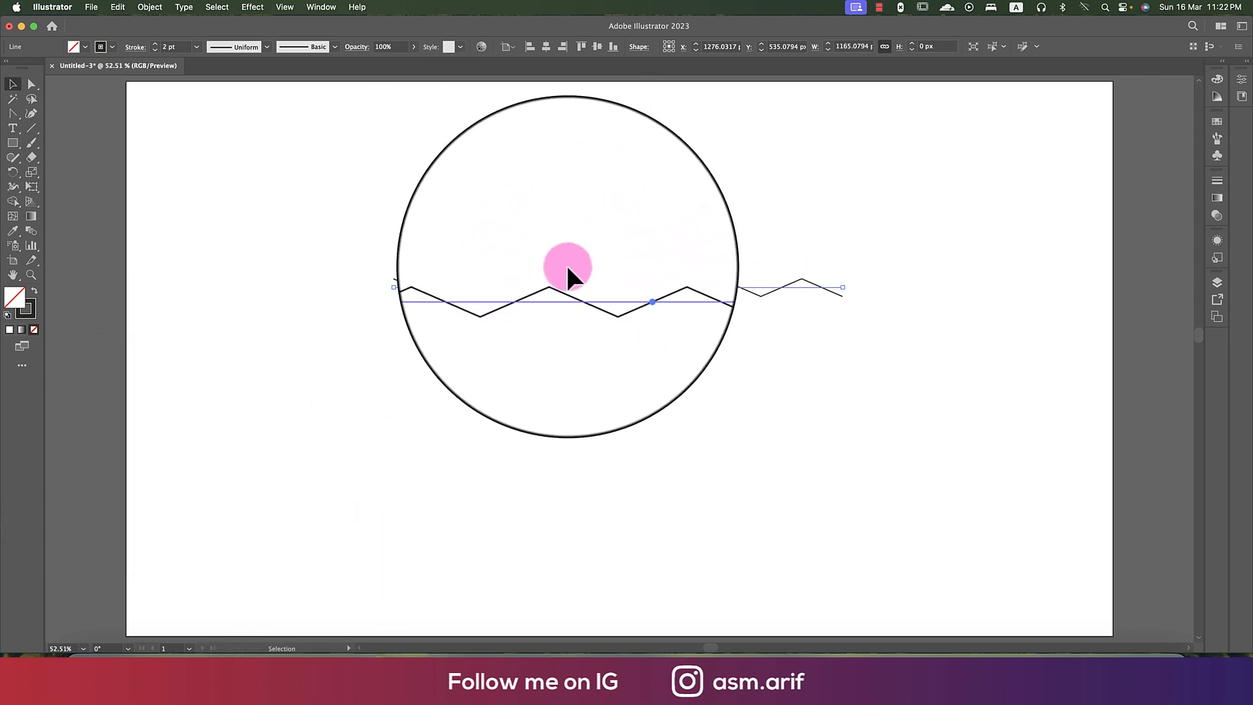
- Edit the line's existing Zig Zag effect to use smooth points
{"action": "left_click", "coordinate": [1213, 240]}
{"action": "double_click", "coordinate": [1175, 269]}
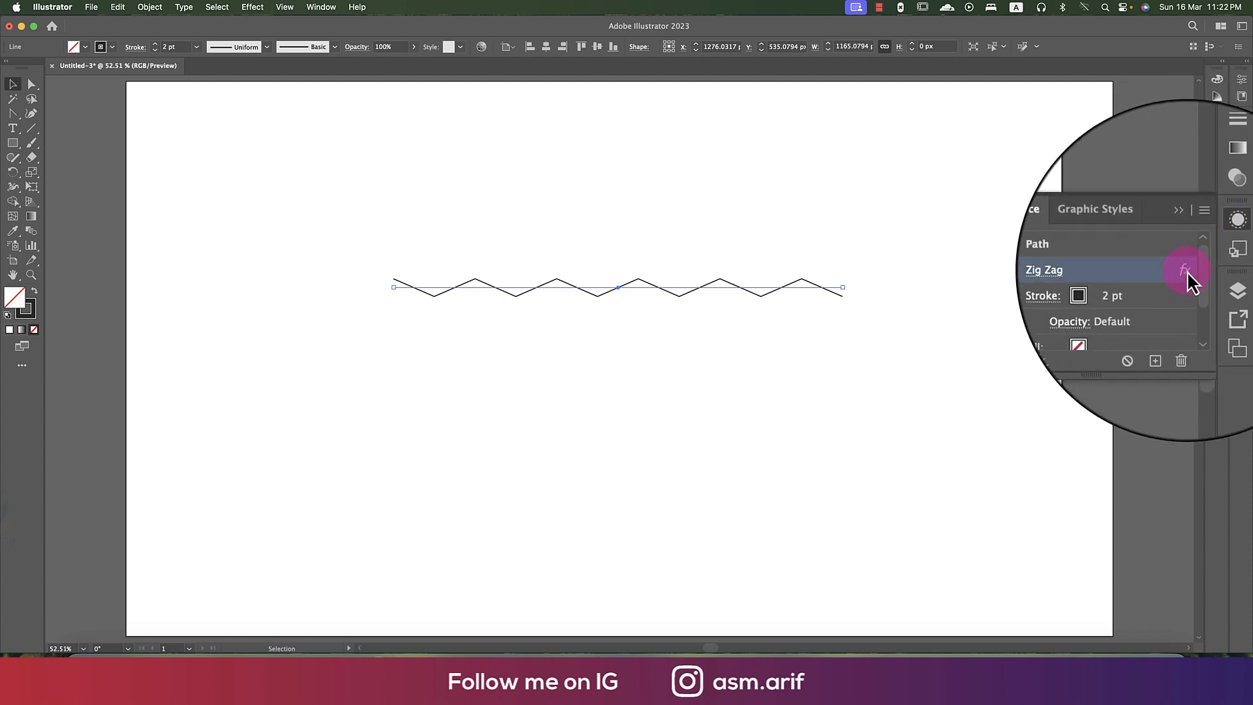
{"action": "left_click_drag", "start_coordinate": [240, 352], "coordinate": [255, 196]}
{"action": "left_click", "coordinate": [241, 312]}
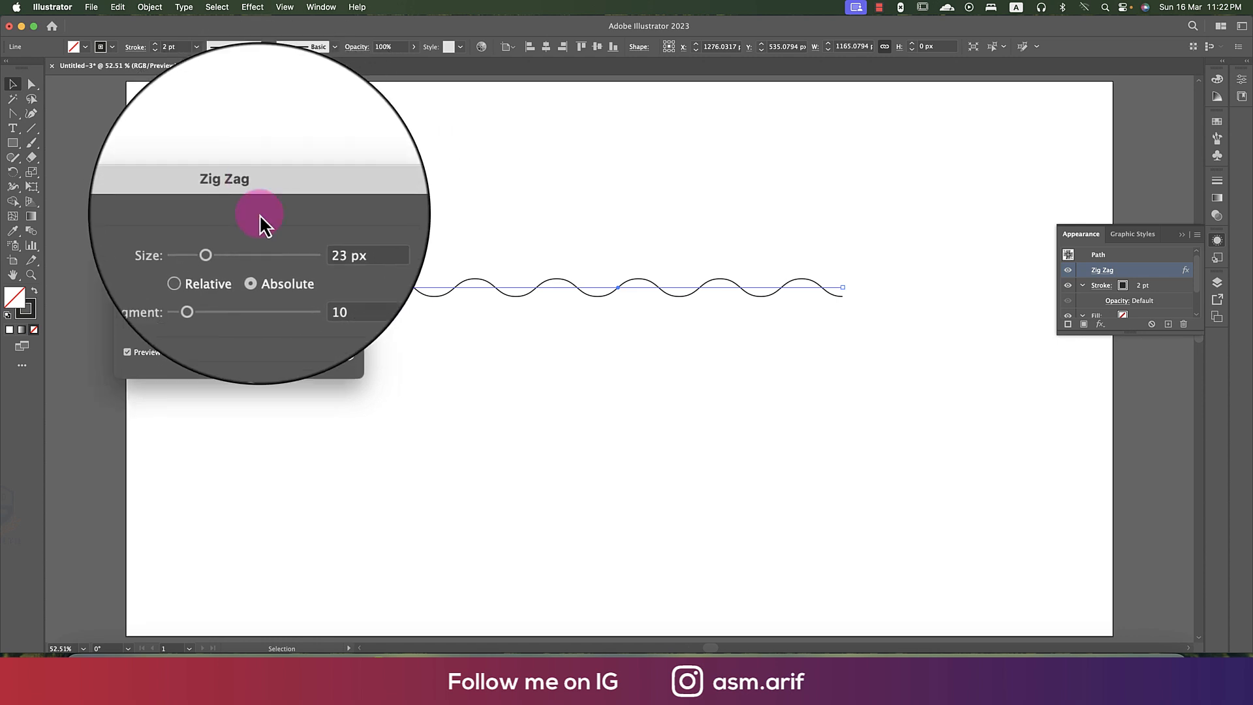
{"action": "left_click", "coordinate": [315, 353]}
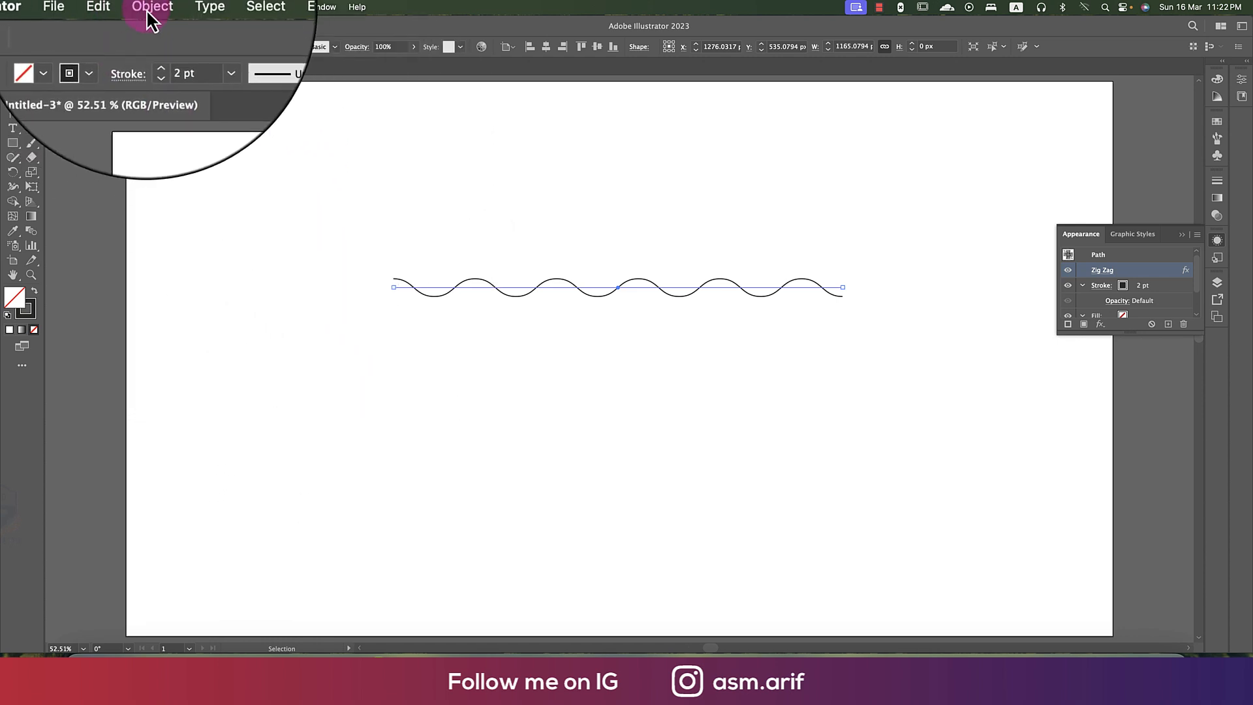
- Expand the appearance of the wavy line into an editable path
{"action": "left_click", "coordinate": [149, 6]}
{"action": "left_click", "coordinate": [161, 188]}
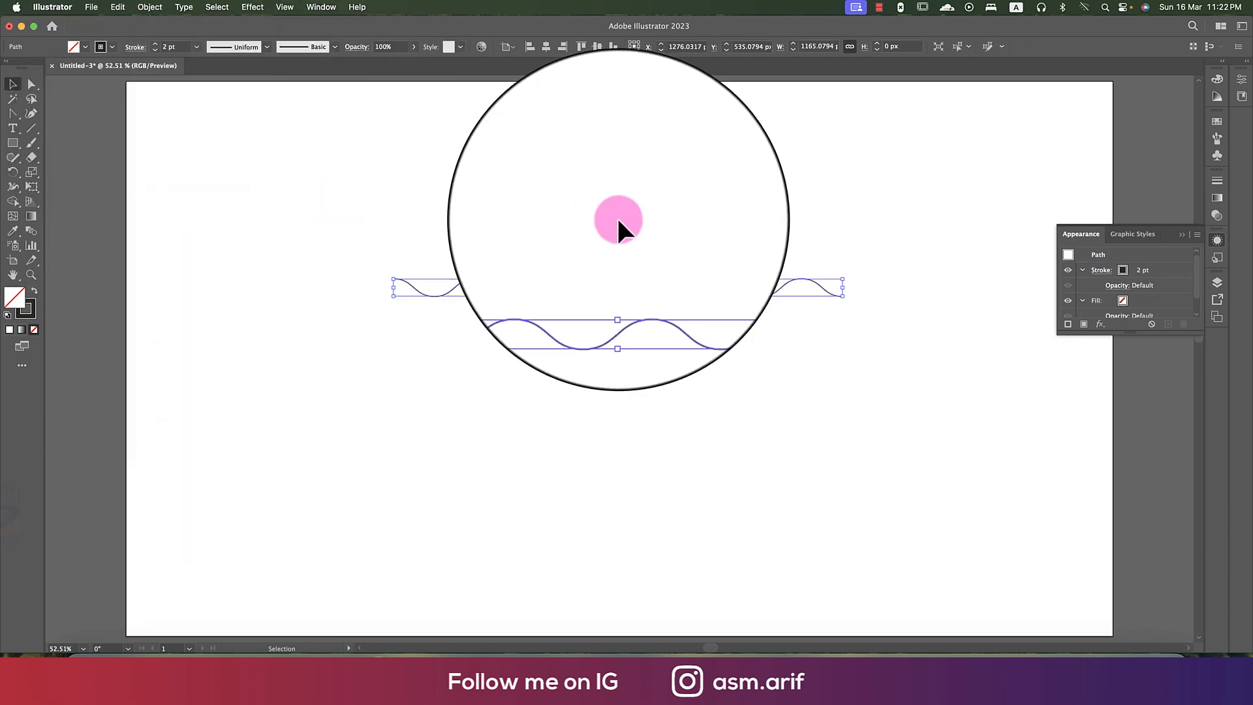
{"action": "left_click", "coordinate": [635, 236]}
- Place a copy of the wavy line a short distance directly below the original
{"action": "left_click", "coordinate": [650, 281]}
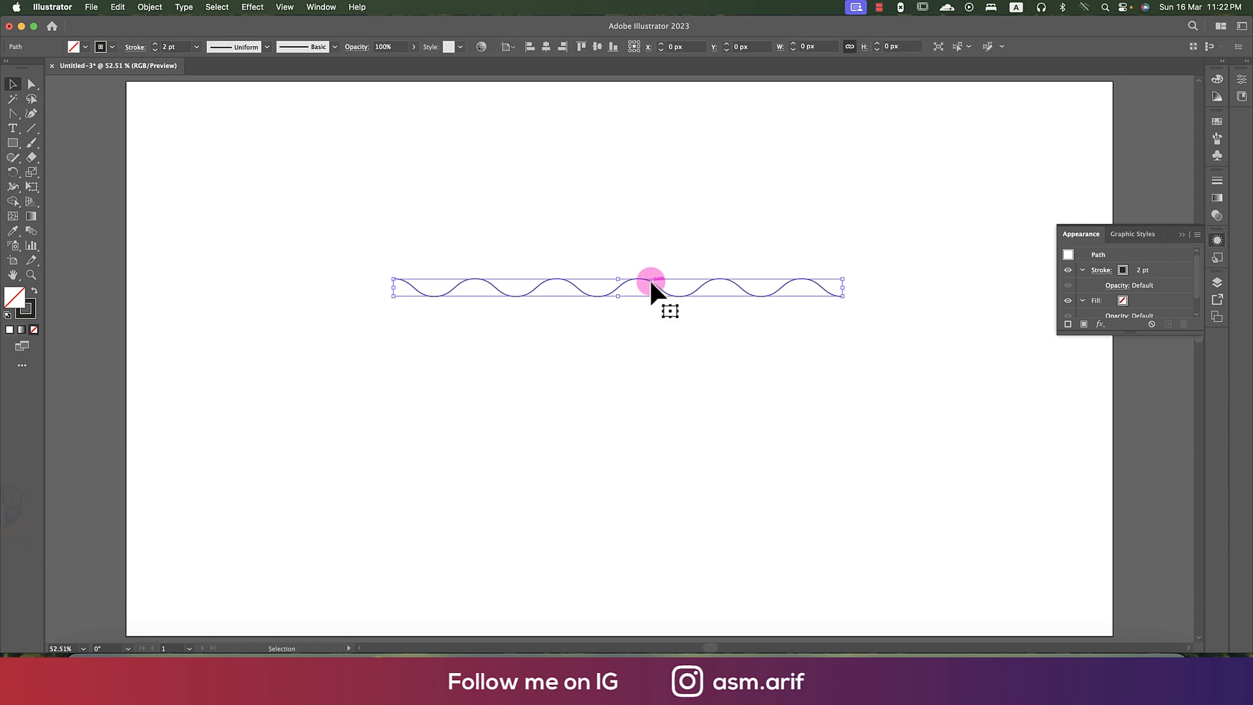
{"action": "left_click", "coordinate": [651, 285], "text": "shift"}
{"action": "left_click", "coordinate": [651, 286]}
{"action": "left_click_drag", "start_coordinate": [651, 286], "coordinate": [654, 292]}
- Repeat the copy transformation until the stack of wavy lines is about 587 px high
{"action": "key", "text": "super+d"}
{"action": "key", "text": "super+d"}
{"action": "key", "text": "super+d"}
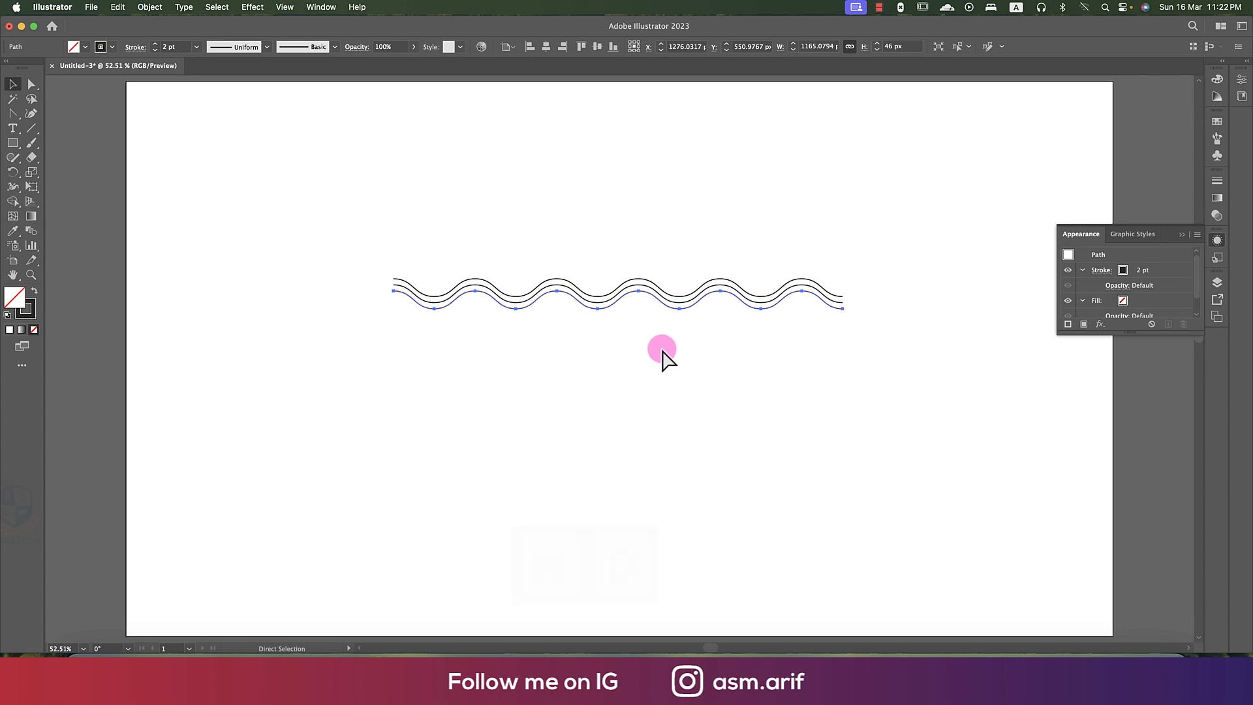
{"action": "key", "text": "super+d"}
{"action": "key", "text": "super+d"}
{"action": "key", "text": "super+d"}
{"action": "key", "text": "super+d"}
{"action": "key", "text": "super+d"}
{"action": "key", "text": "super+d"}
{"action": "key", "text": "super+d"}
{"action": "key", "text": "super+d"}
{"action": "key", "text": "super+d"}
{"action": "key", "text": "super+d"}
{"action": "key", "text": "super+d"}
{"action": "key", "text": "super+d"}
{"action": "key", "text": "super+d"}
{"action": "key", "text": "super+d"}
{"action": "key", "text": "super+d"}
{"action": "key", "text": "super+d"}
{"action": "key", "text": "super+d"}
{"action": "key", "text": "super+d"}
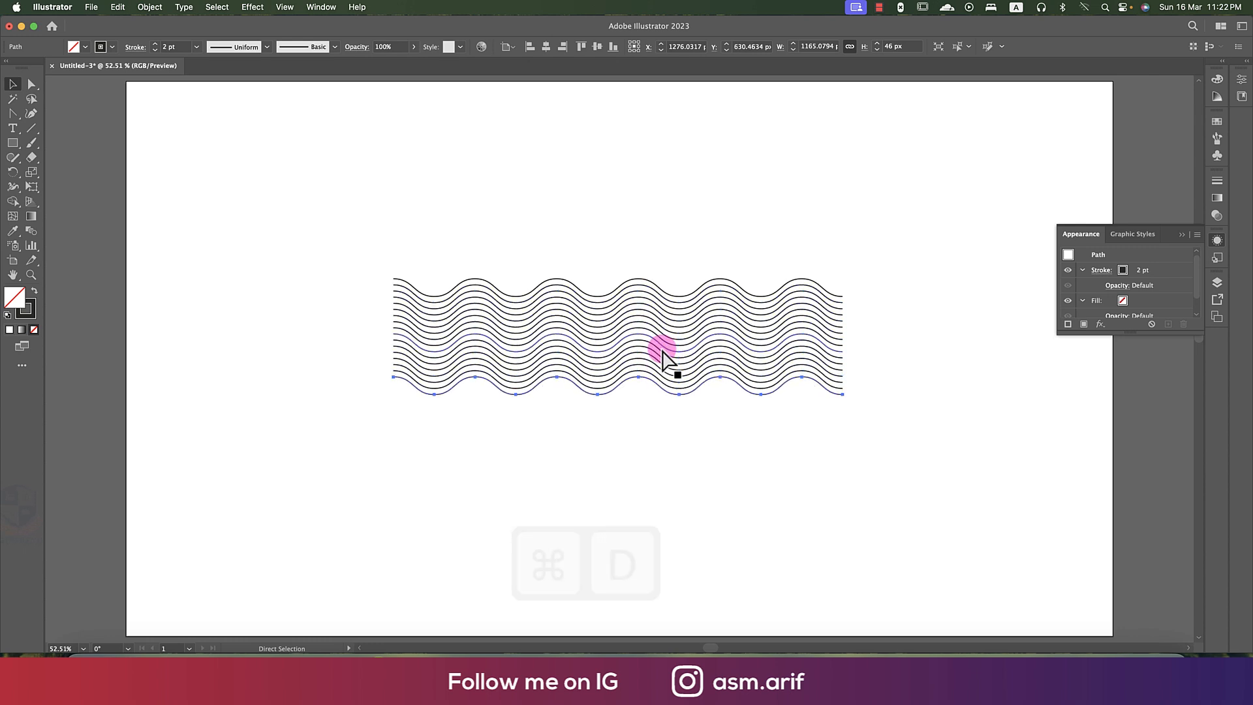
{"action": "key", "text": "super+d"}
{"action": "key", "text": "super+d"}
{"action": "key", "text": "super+d"}
{"action": "key", "text": "super+d"}
{"action": "key", "text": "super+d"}
{"action": "key", "text": "super+d"}
{"action": "key", "text": "super+d"}
{"action": "key", "text": "super+d"}
{"action": "key", "text": "super+d"}
{"action": "key", "text": "super+d"}
{"action": "key", "text": "super+d"}
{"action": "key", "text": "super+d"}
{"action": "key", "text": "super+d"}
{"action": "key", "text": "super+d"}
{"action": "key", "text": "super+d"}
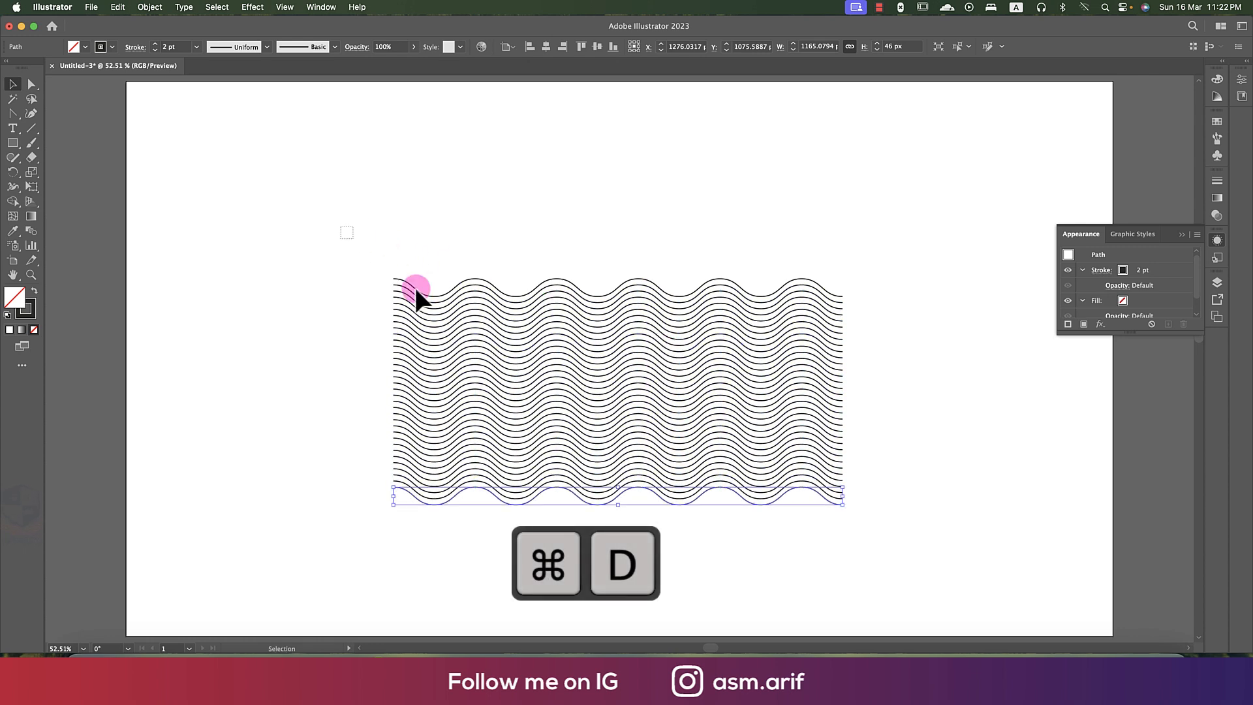
- Select all the wavy lines and give their strokes the lens-shaped width profile that tapers at both ends
{"action": "left_click_drag", "start_coordinate": [353, 246], "coordinate": [941, 535]}
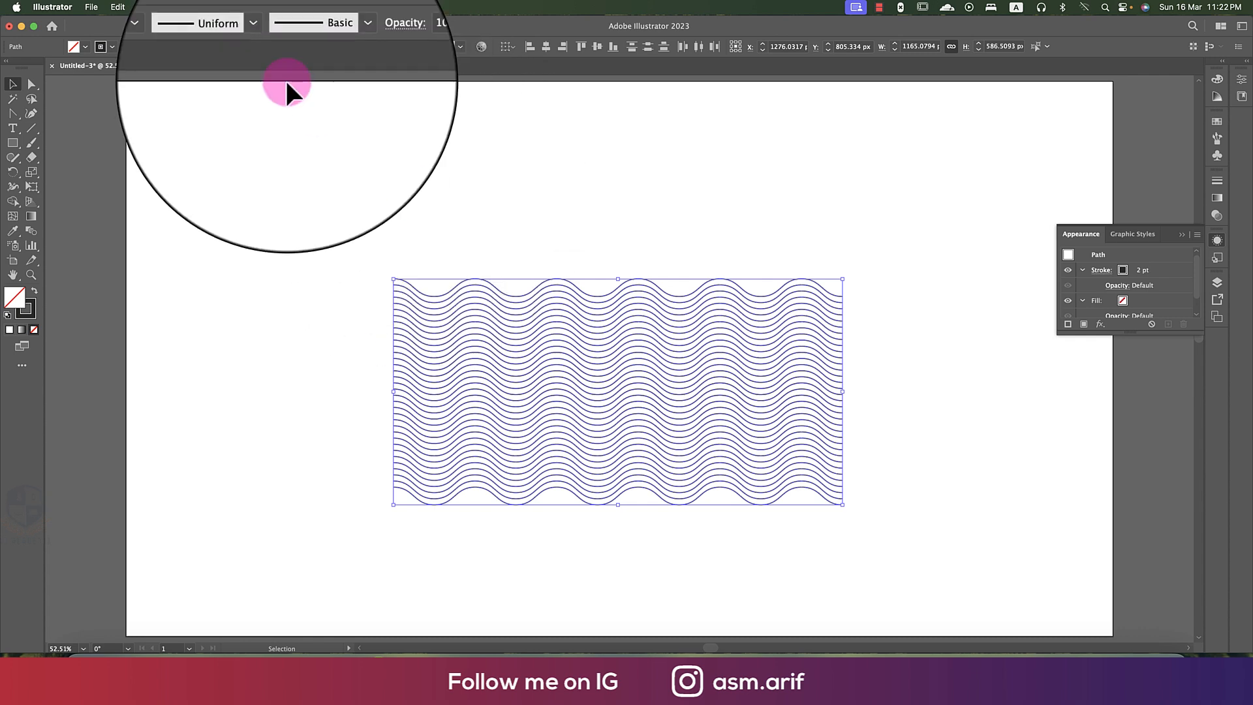
{"action": "left_click", "coordinate": [252, 50]}
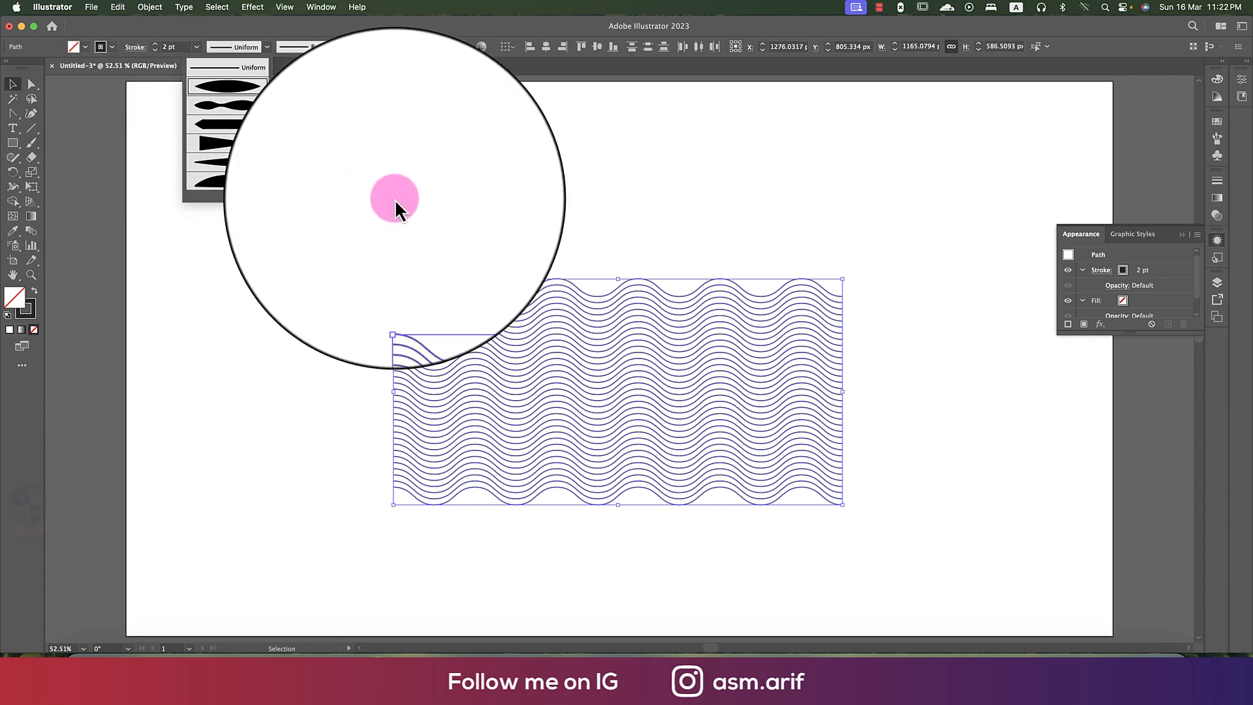
{"action": "left_click", "coordinate": [453, 228]}
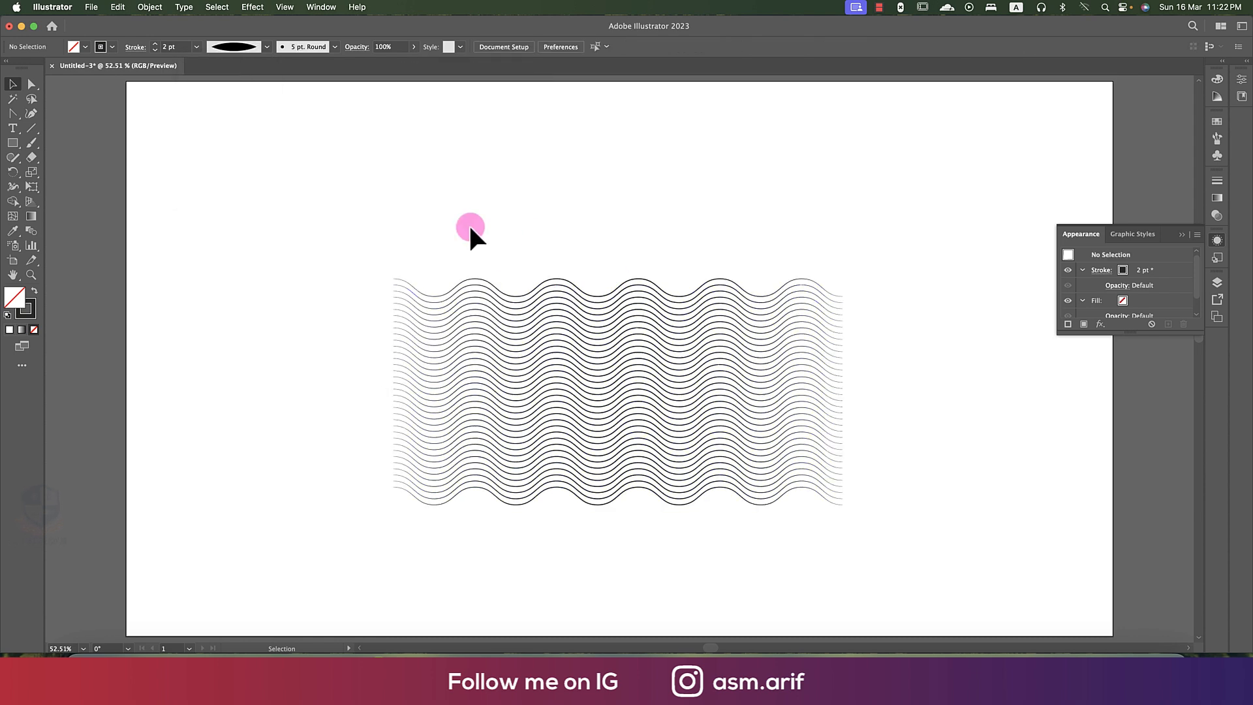
- Set the stroke weight of all the wavy lines to 4 pt
{"action": "mouse_move", "coordinate": [519, 258]}
{"action": "left_mouse_down"}
{"action": "mouse_move", "coordinate": [585, 416]}
{"action": "mouse_move", "coordinate": [655, 513]}
{"action": "left_mouse_up"}
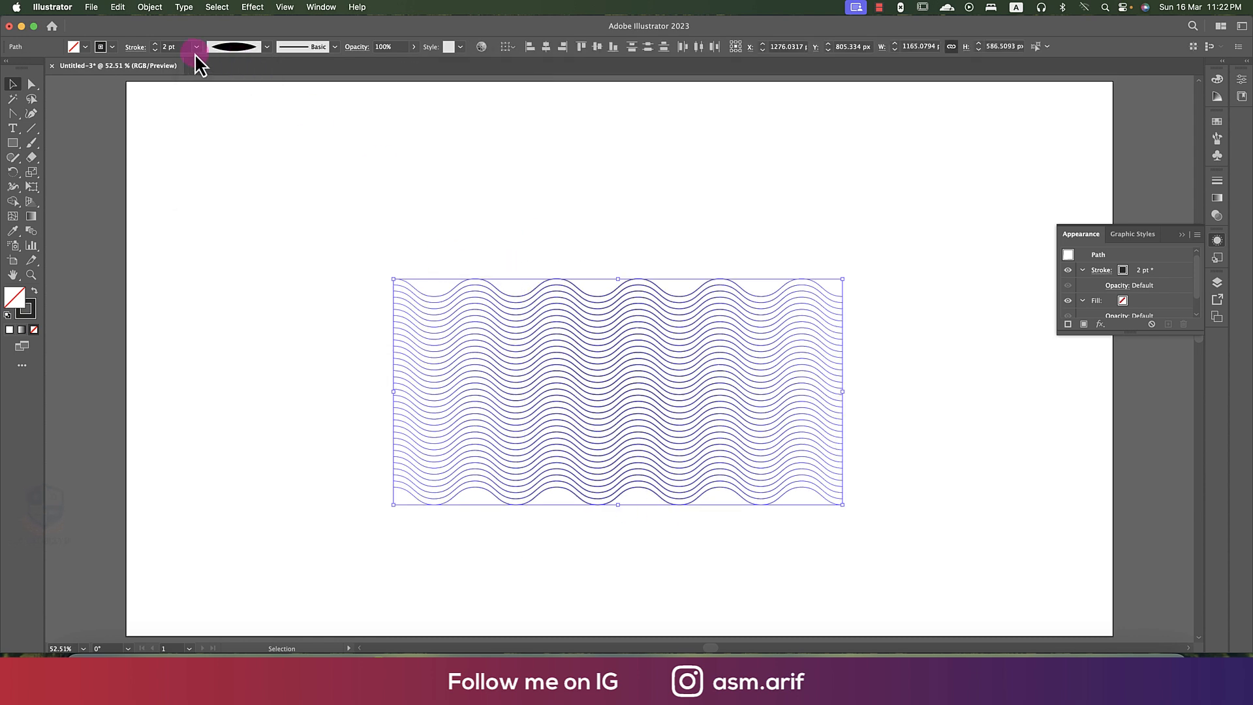
{"action": "type", "text": "4"}
{"action": "key", "text": "Return"}
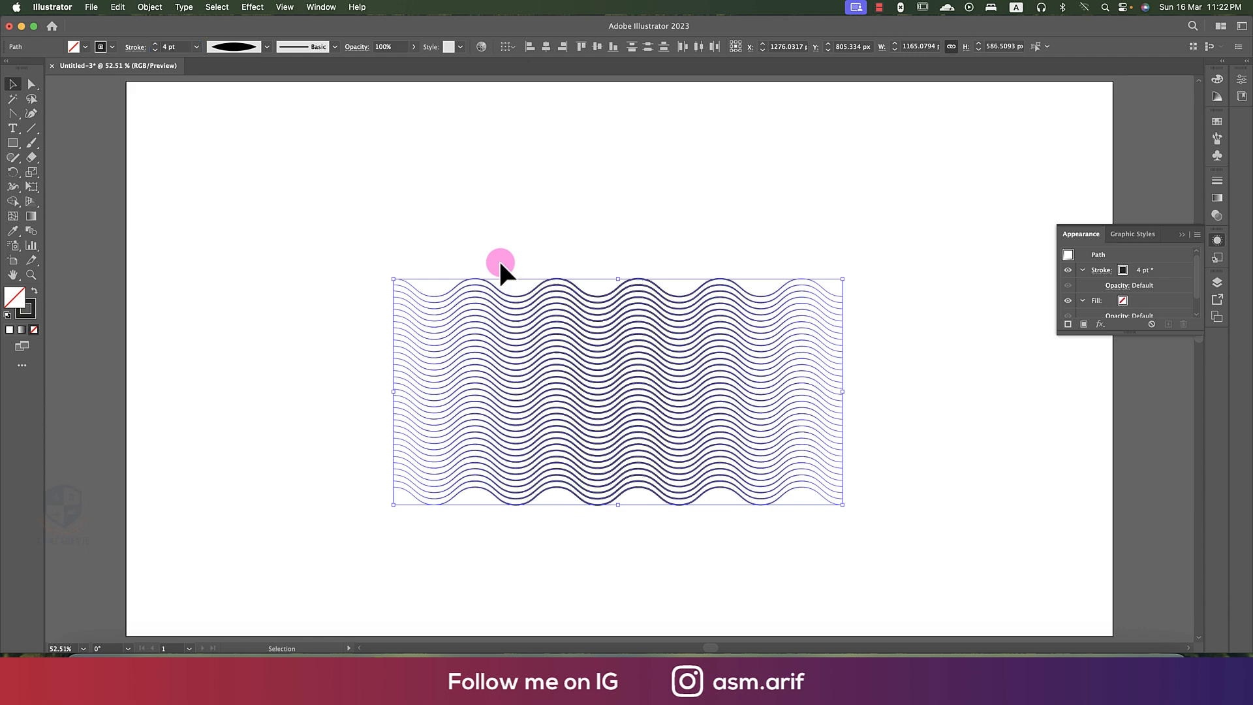
{"action": "left_click", "coordinate": [500, 263]}
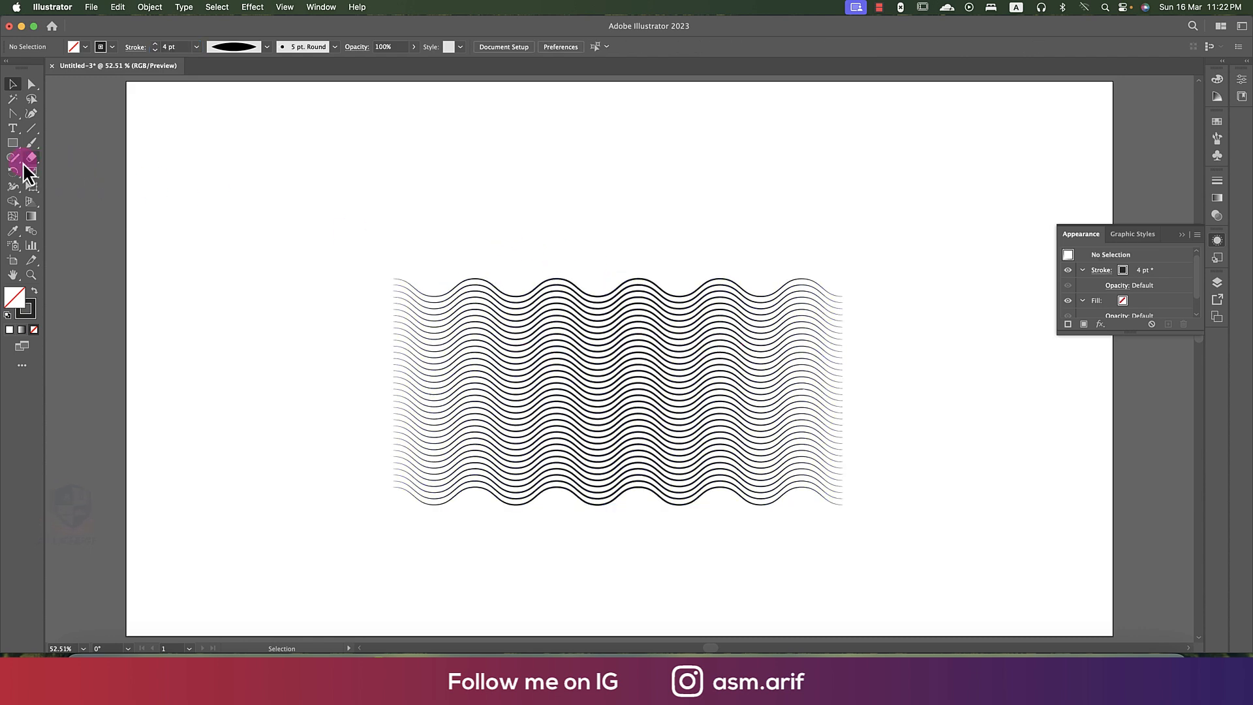
- Add point text in the empty area above the wavy lines and set its font to Poppins Black
{"action": "left_click", "coordinate": [12, 129]}
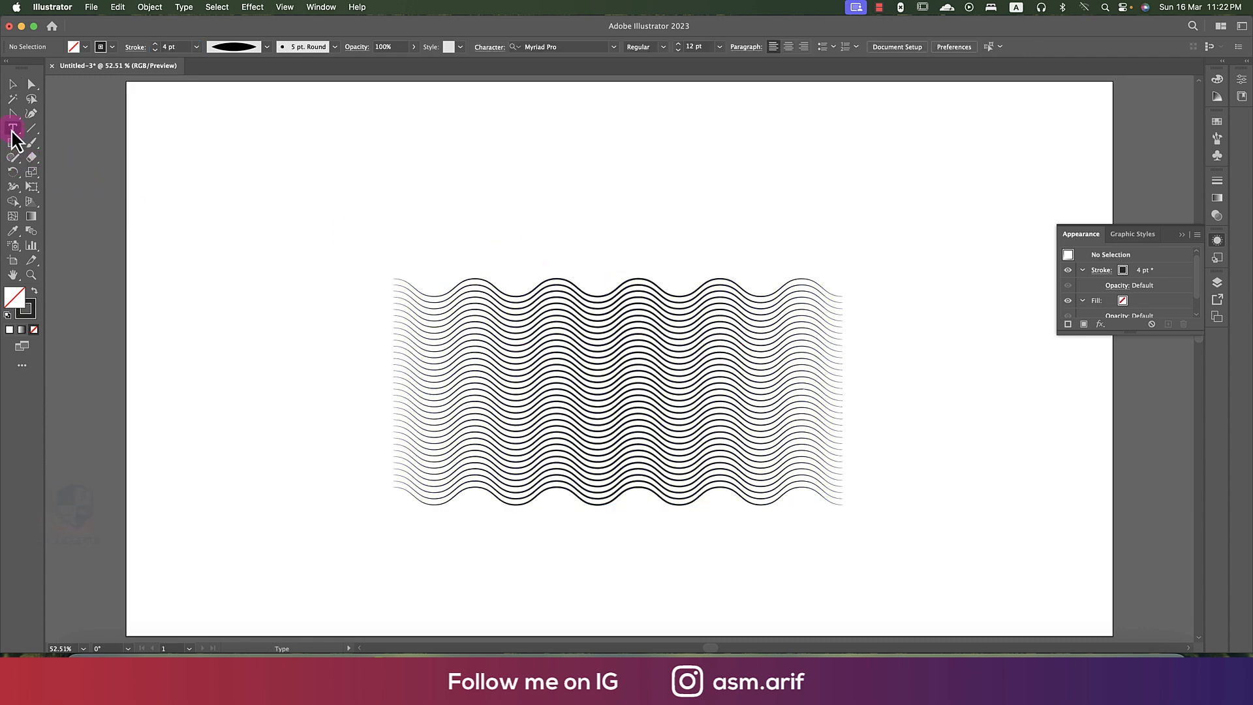
{"action": "left_click", "coordinate": [461, 188]}
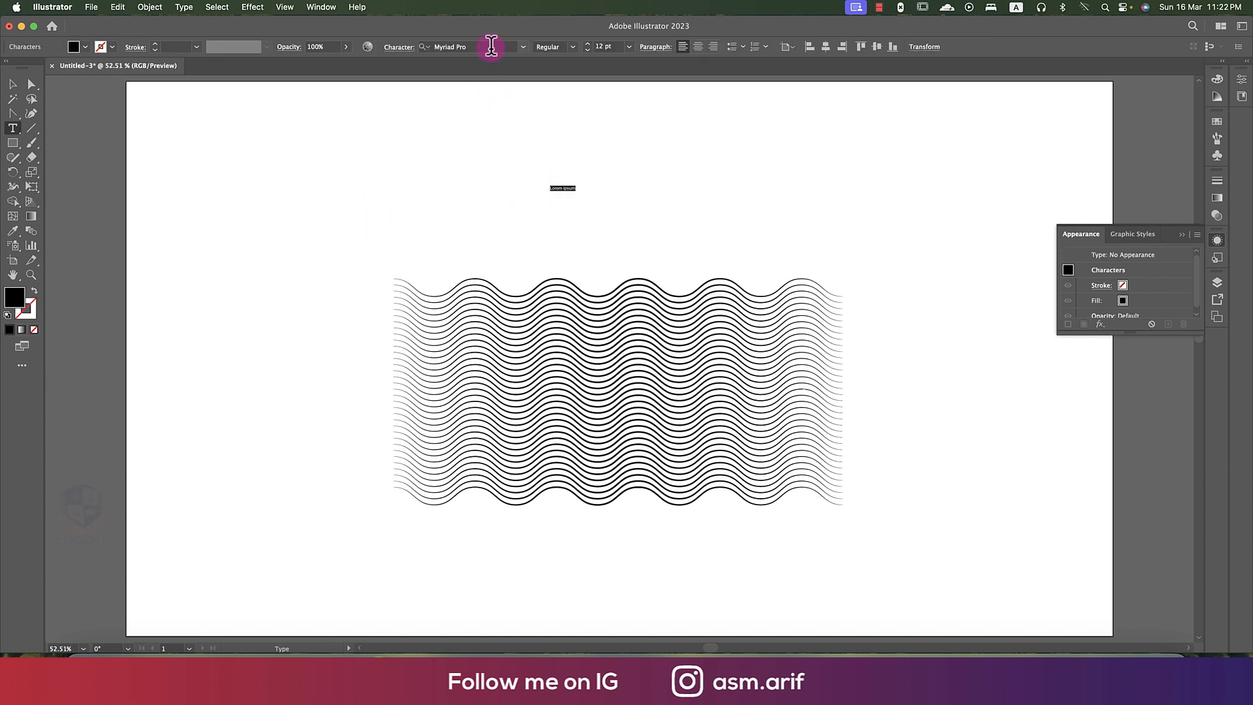
{"action": "left_click", "coordinate": [489, 46]}
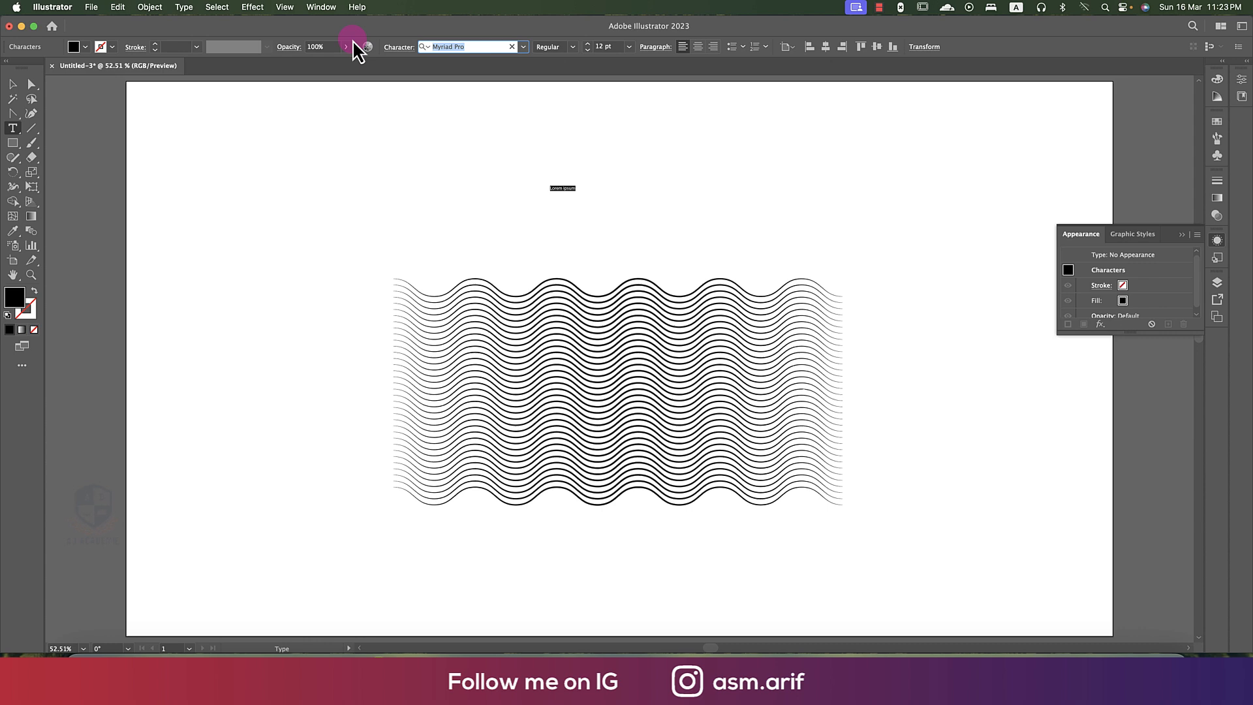
{"action": "type", "text": "pop"}
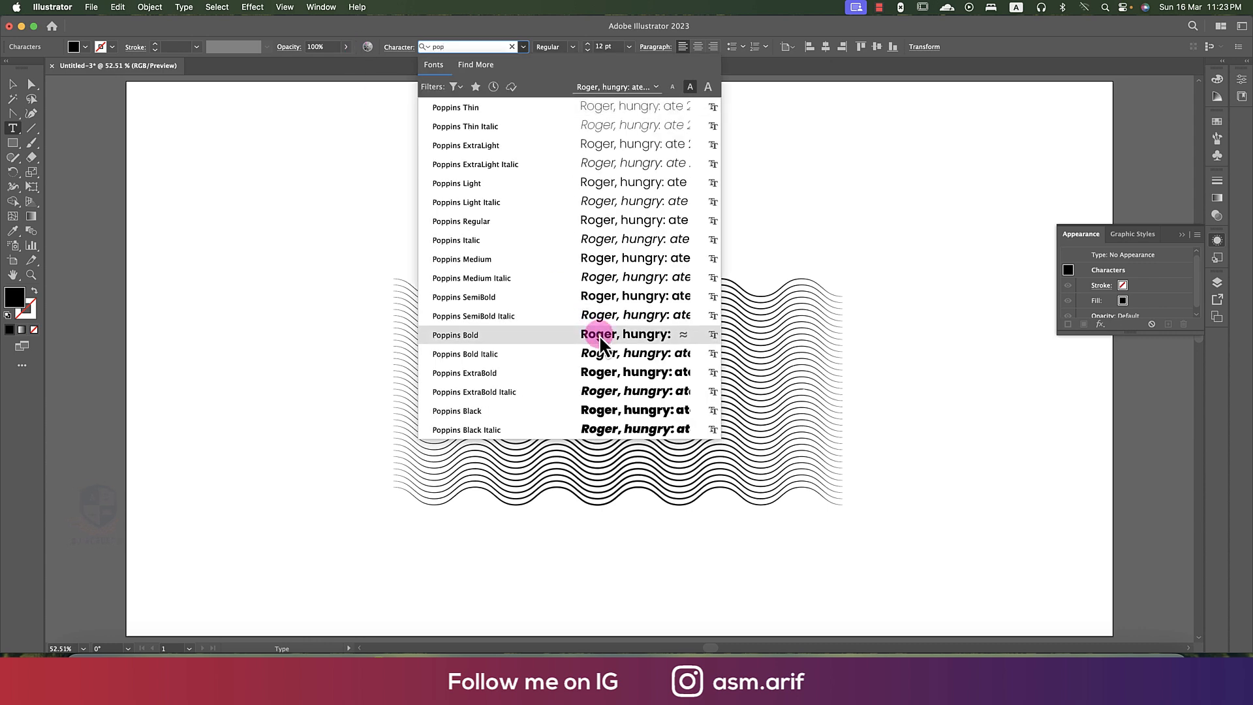
{"action": "left_click", "coordinate": [609, 408]}
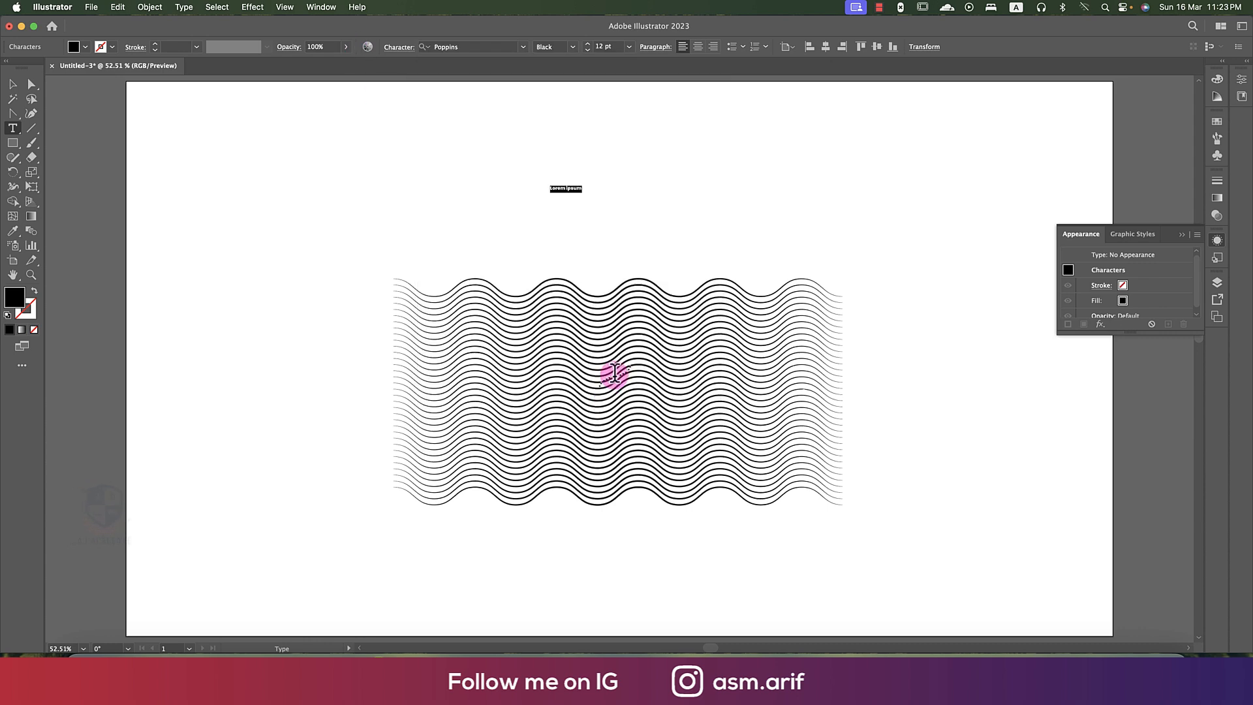
- Replace the placeholder text with the capital letter C
{"action": "key", "text": "super+c"}
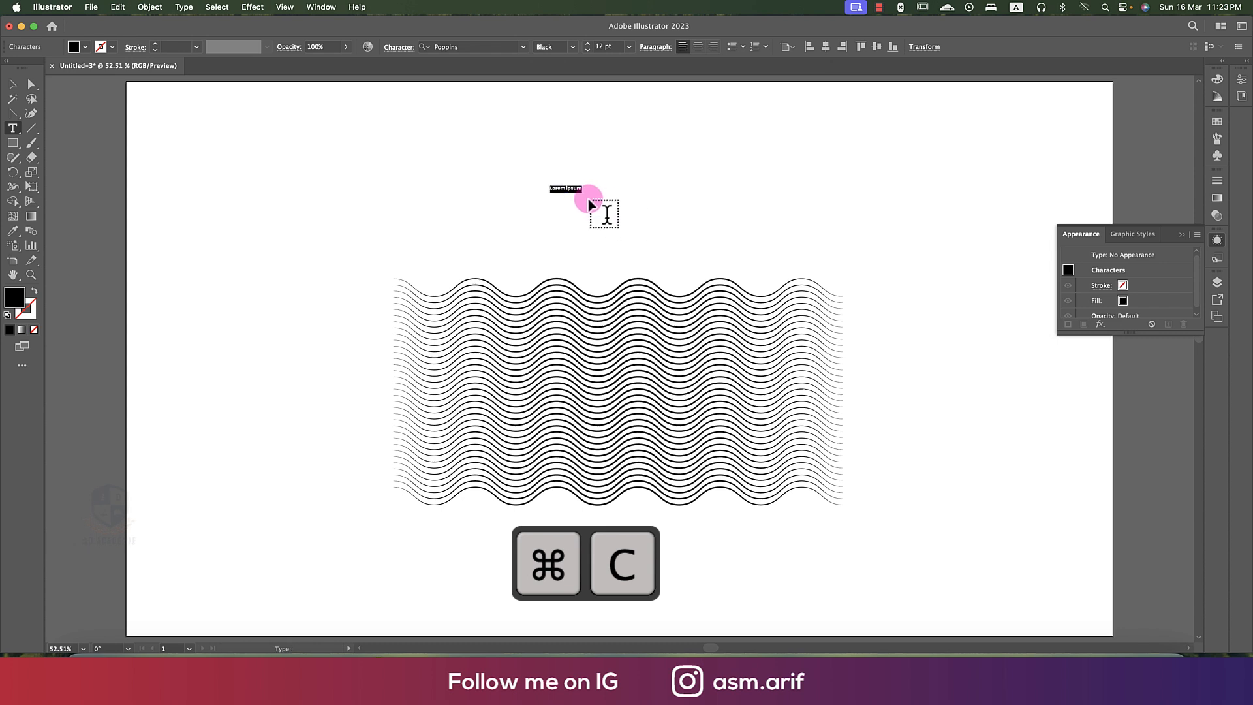
{"action": "left_click", "coordinate": [571, 187]}
{"action": "key", "text": "super+a"}
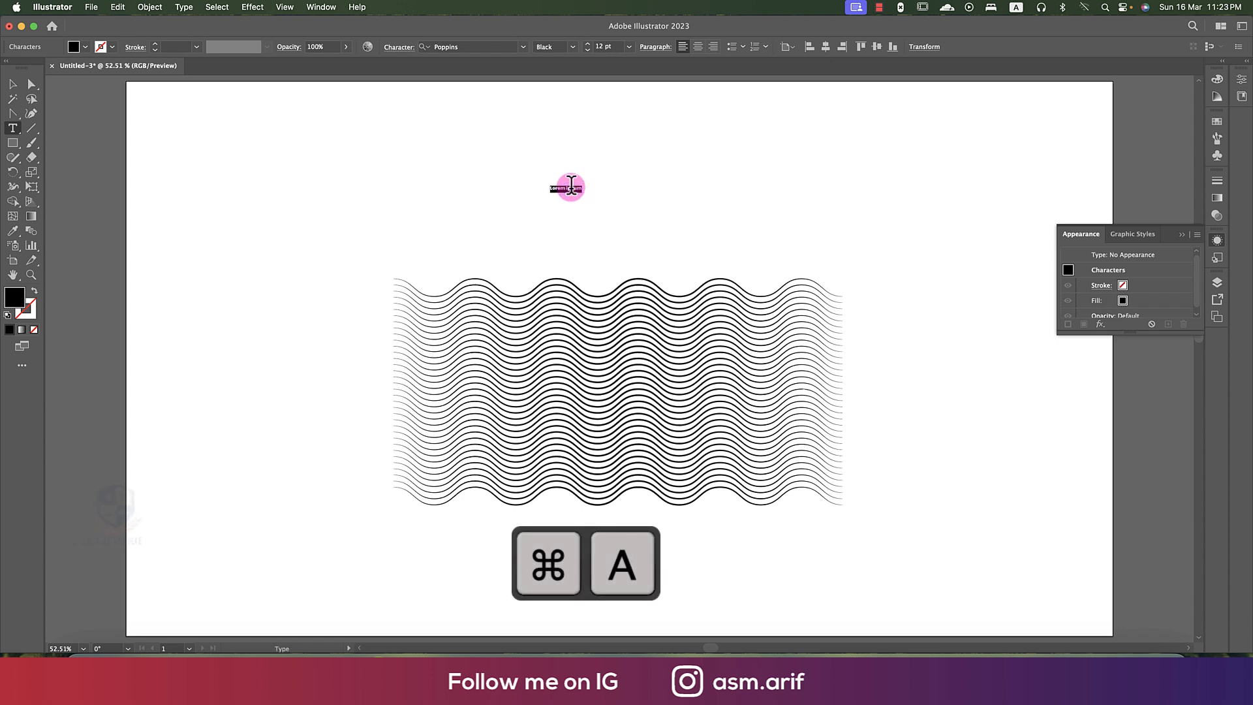
{"action": "type", "text": "C"}
- Enlarge the letter C to about 659 pt and move it over the left part of the wavy lines
{"action": "left_click", "coordinate": [13, 85]}
{"action": "left_click_drag", "start_coordinate": [556, 193], "coordinate": [967, 591]}
{"action": "left_click_drag", "start_coordinate": [655, 324], "coordinate": [596, 433]}
- Convert the letter C to outlines and position it within the left end of the wavy block
{"action": "right_click", "coordinate": [546, 417]}
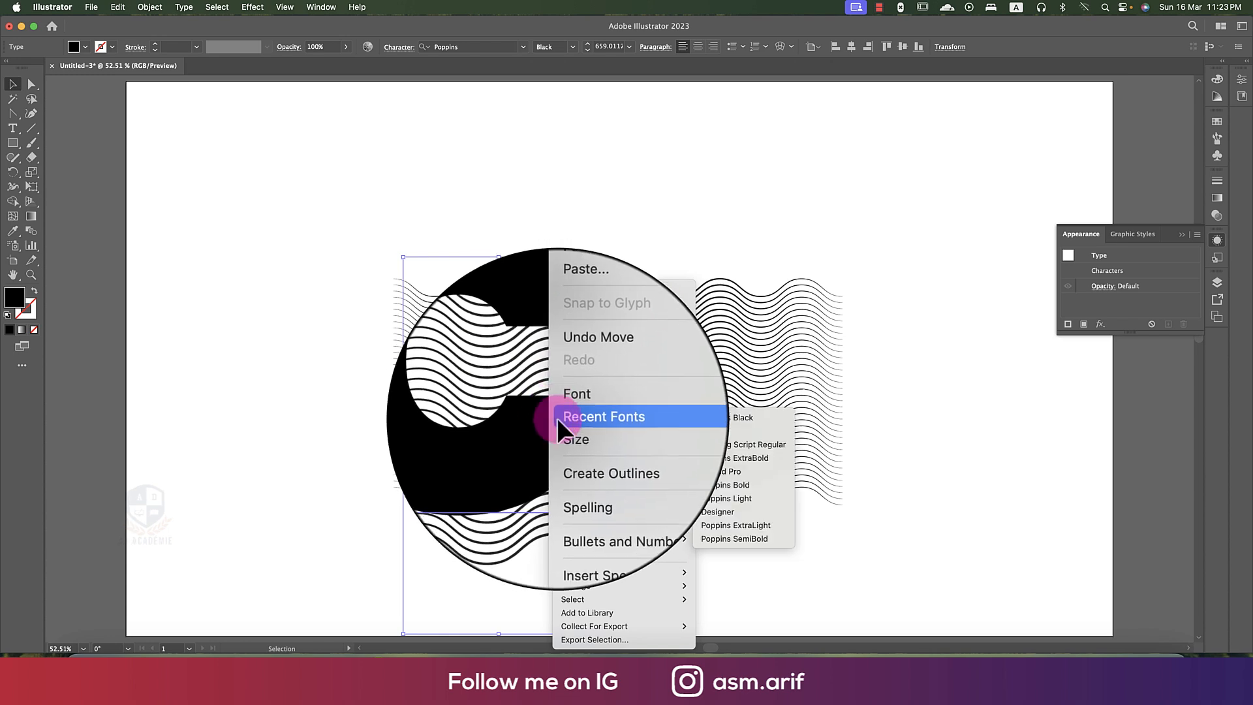
{"action": "left_click", "coordinate": [601, 449]}
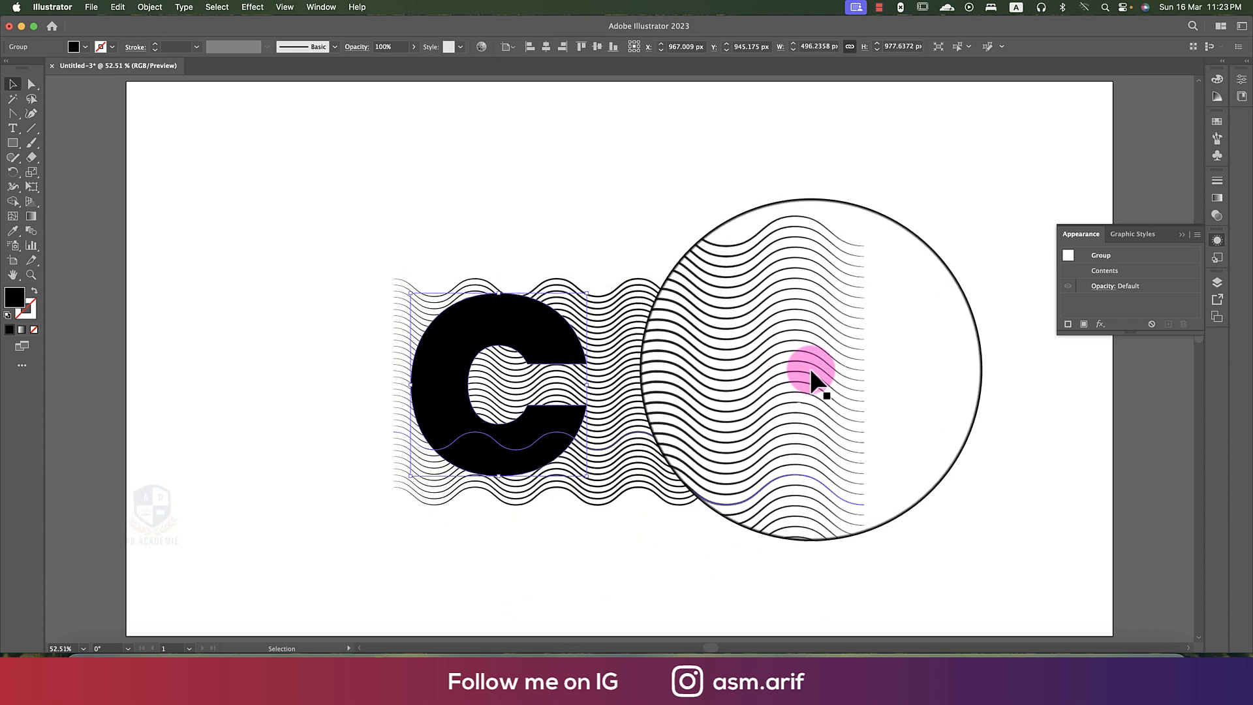
{"action": "left_click_drag", "start_coordinate": [484, 323], "coordinate": [479, 324]}
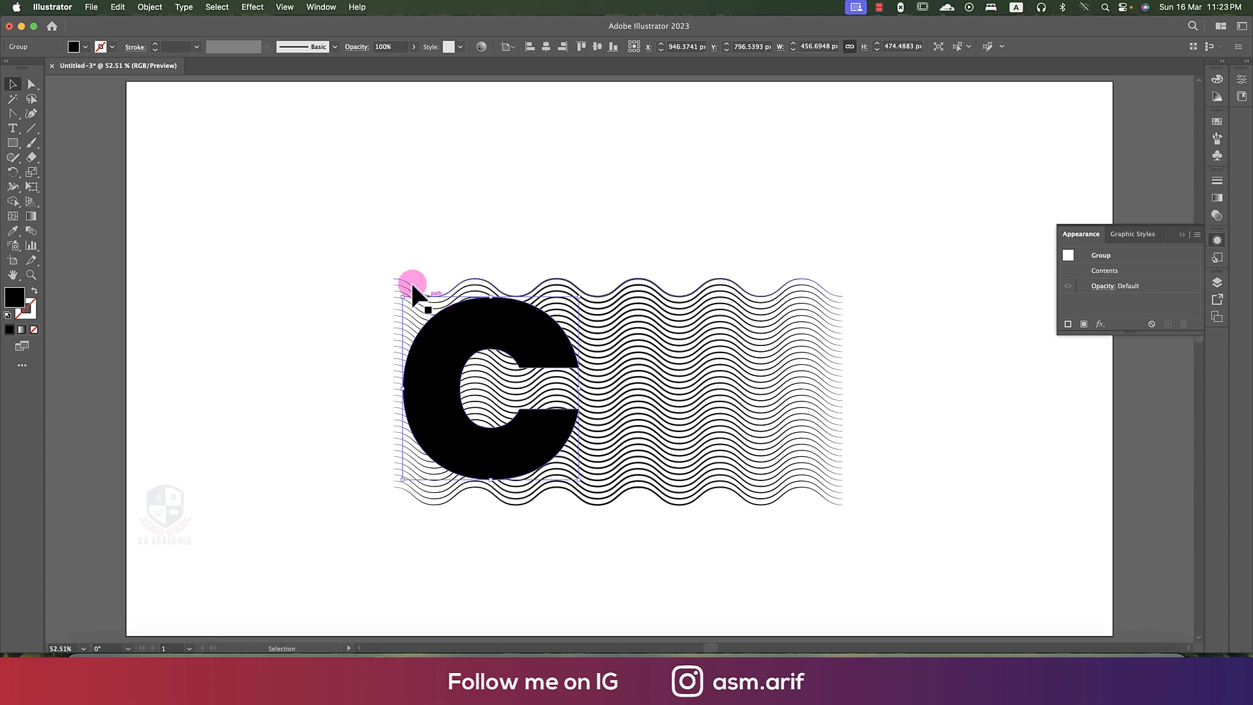
- Select the wavy lines together with the outlined C and make a clipping mask from the letter
{"action": "left_click_drag", "start_coordinate": [699, 241], "coordinate": [722, 539]}
{"action": "left_click", "coordinate": [719, 537]}
{"action": "left_click_drag", "start_coordinate": [461, 252], "coordinate": [581, 544]}
{"action": "key", "text": "a"}
{"action": "key", "text": "super+7"}
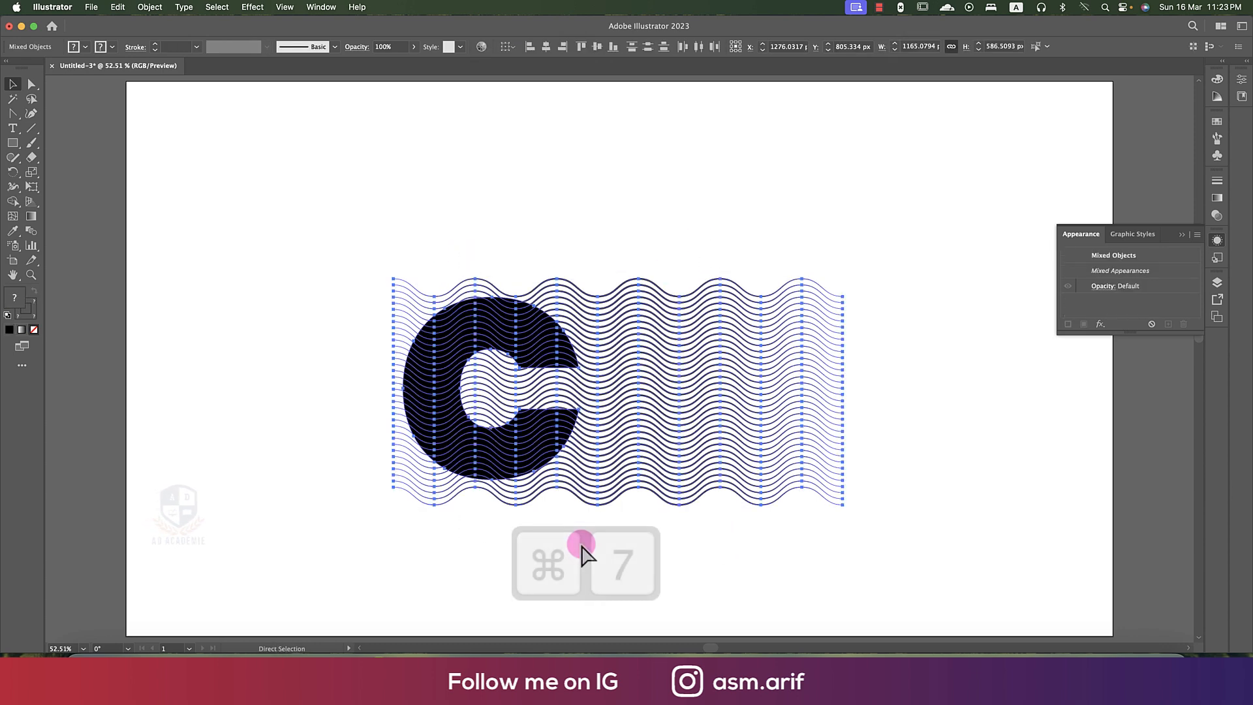
{"action": "key", "text": "v"}
{"action": "left_click", "coordinate": [699, 468]}
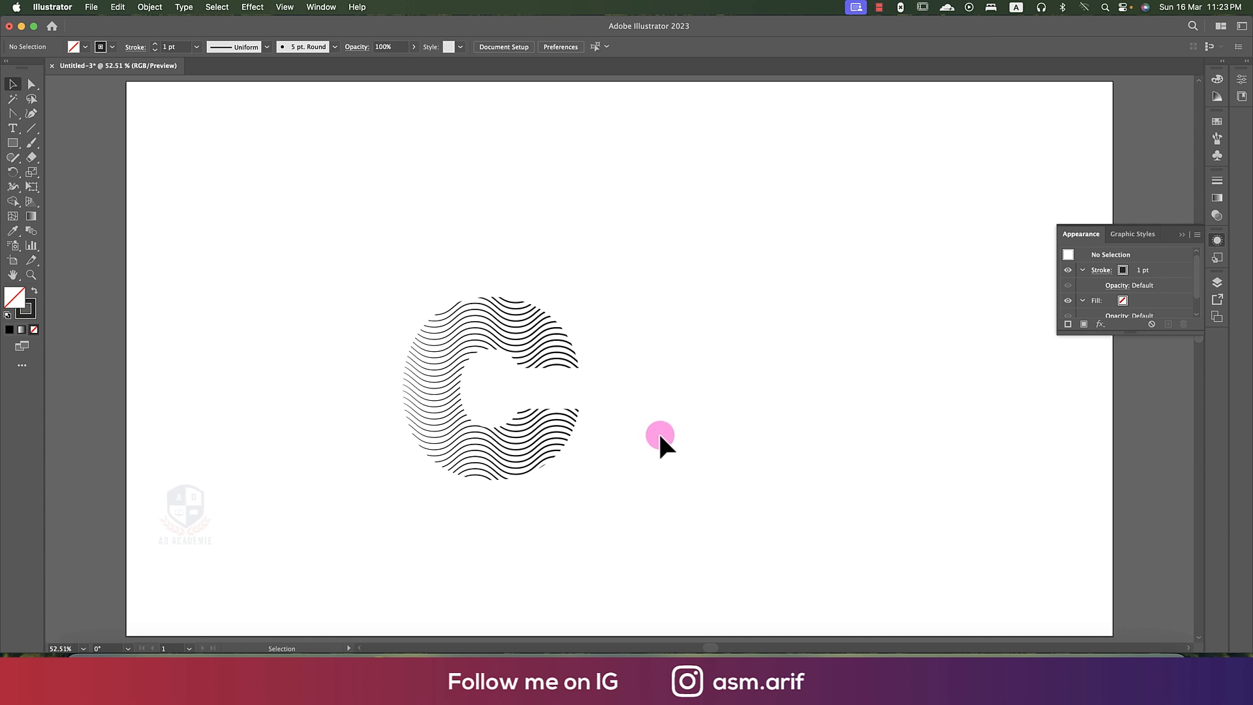
- Isolate the clip group, select all its wavy lines and shift them about 24 px right and 8 px down inside the C
{"action": "scroll", "coordinate": [440, 348], "scroll_direction": "down", "scroll_amount": 1}
{"action": "double_click", "coordinate": [503, 339]}
{"action": "left_click", "coordinate": [522, 343]}
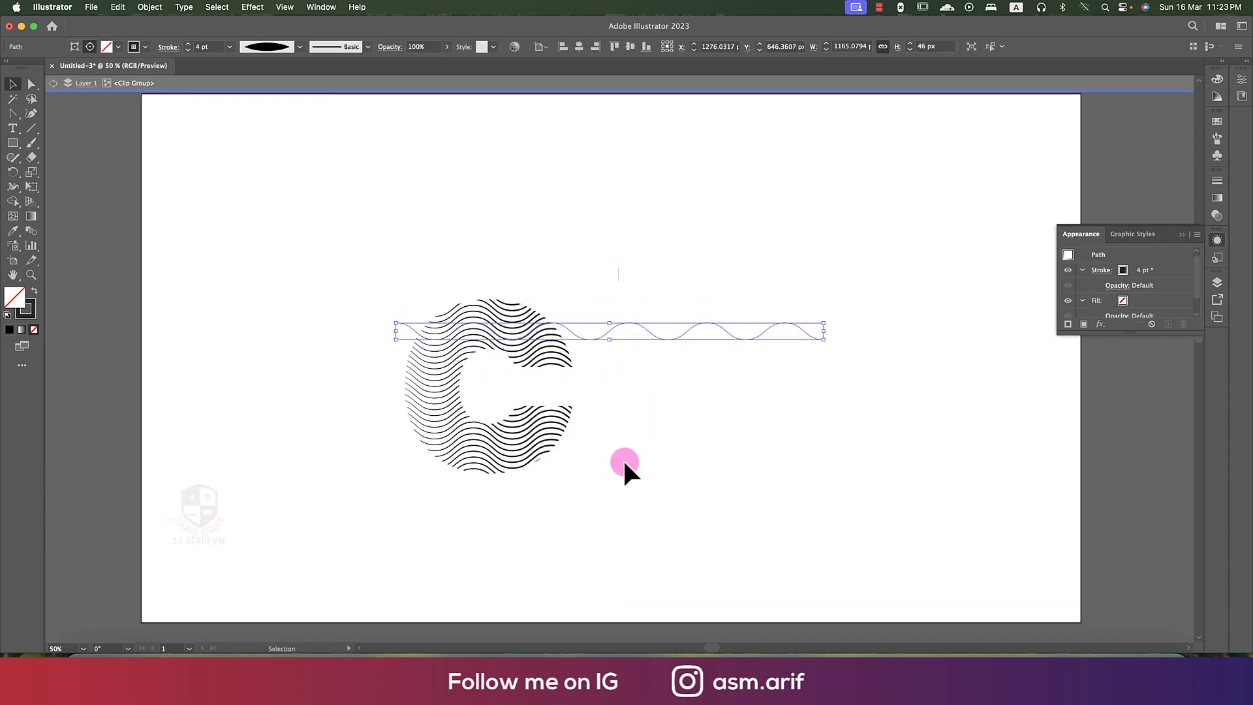
{"action": "key", "text": "super+a"}
{"action": "mouse_move", "coordinate": [633, 434]}
{"action": "left_mouse_down"}
{"action": "mouse_move", "coordinate": [656, 431]}
{"action": "mouse_move", "coordinate": [637, 432]}
{"action": "left_mouse_up"}
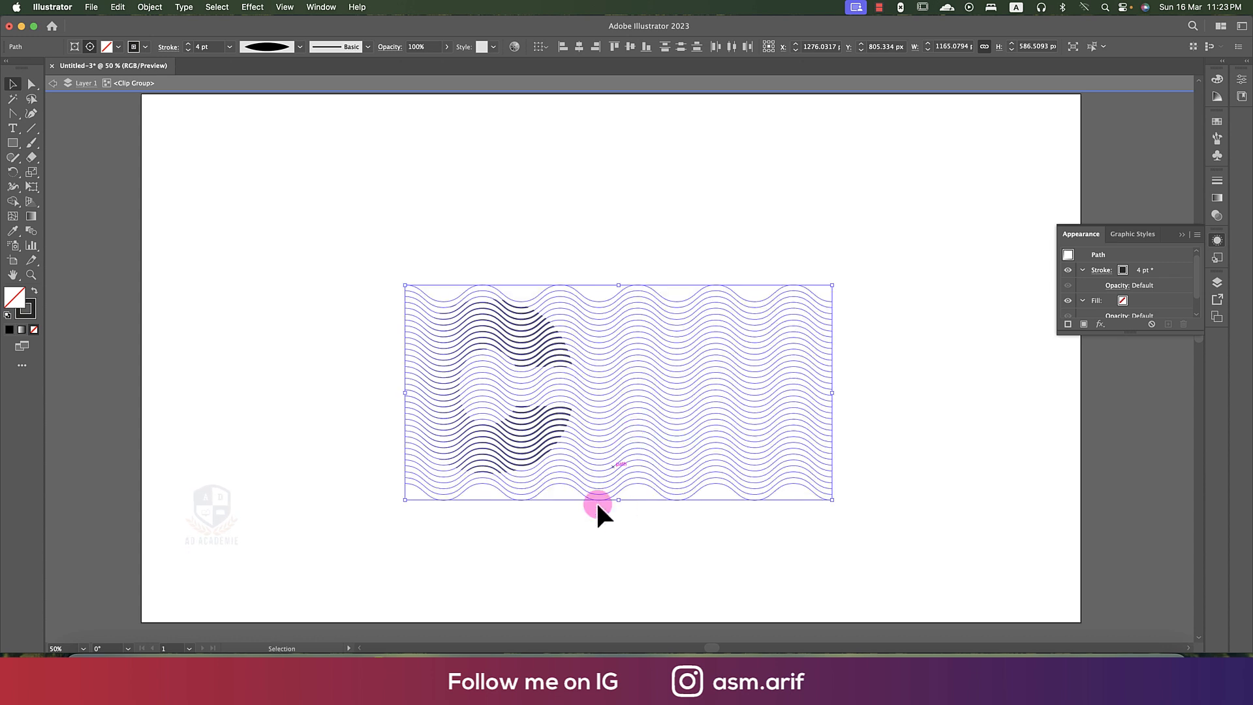
- Leave isolation and draw a 1440 × 1440 px square over the artboard's left part with a dark fill and no stroke
{"action": "double_click", "coordinate": [595, 541]}
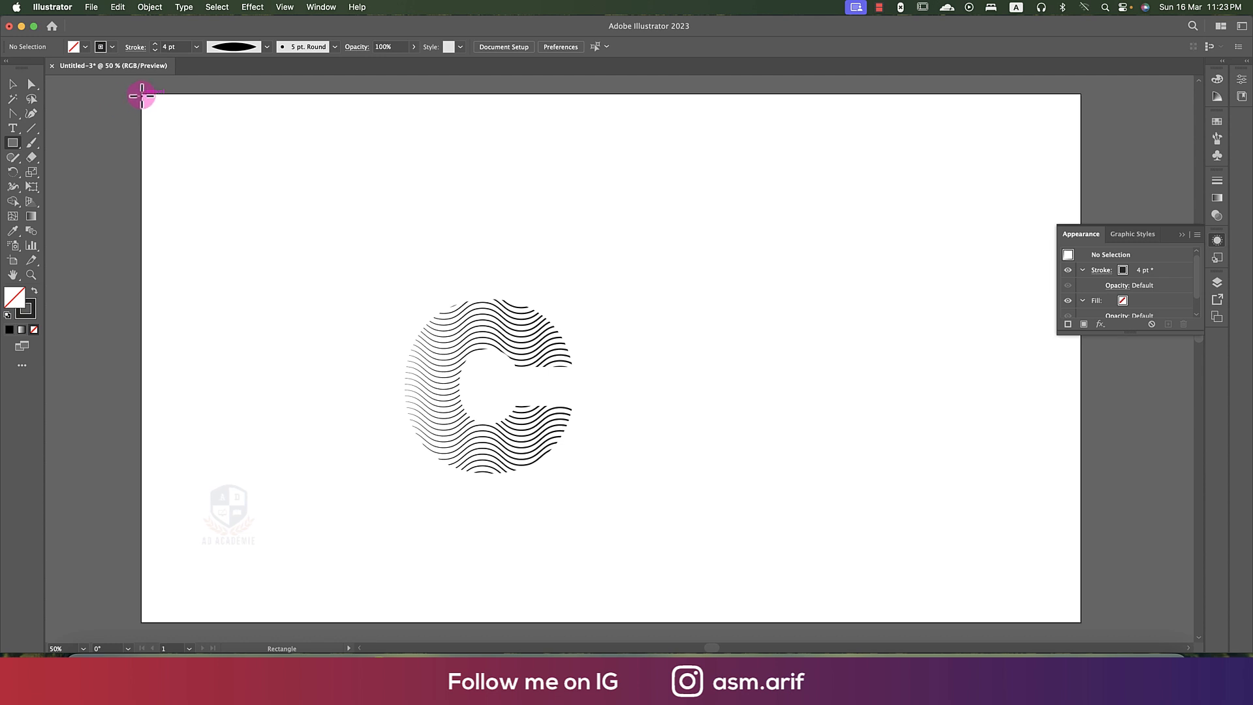
{"action": "left_click_drag", "start_coordinate": [145, 107], "coordinate": [629, 620]}
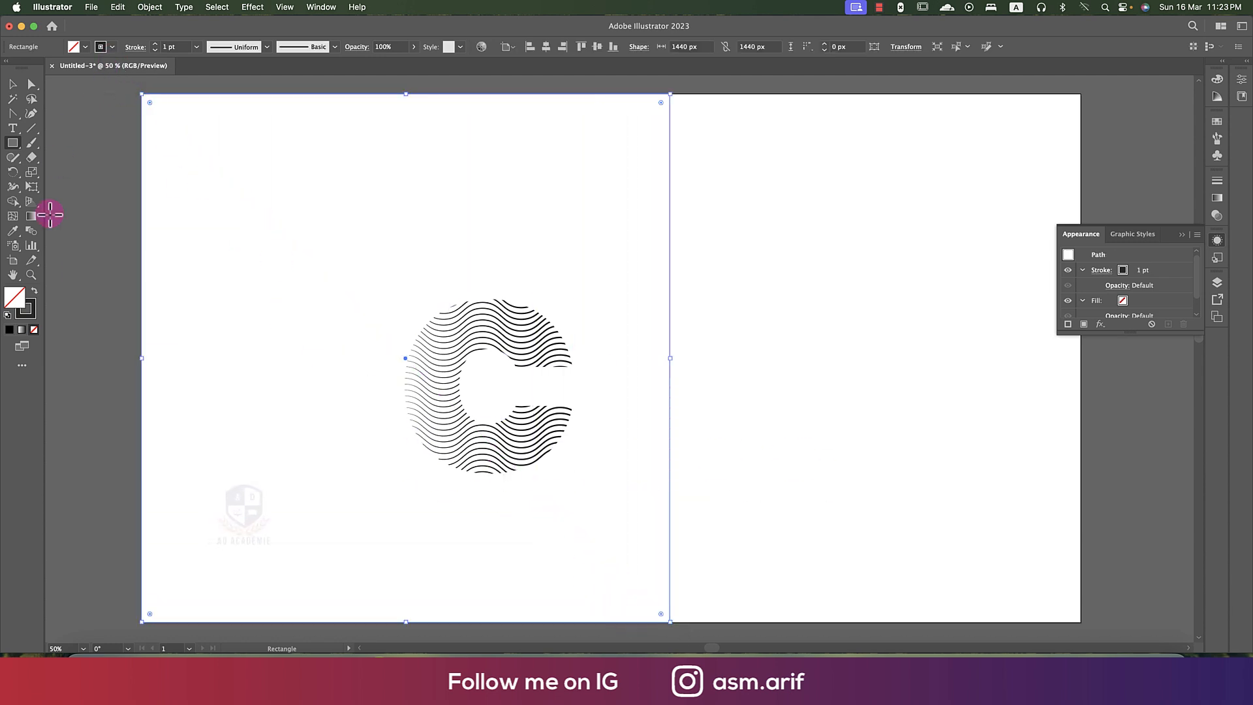
{"action": "left_click", "coordinate": [33, 293]}
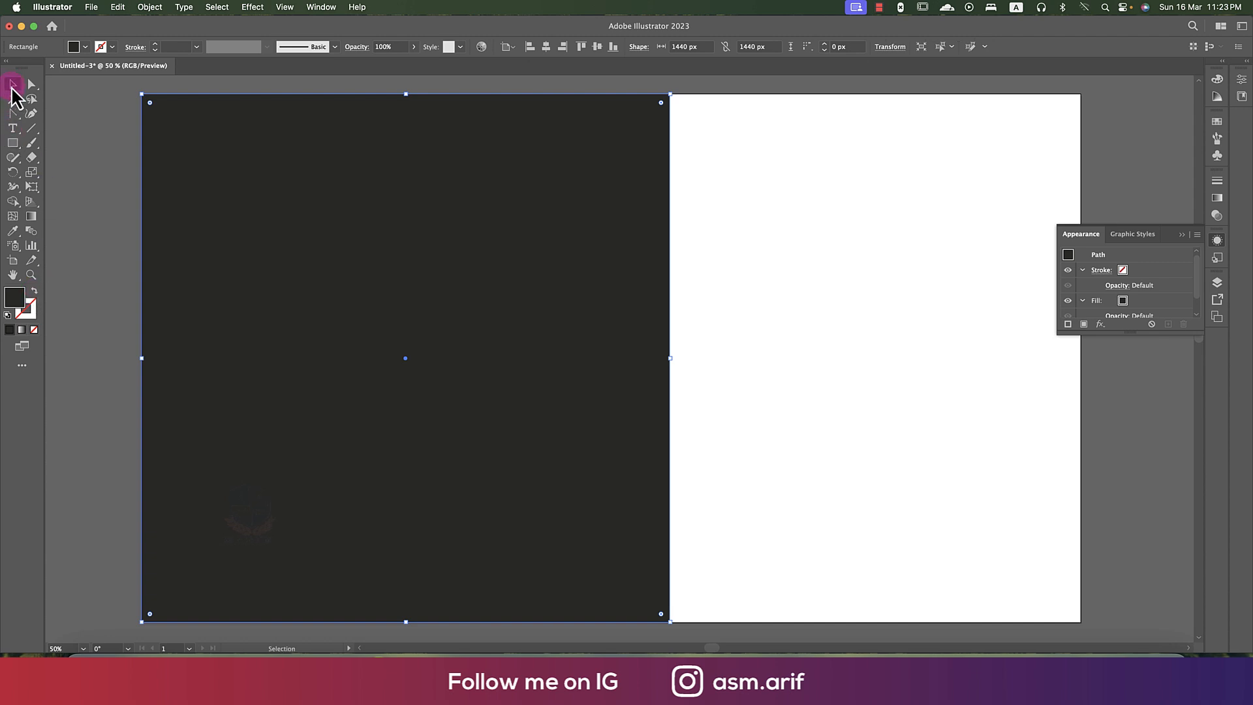
{"action": "key", "text": "shift+super+F12"}
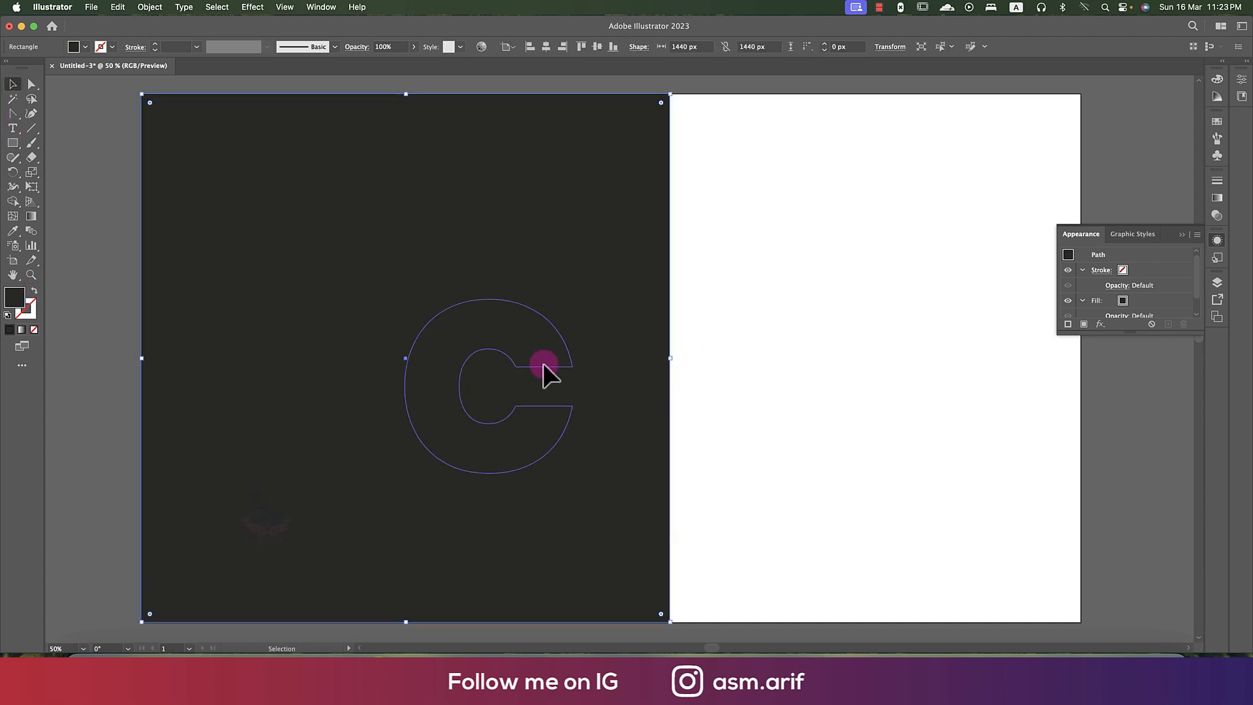
- Move the clipped C onto the white area beside the dark square, then isolate it and select all its wavy lines
{"action": "left_click", "coordinate": [529, 363]}
{"action": "left_click_drag", "start_coordinate": [528, 364], "coordinate": [817, 358]}
{"action": "double_click", "coordinate": [819, 355]}
{"action": "left_click", "coordinate": [916, 227]}
{"action": "left_click_drag", "start_coordinate": [961, 578], "coordinate": [962, 577]}
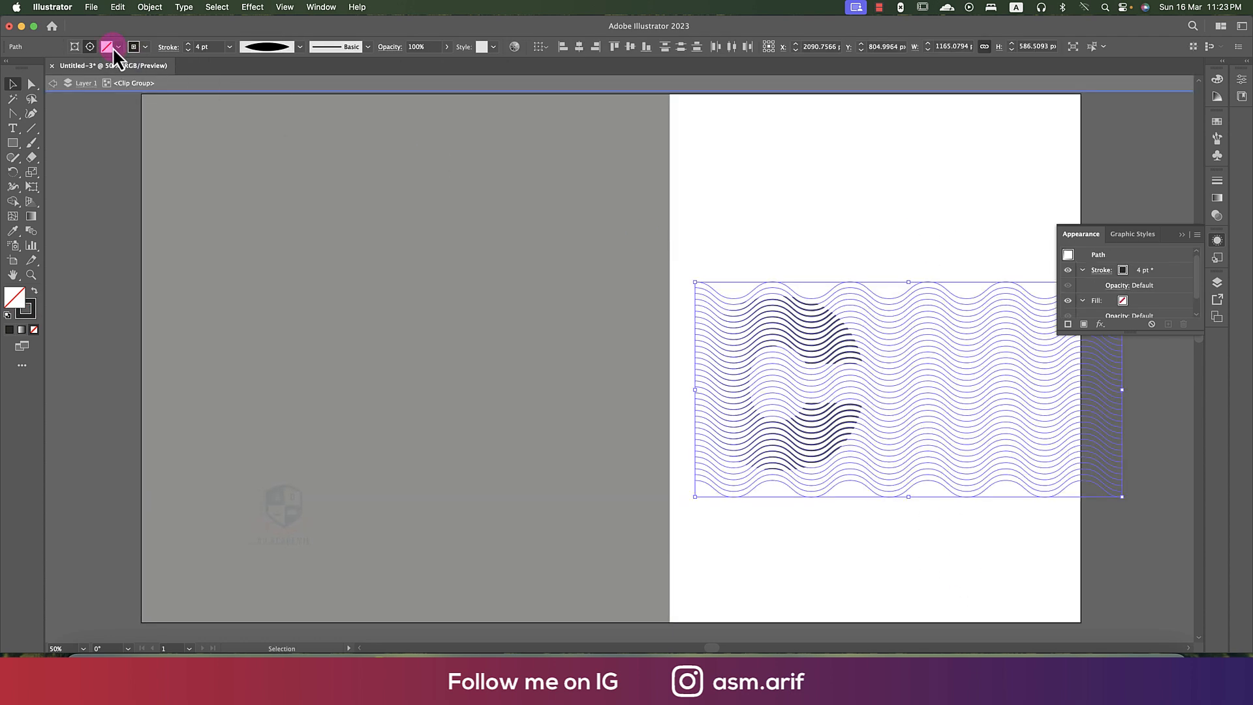
- Give the wavy lines inside the clip group a white 5 pt stroke
{"action": "left_click", "coordinate": [141, 50]}
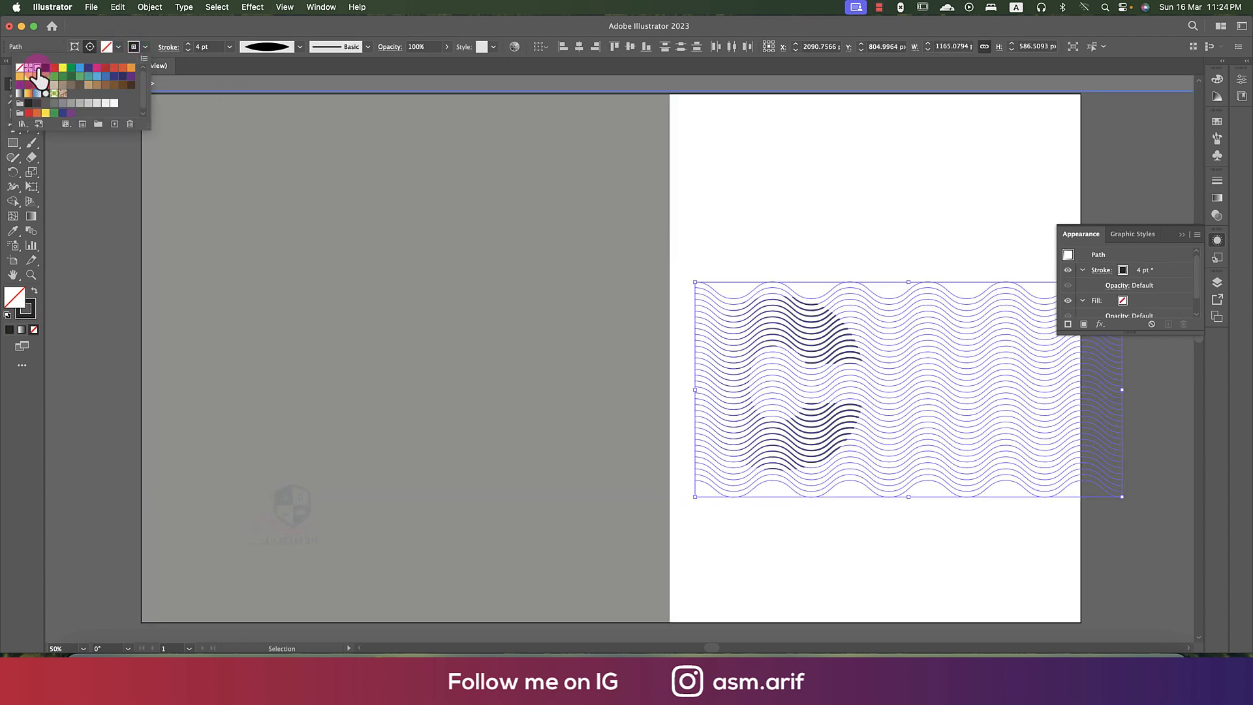
{"action": "left_click", "coordinate": [216, 55]}
{"action": "left_click", "coordinate": [187, 49]}
{"action": "type", "text": "5"}
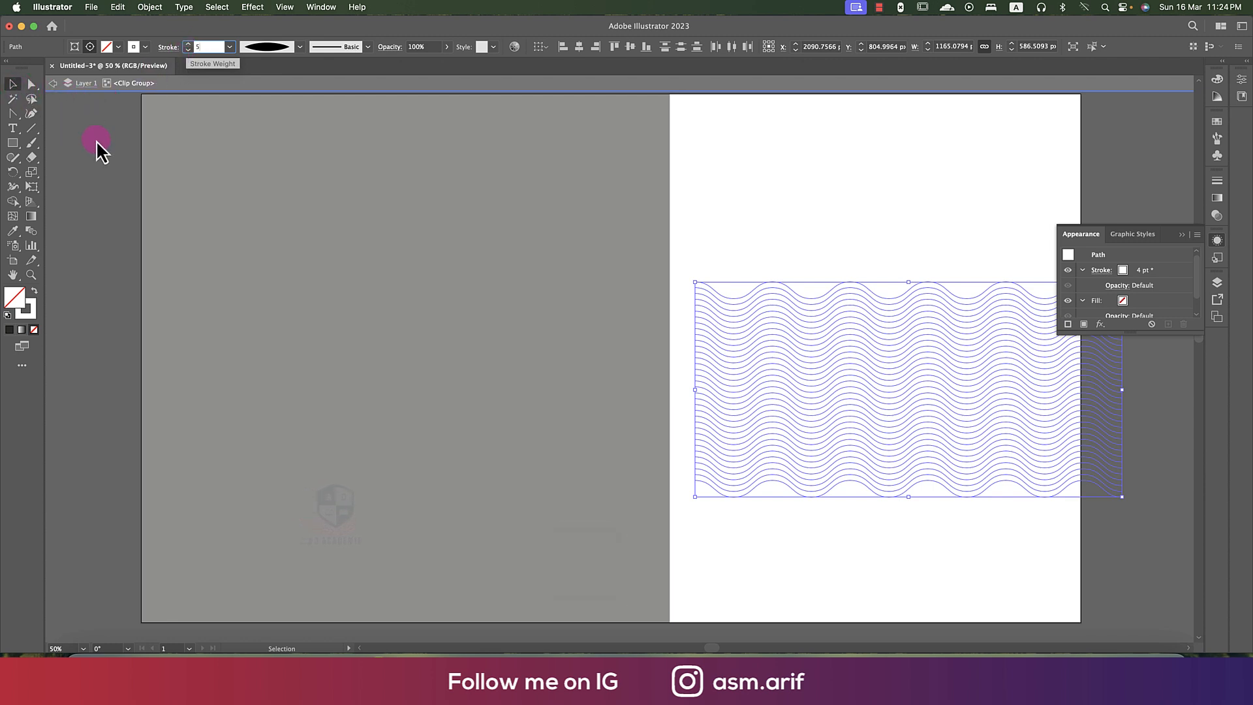
{"action": "left_click", "coordinate": [688, 215]}
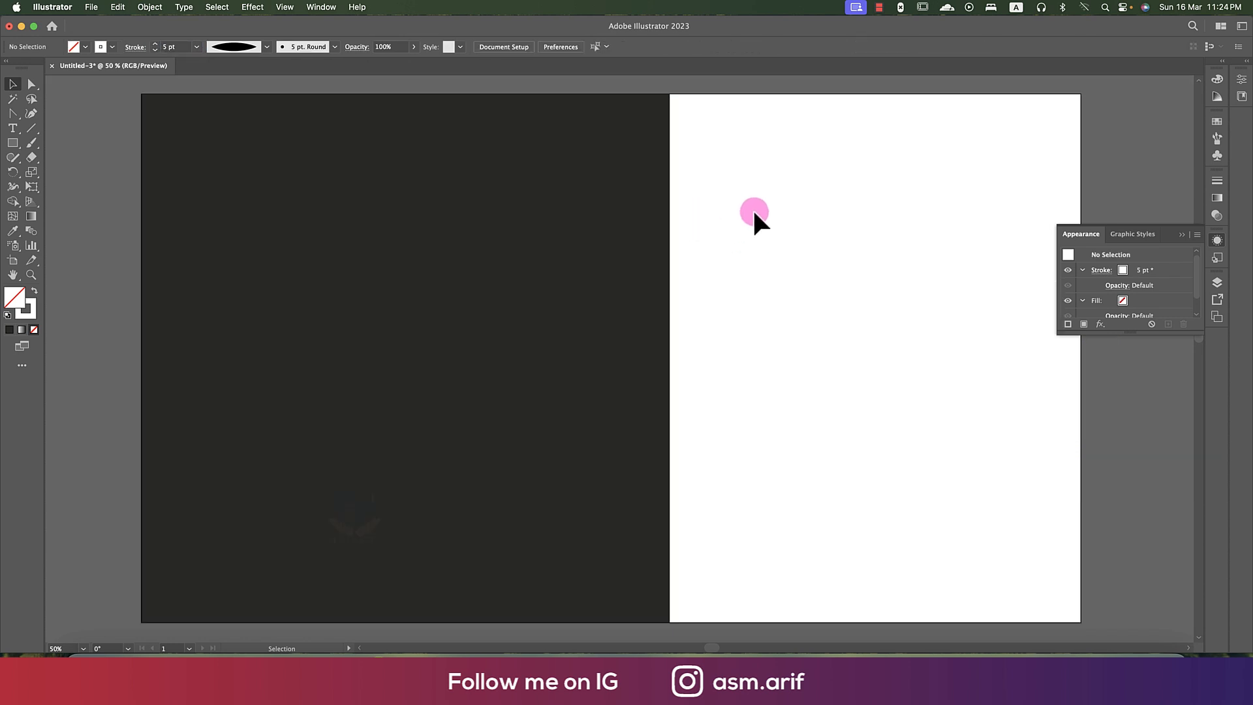
- Leave isolation, move the white-lined C onto the dark square and align it to the square's centre
{"action": "left_click_drag", "start_coordinate": [780, 233], "coordinate": [839, 491]}
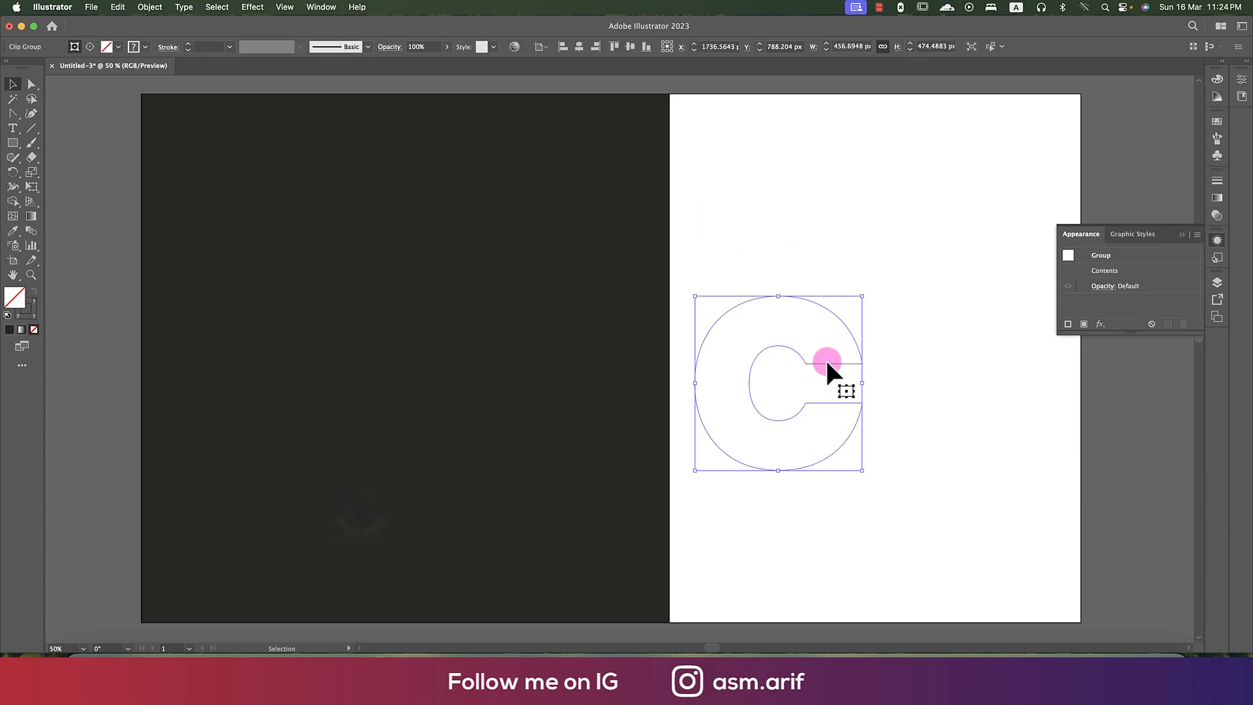
{"action": "left_click_drag", "start_coordinate": [825, 357], "coordinate": [440, 335]}
{"action": "left_click", "coordinate": [531, 364], "text": "shift"}
{"action": "left_click", "coordinate": [562, 335]}
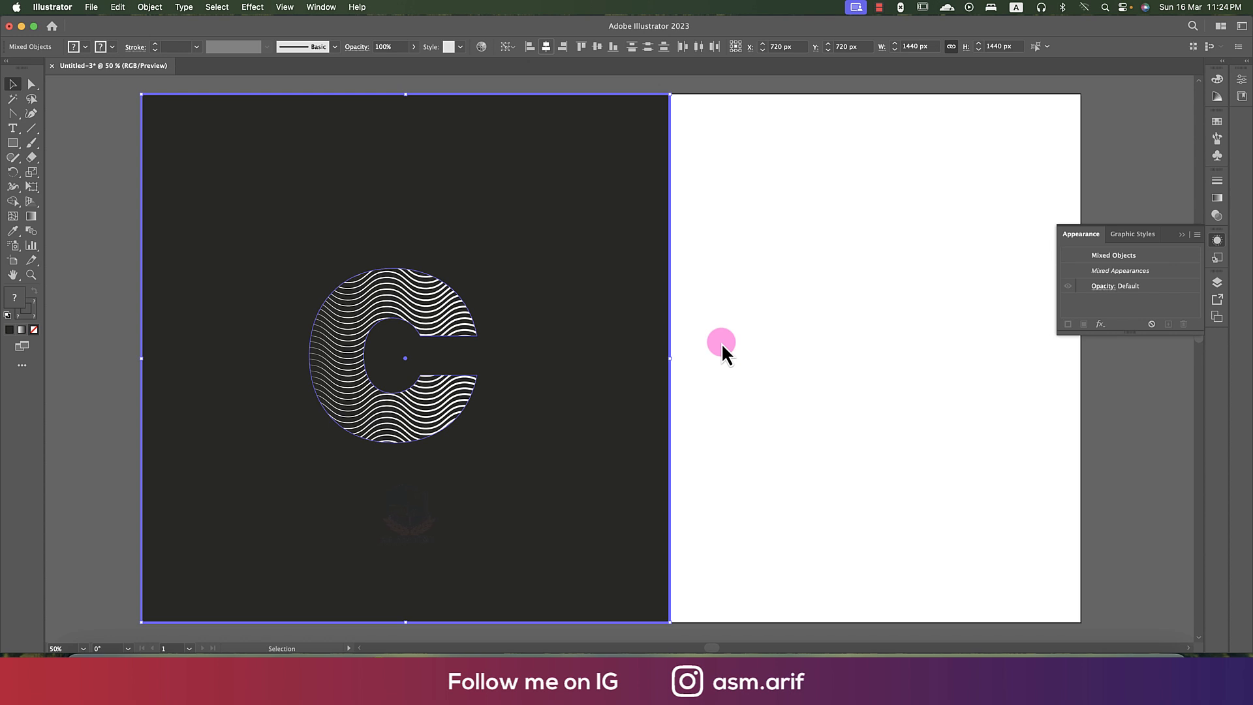
{"action": "key", "text": "super+shift+z"}
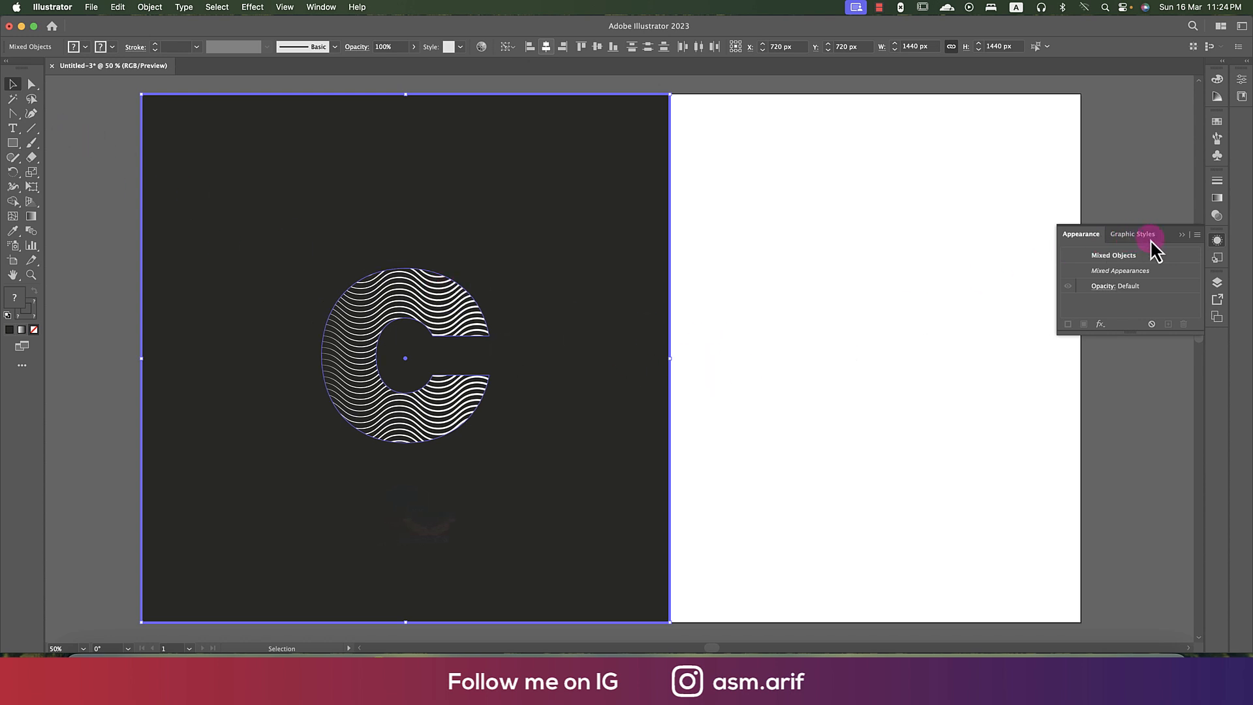
{"action": "key", "text": "super+shift+a"}
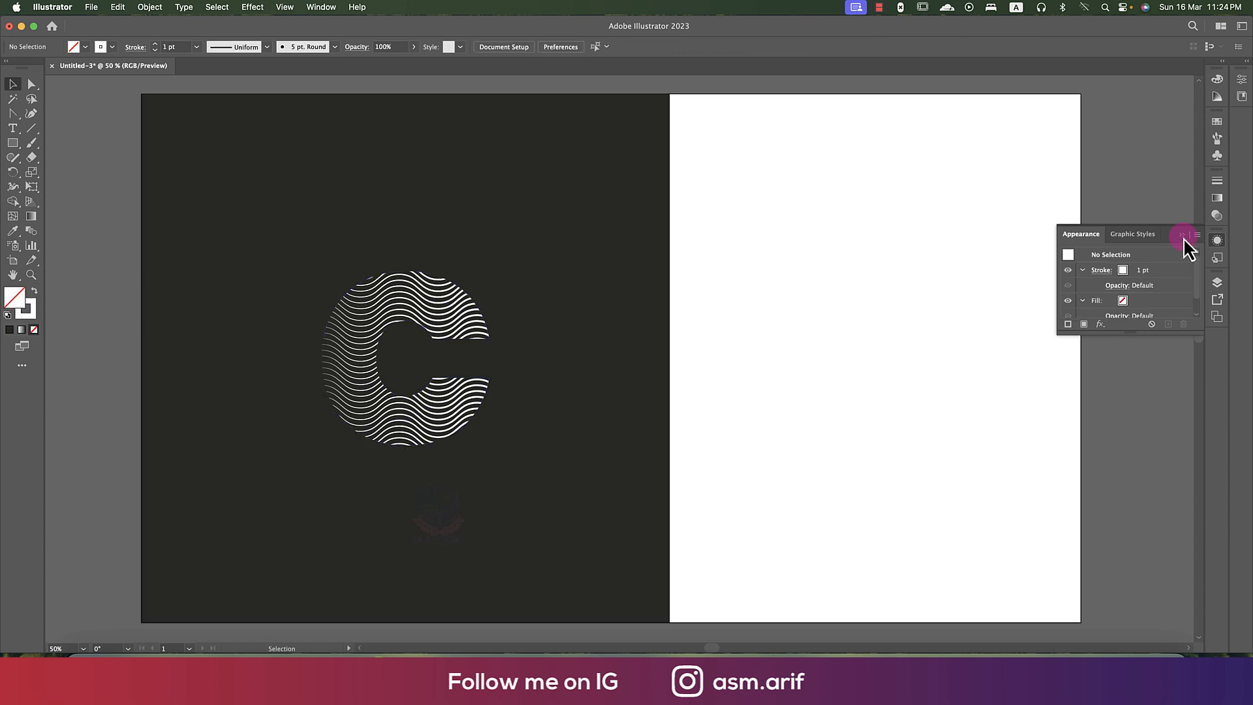
- Widen the dark square to the artboard's right edge so it forms a full background
{"action": "left_click", "coordinate": [1182, 235]}
{"action": "left_click", "coordinate": [670, 357]}
{"action": "left_click_drag", "start_coordinate": [670, 357], "coordinate": [1082, 367]}
{"action": "key", "text": "super+shift+a"}
{"action": "key", "text": "space"}
{"action": "left_click_drag", "start_coordinate": [720, 355], "coordinate": [663, 350]}
- Isolate the C's clip group, copy all its wavy lines and leave isolation
{"action": "double_click", "coordinate": [370, 316]}
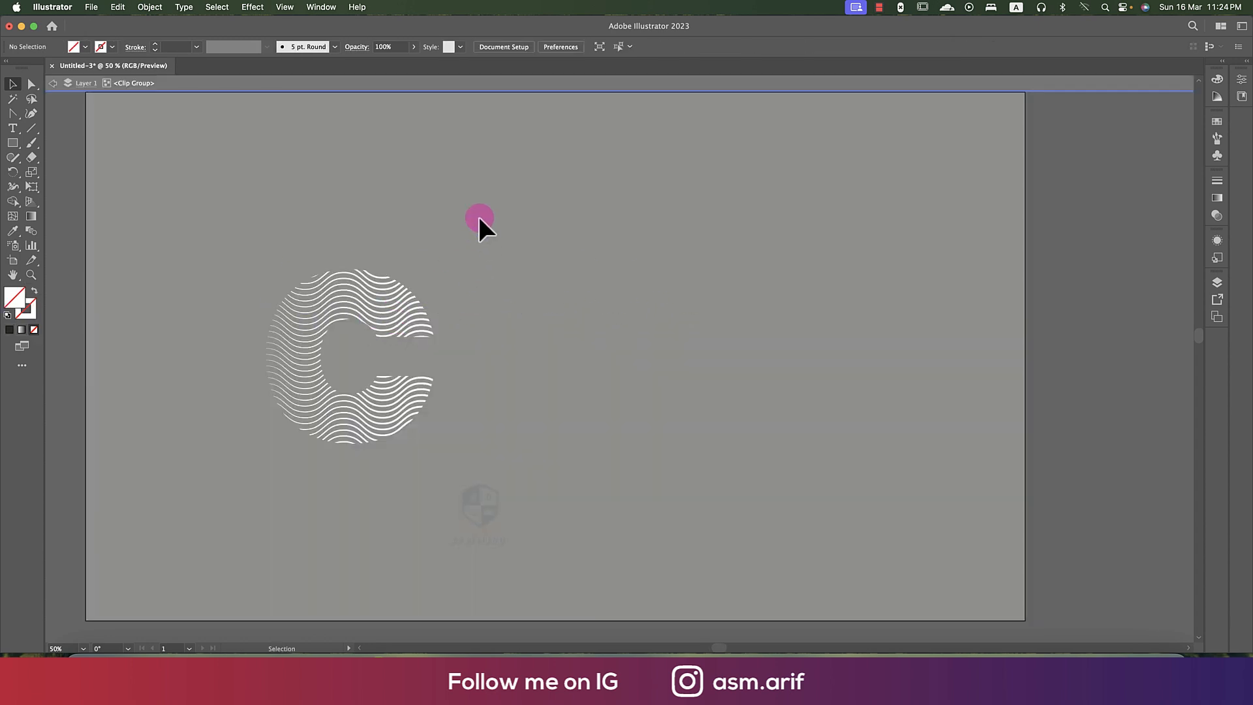
{"action": "left_click", "coordinate": [556, 434]}
{"action": "key", "text": "super+c"}
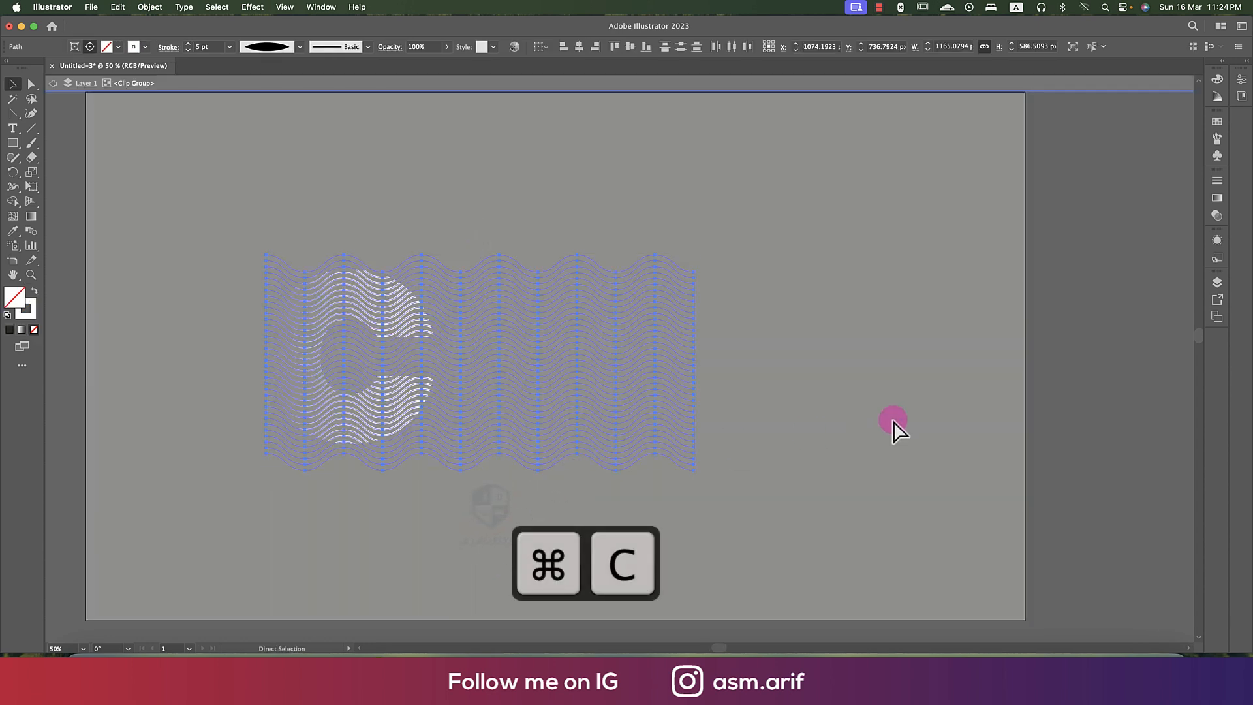
{"action": "double_click", "coordinate": [1037, 390]}
- Add the text LOGO in Poppins Black, enlarge it to about 270 pt and place it beside the C
{"action": "key", "text": "t"}
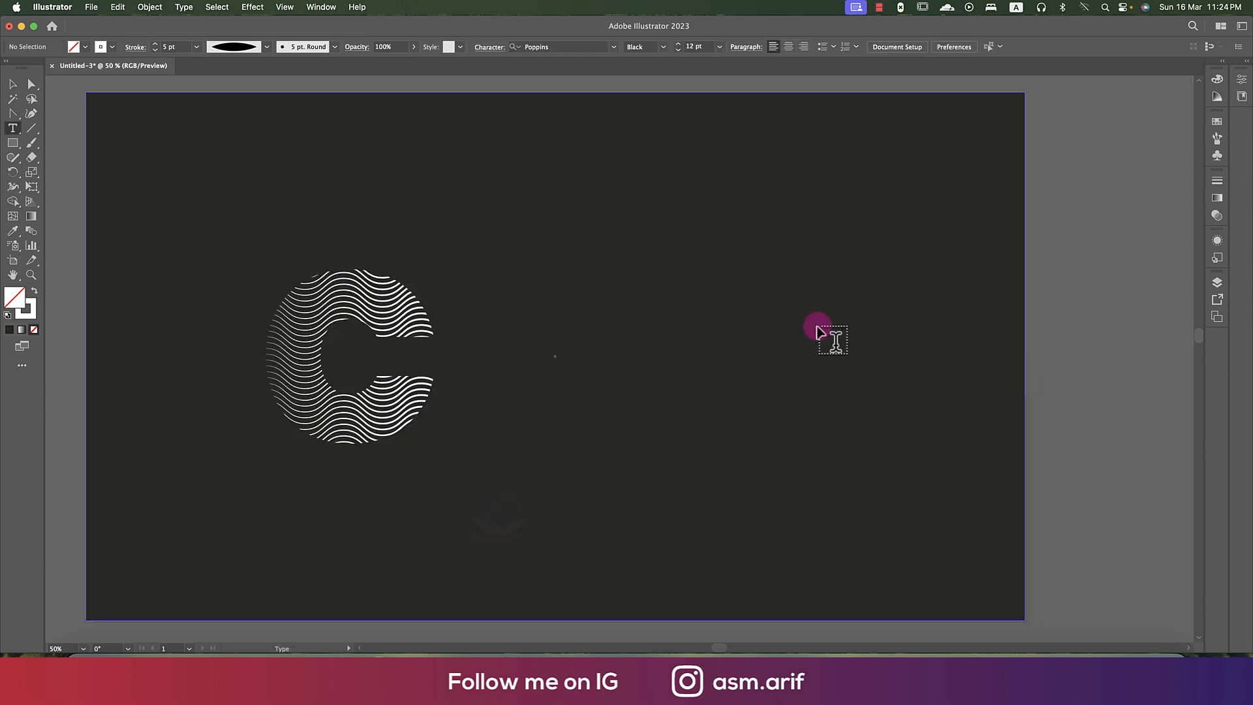
{"action": "left_click", "coordinate": [642, 320]}
{"action": "type", "text": "GOOO"}
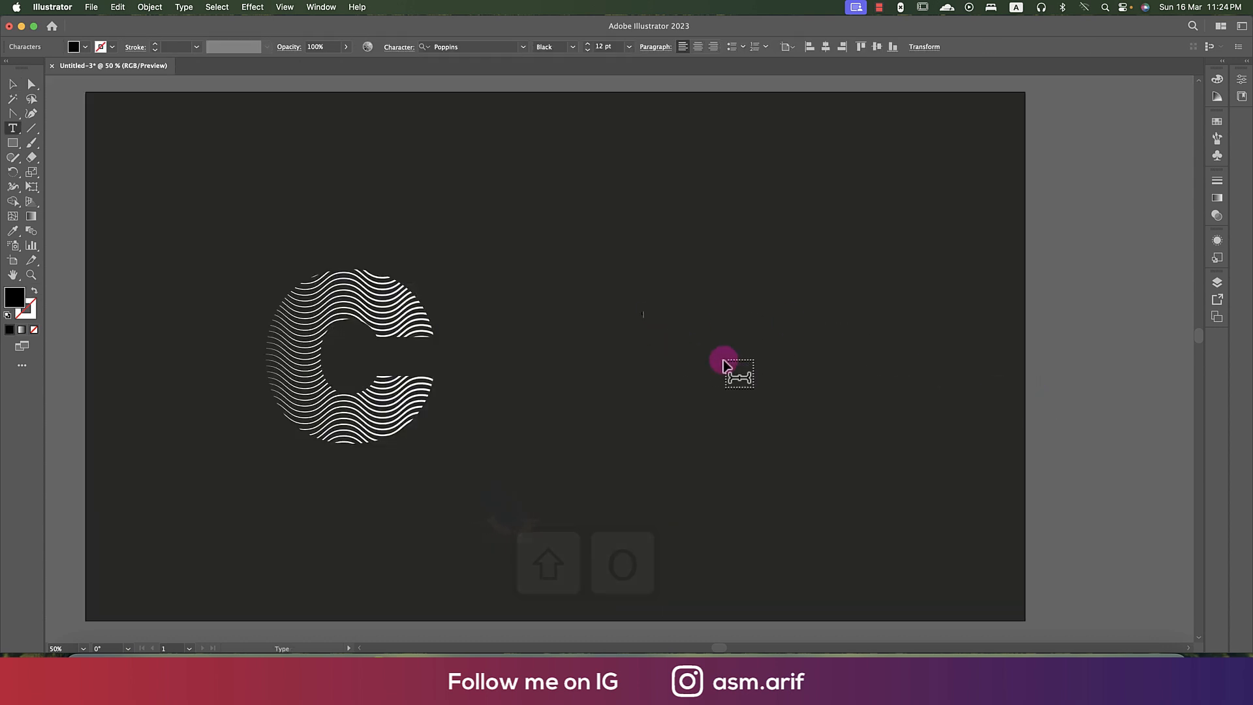
{"action": "left_click", "coordinate": [12, 84]}
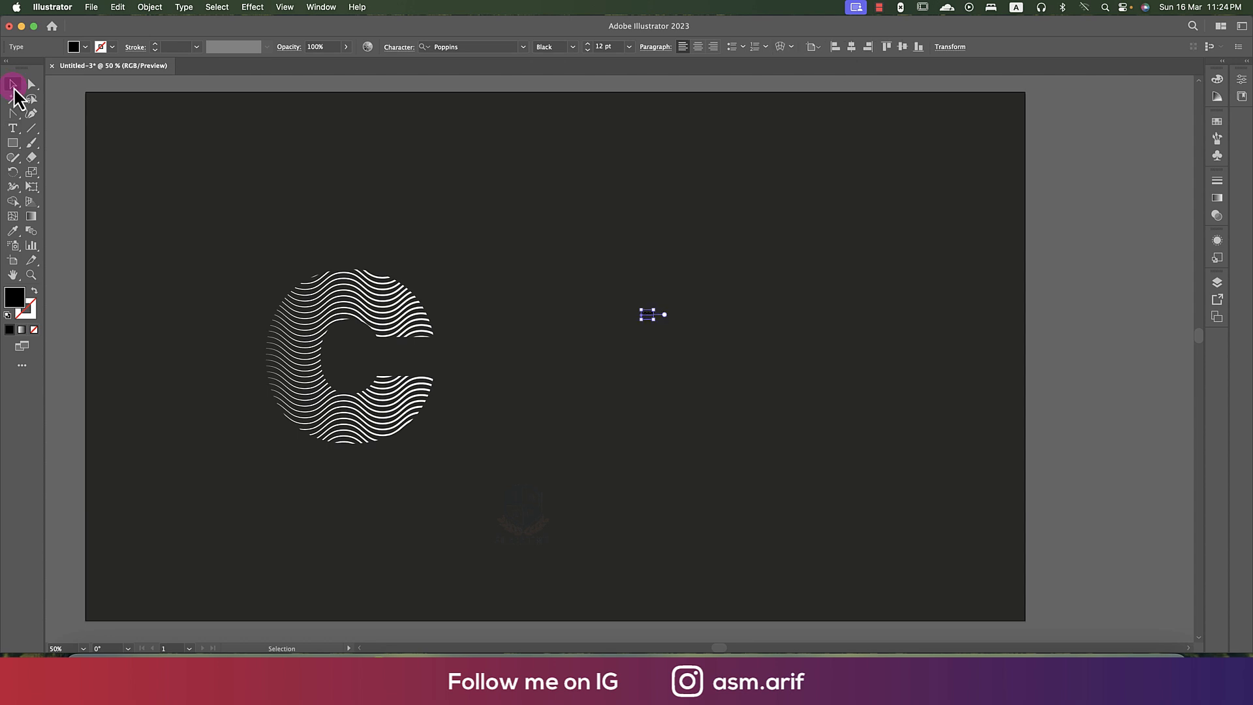
{"action": "left_click_drag", "start_coordinate": [652, 319], "coordinate": [909, 537]}
{"action": "left_click_drag", "start_coordinate": [780, 374], "coordinate": [715, 370]}
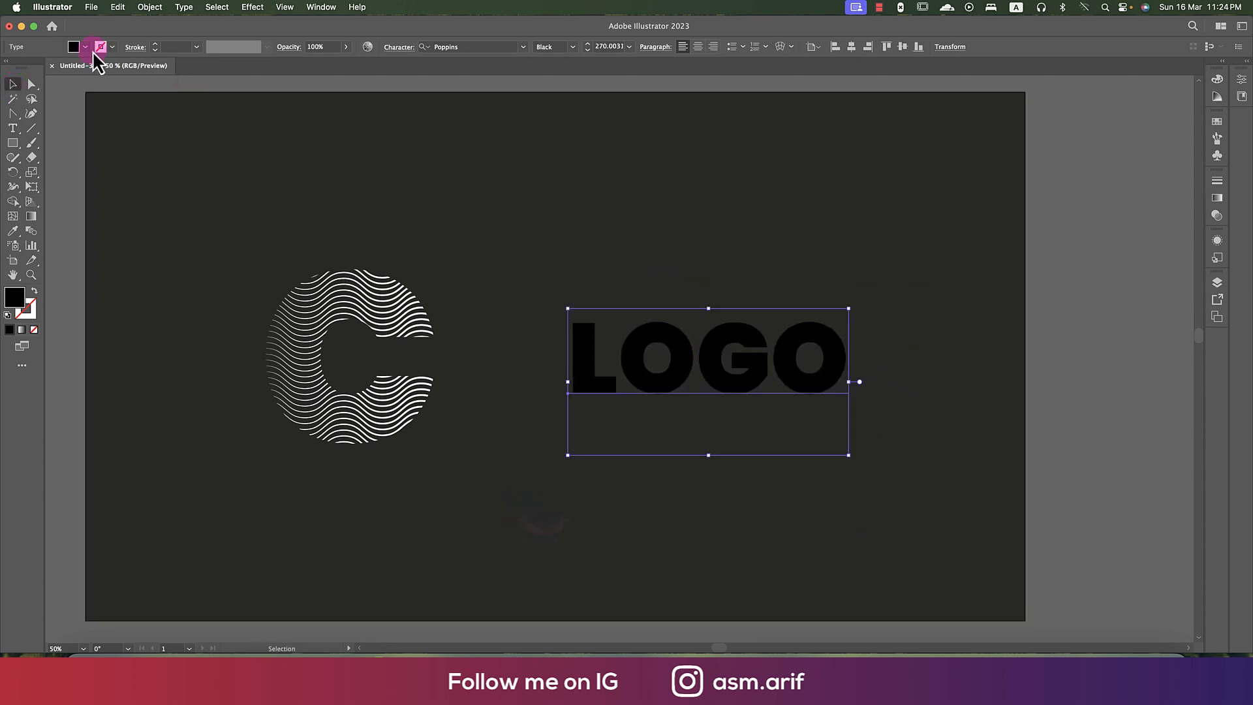
- Fill the LOGO text with white and convert it to outlines
{"action": "left_click", "coordinate": [73, 47]}
{"action": "left_click", "coordinate": [25, 68]}
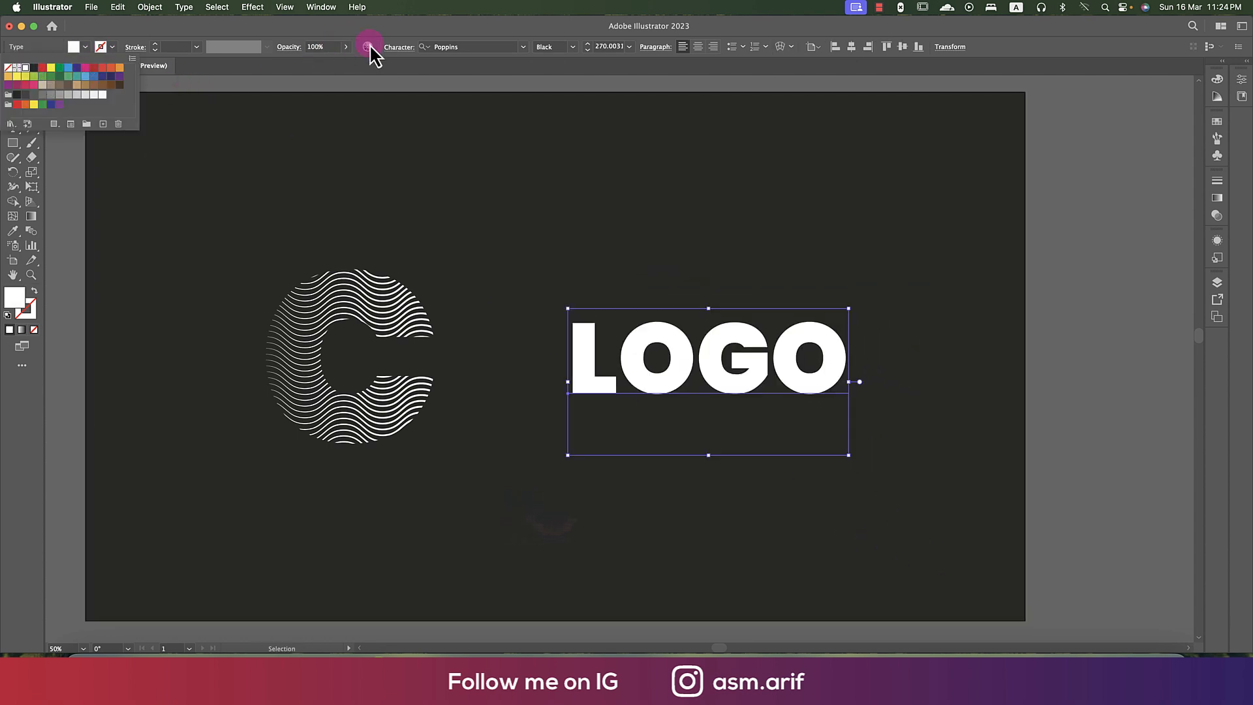
{"action": "right_click", "coordinate": [816, 346]}
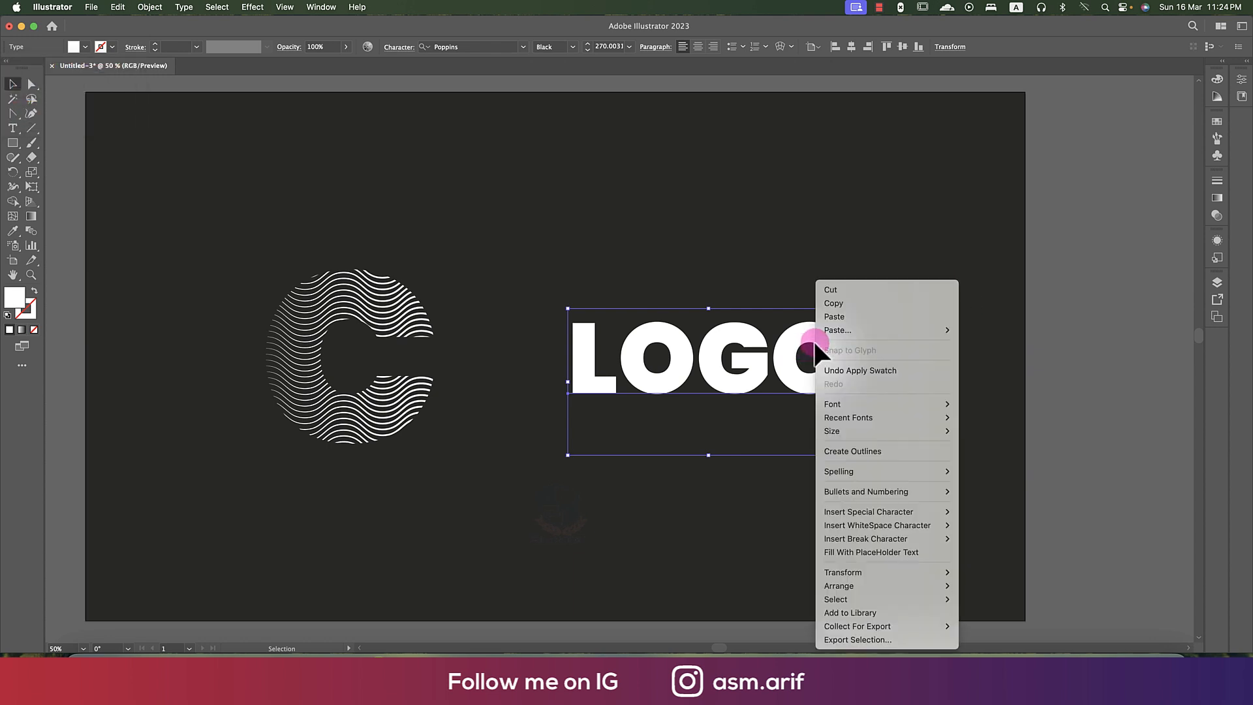
{"action": "left_click", "coordinate": [836, 451]}
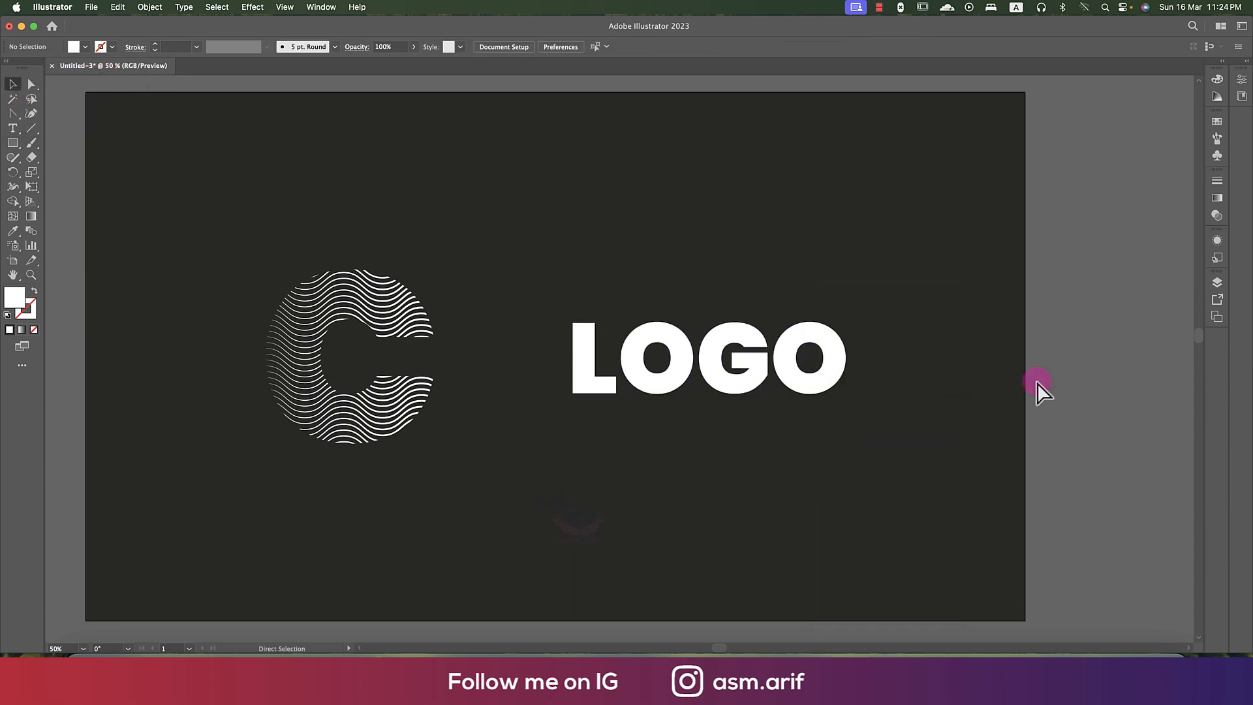
- Copy the wavy lines from inside the C's clip group, paste them outside it and move them over the word LOGO
{"action": "double_click", "coordinate": [400, 392]}
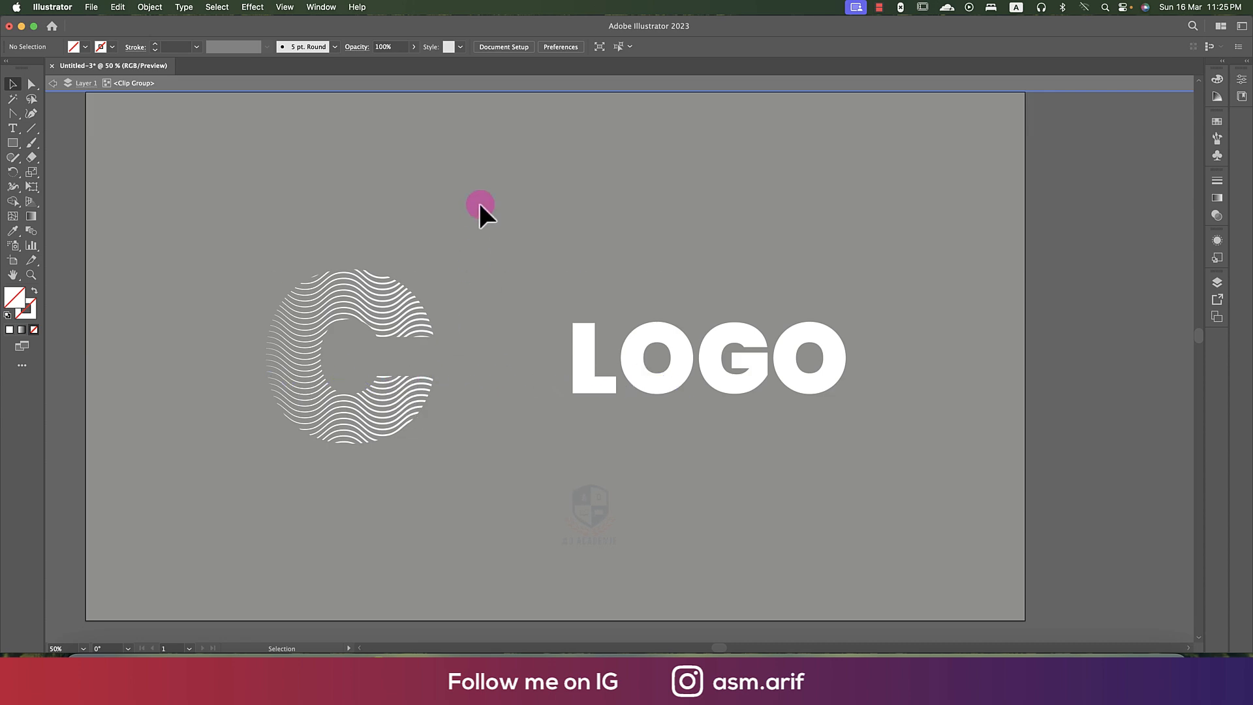
{"action": "key", "text": "super+a"}
{"action": "key", "text": "super+c"}
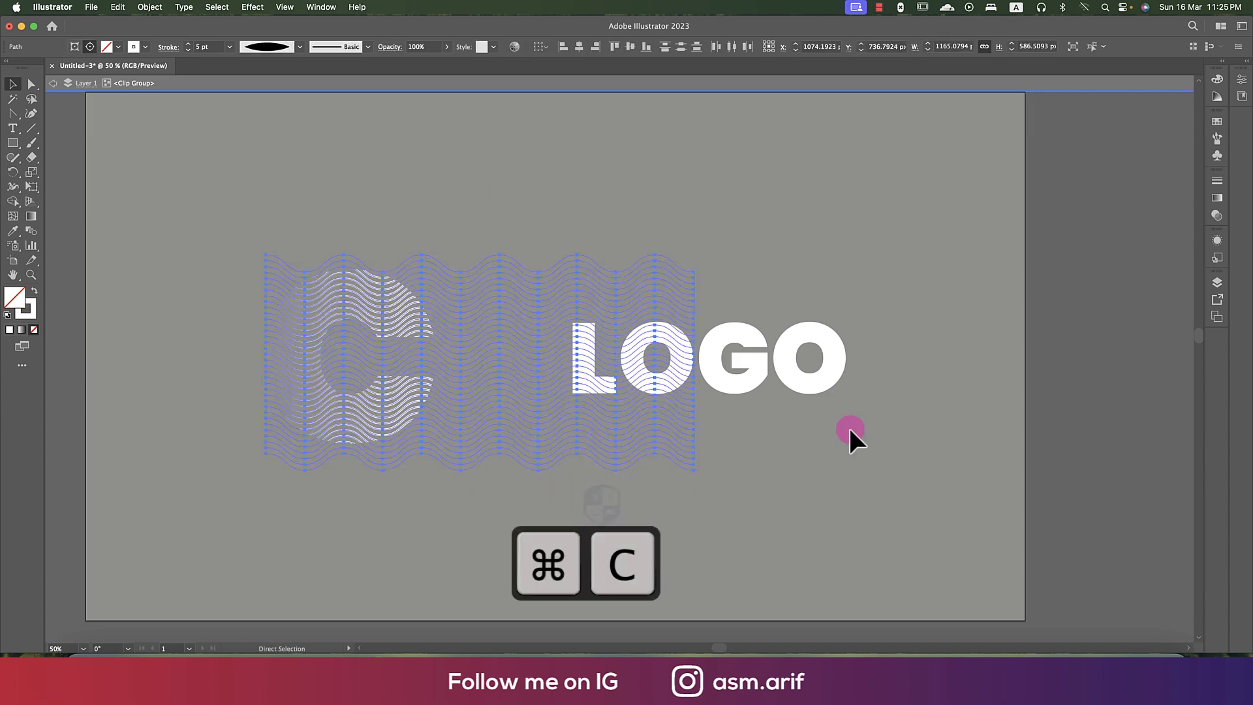
{"action": "double_click", "coordinate": [1046, 385]}
{"action": "key", "text": "super+v"}
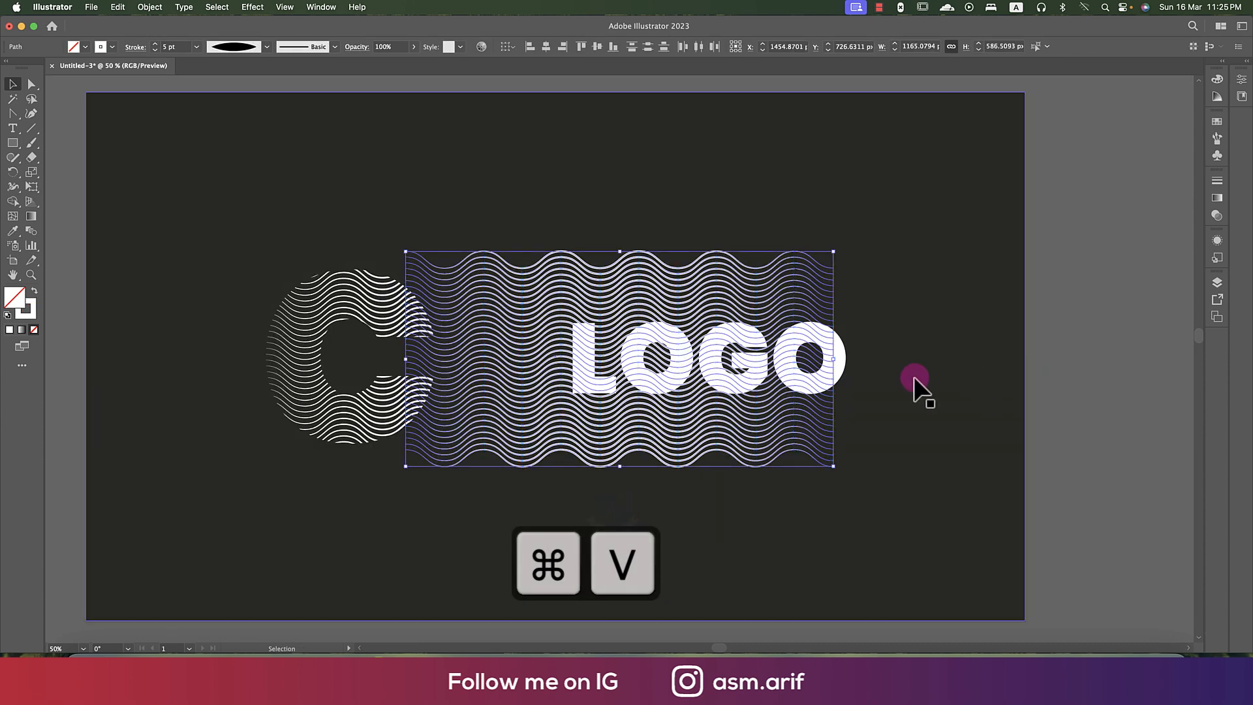
{"action": "left_click_drag", "start_coordinate": [657, 449], "coordinate": [746, 451]}
{"action": "scroll", "coordinate": [979, 476], "scroll_direction": "right", "scroll_amount": 5}
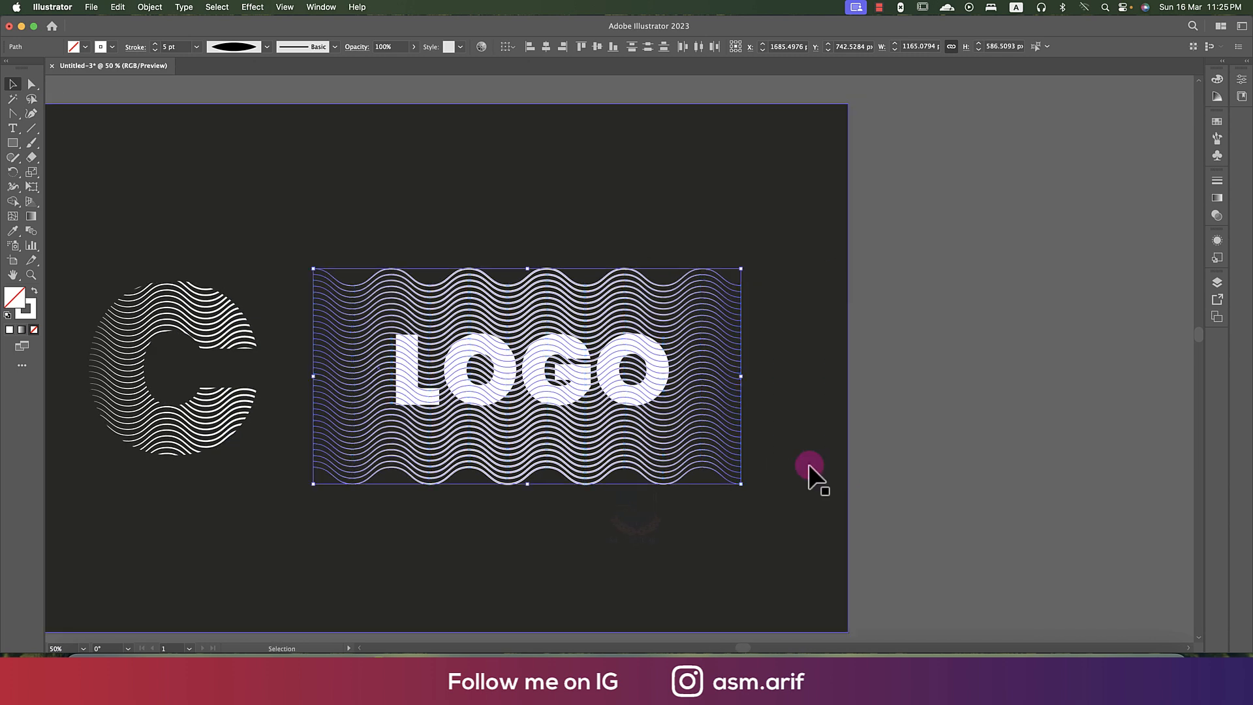
- Group the pasted wavy lines and shift the group slightly right over LOGO
{"action": "key", "text": "super+g"}
{"action": "left_click", "coordinate": [719, 448]}
{"action": "left_click", "coordinate": [917, 419]}
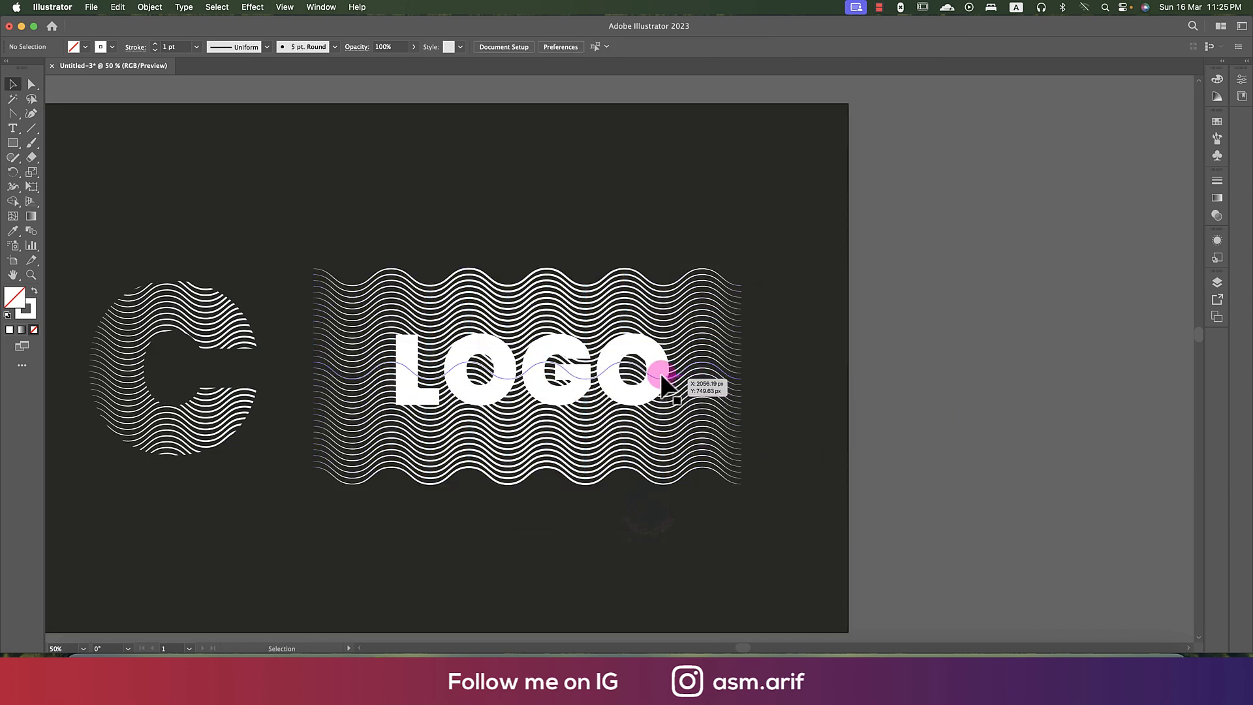
{"action": "left_click", "coordinate": [656, 375]}
{"action": "left_click_drag", "start_coordinate": [657, 368], "coordinate": [696, 372]}
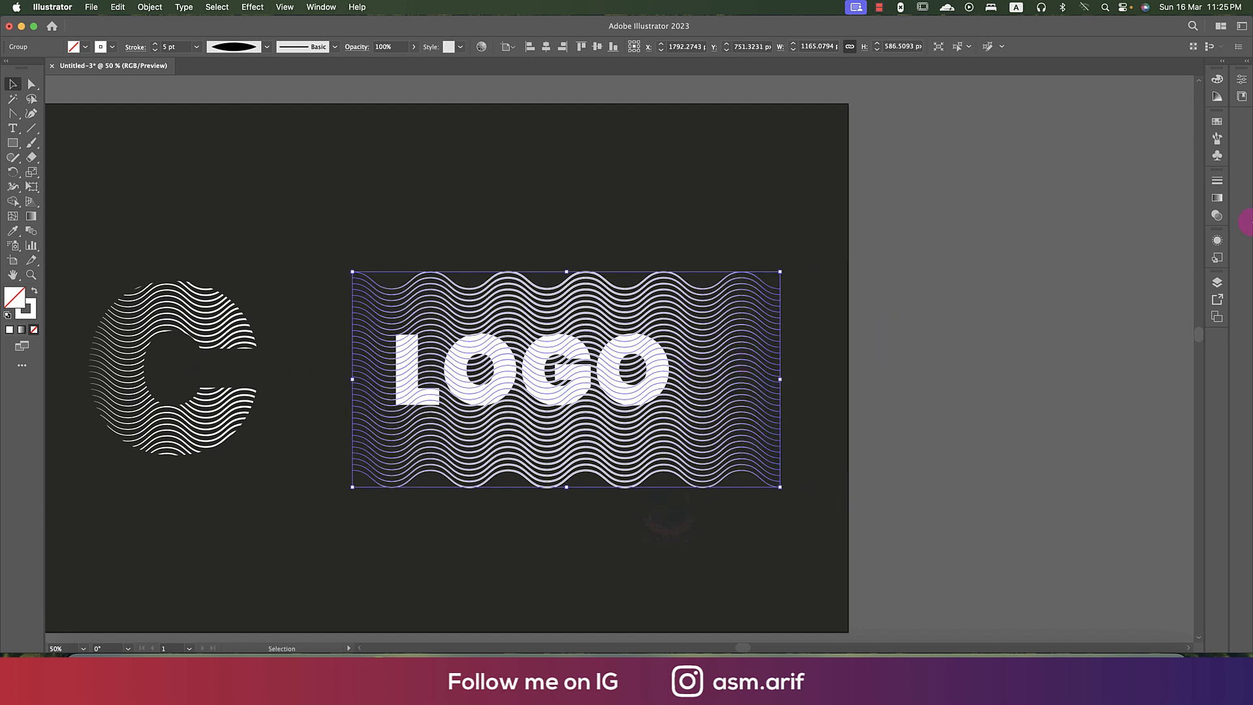
- Identify the wavy and LOGO groups by toggling their visibility and move the LOGO group above the wavy lines in Layer 1
{"action": "left_click", "coordinate": [1218, 283]}
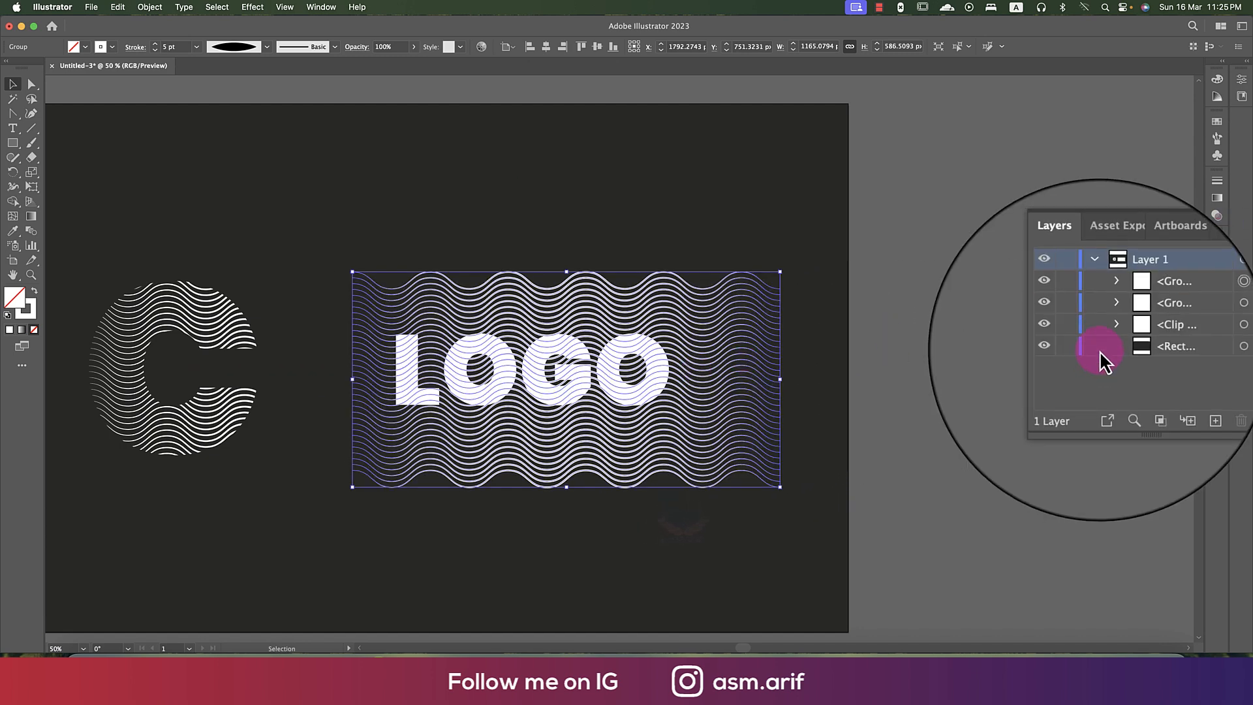
{"action": "left_click", "coordinate": [1066, 322]}
{"action": "left_click", "coordinate": [1067, 323]}
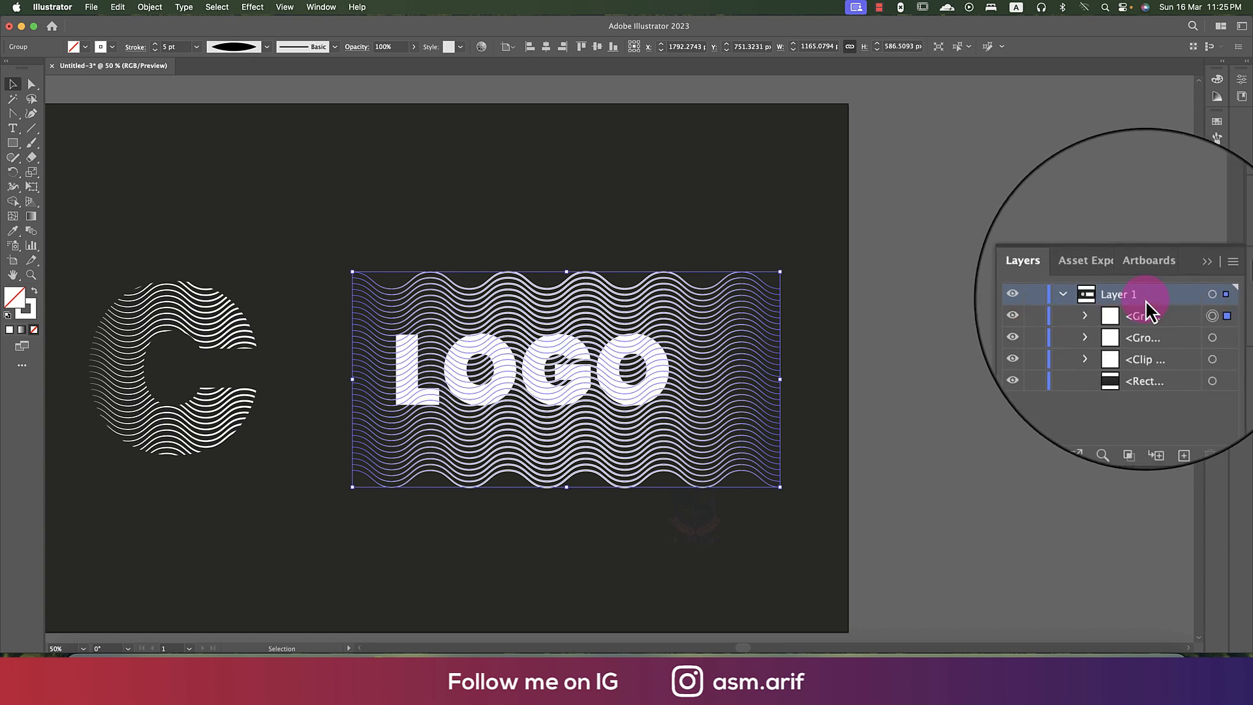
{"action": "mouse_move", "coordinate": [1146, 308]}
{"action": "left_mouse_down"}
{"action": "mouse_move", "coordinate": [1146, 326]}
{"action": "mouse_move", "coordinate": [1169, 303]}
{"action": "left_mouse_up"}
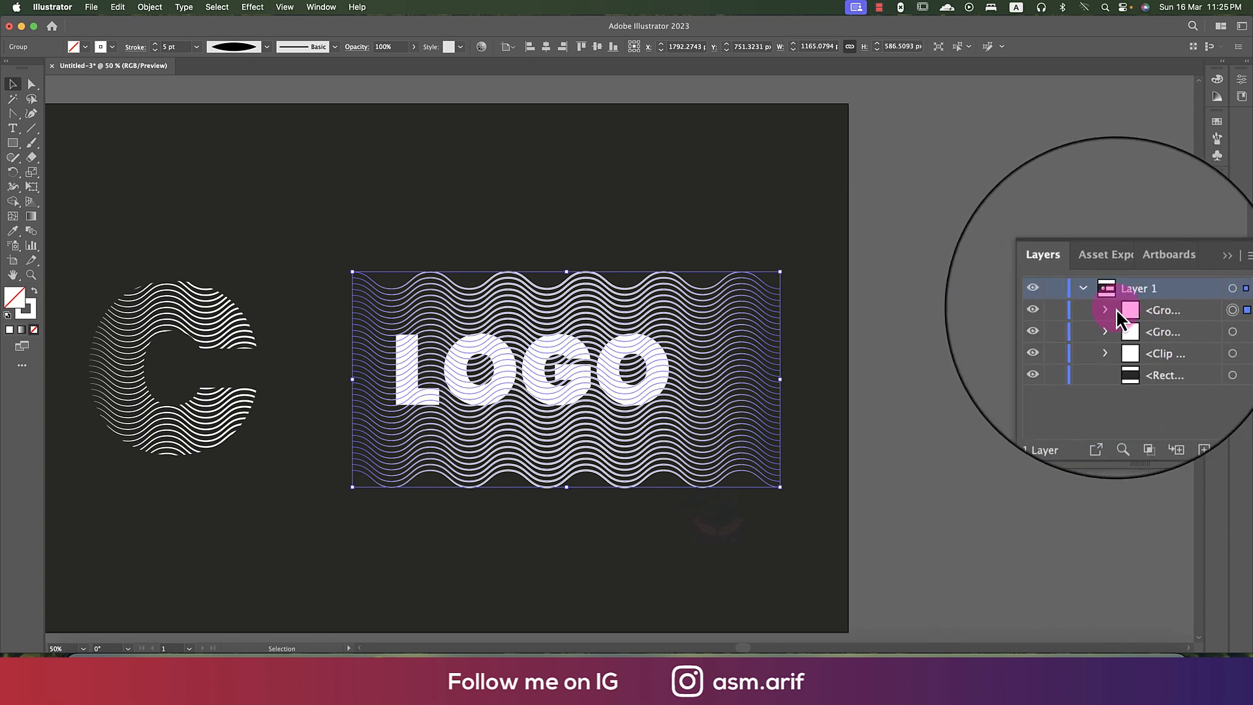
{"action": "left_click", "coordinate": [1069, 322]}
{"action": "left_click", "coordinate": [1068, 322]}
{"action": "left_click", "coordinate": [1168, 312]}
{"action": "left_click_drag", "start_coordinate": [1166, 312], "coordinate": [1160, 330]}
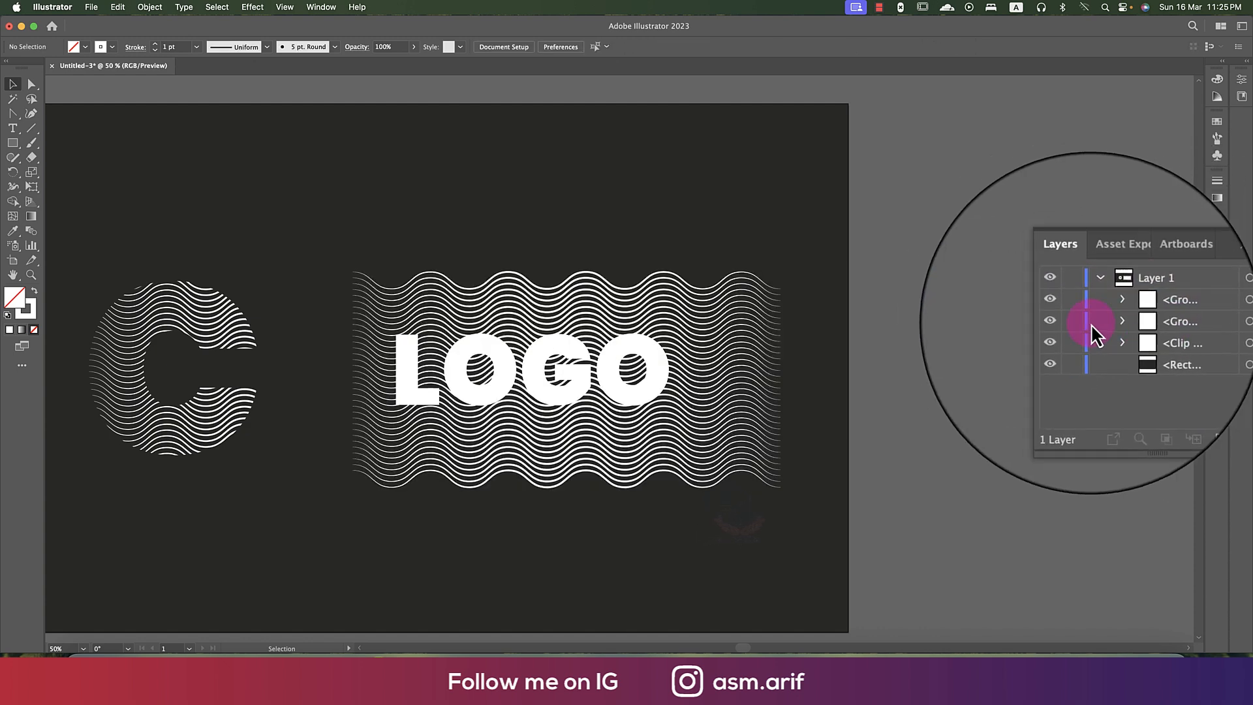
{"action": "left_click", "coordinate": [1070, 322]}
{"action": "left_click", "coordinate": [1069, 323]}
{"action": "left_click", "coordinate": [1067, 315]}
{"action": "left_click", "coordinate": [1067, 312]}
- Select the outlined LOGO letters and turn them into a single compound path
{"action": "left_click_drag", "start_coordinate": [919, 467], "coordinate": [847, 461]}
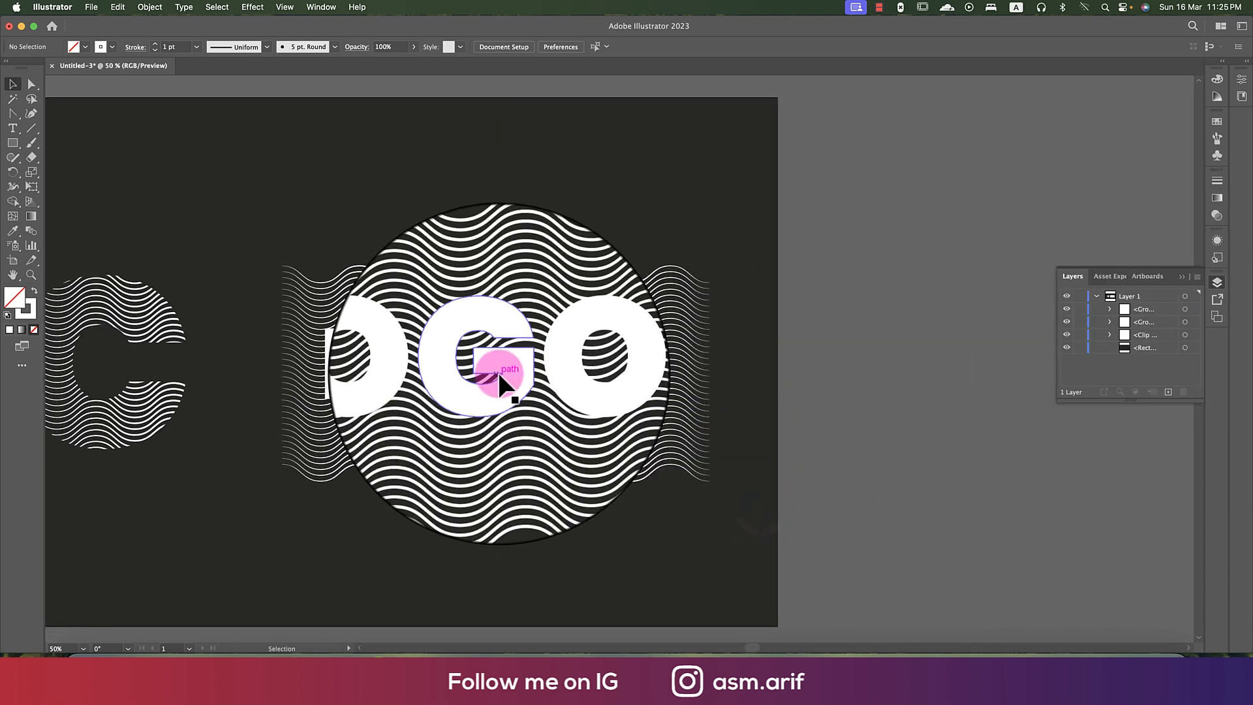
{"action": "left_click", "coordinate": [581, 369]}
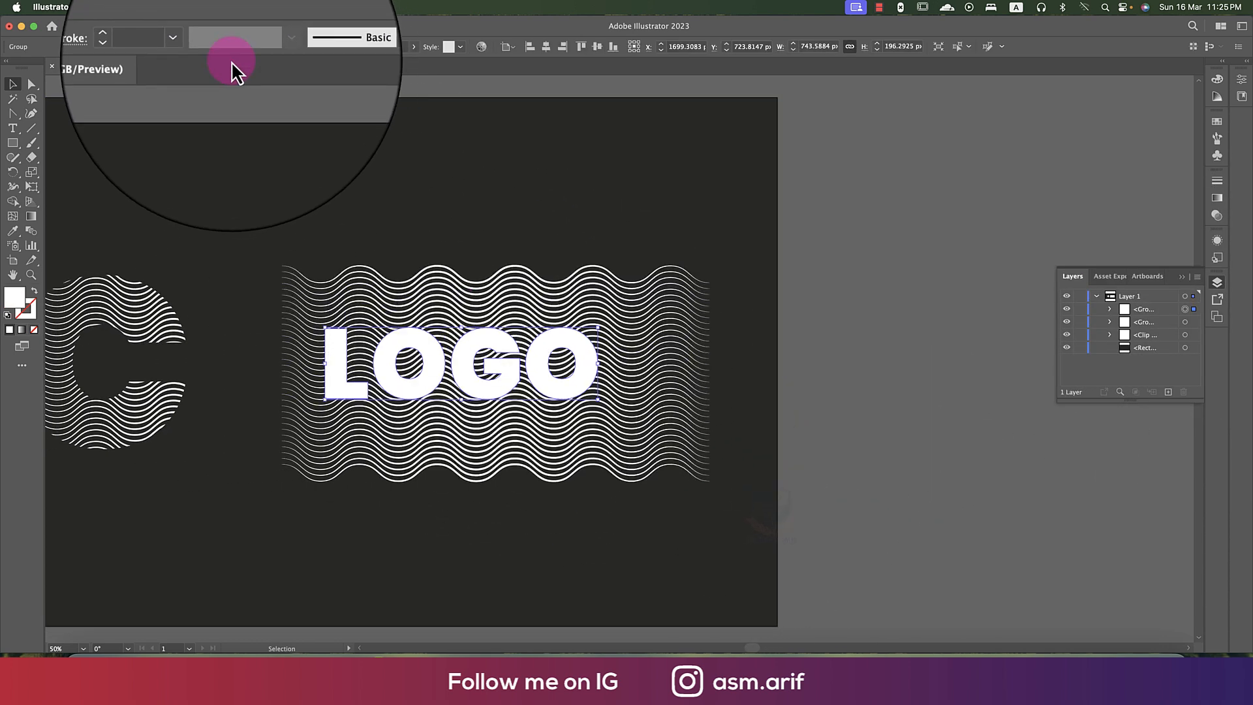
{"action": "left_click", "coordinate": [150, 7]}
{"action": "mouse_move", "coordinate": [242, 498]}
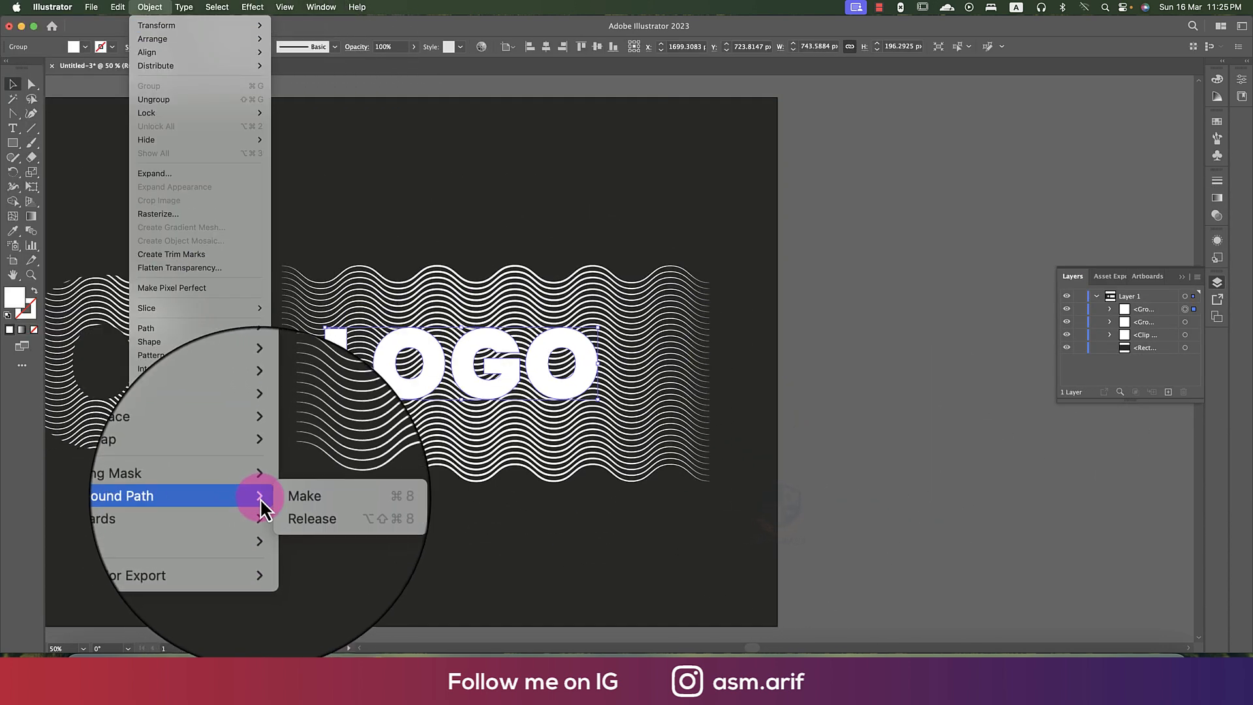
{"action": "left_click", "coordinate": [280, 498]}
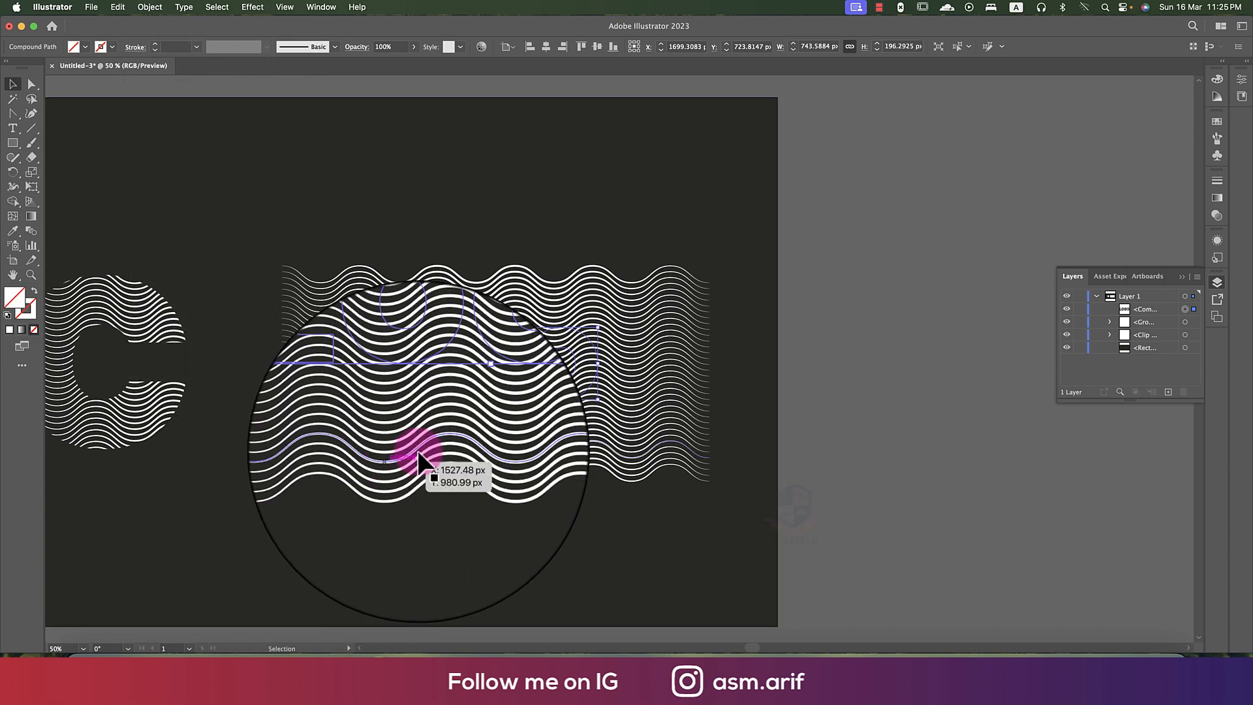
- Clip the wavy lines with the compound LOGO letter path and close the Layers panel
{"action": "left_click", "coordinate": [610, 431], "text": "shift"}
{"action": "key", "text": "super+7"}
{"action": "left_click", "coordinate": [899, 425]}
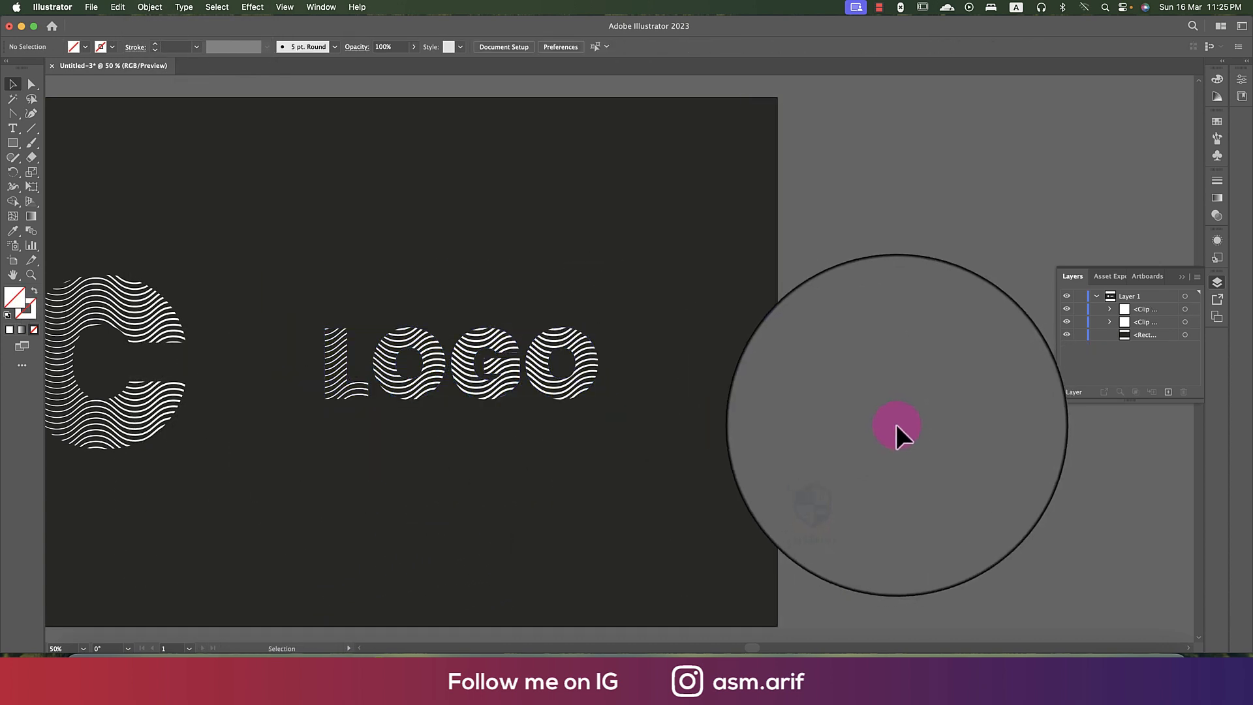
{"action": "scroll", "coordinate": [907, 431], "scroll_direction": "left", "scroll_amount": 5}
{"action": "left_click", "coordinate": [1181, 276]}
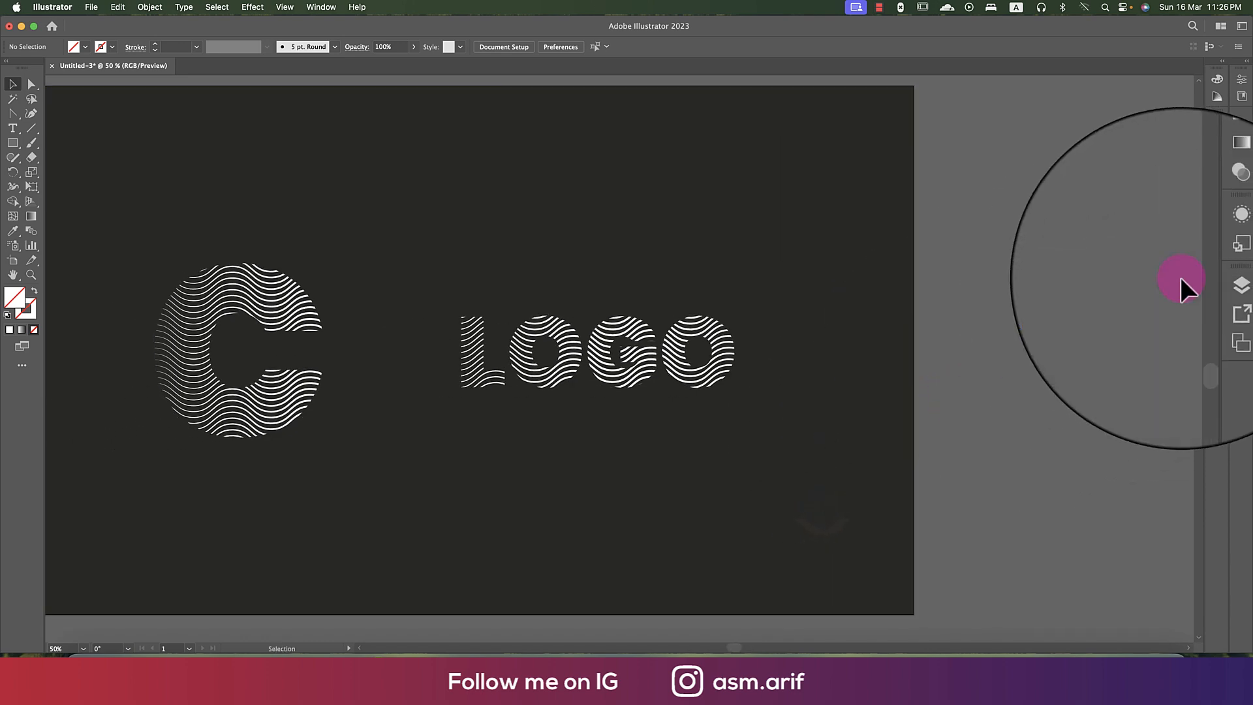
- Group the clipped C and LOGO lettering and centre the group on the dark background rectangle
{"action": "key", "text": "super+0"}
{"action": "left_click_drag", "start_coordinate": [396, 336], "coordinate": [480, 332]}
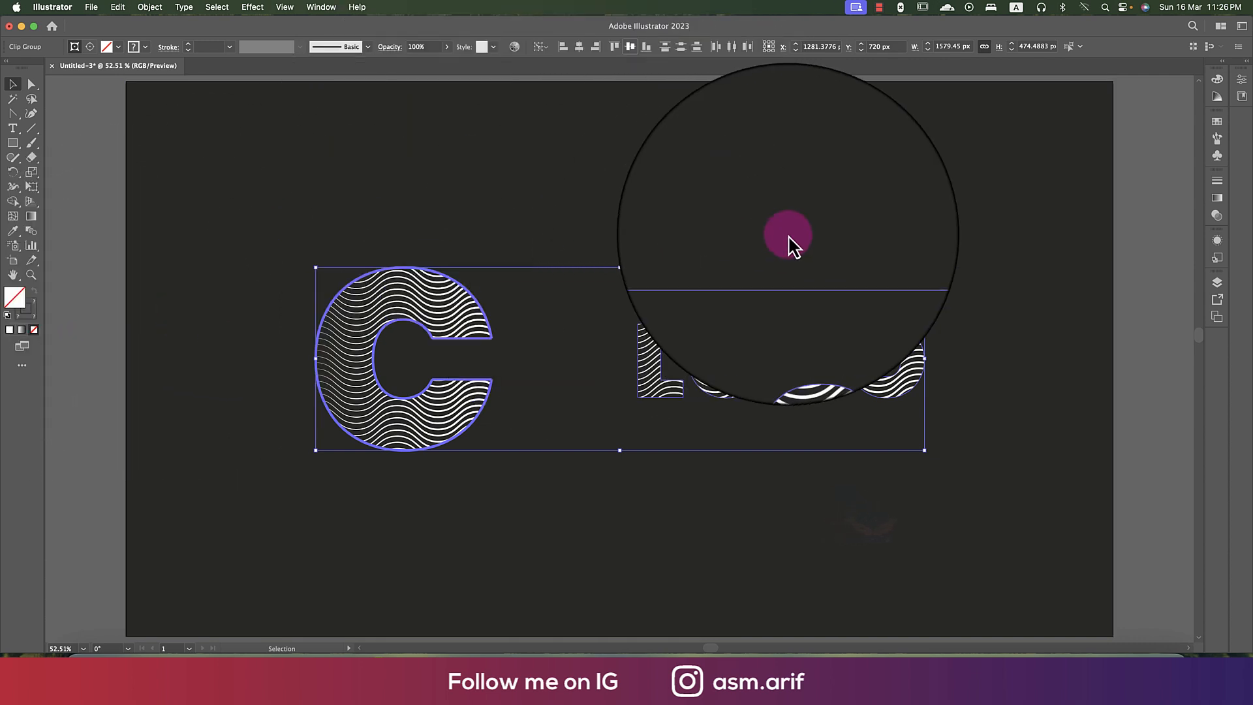
{"action": "key", "text": "super+g"}
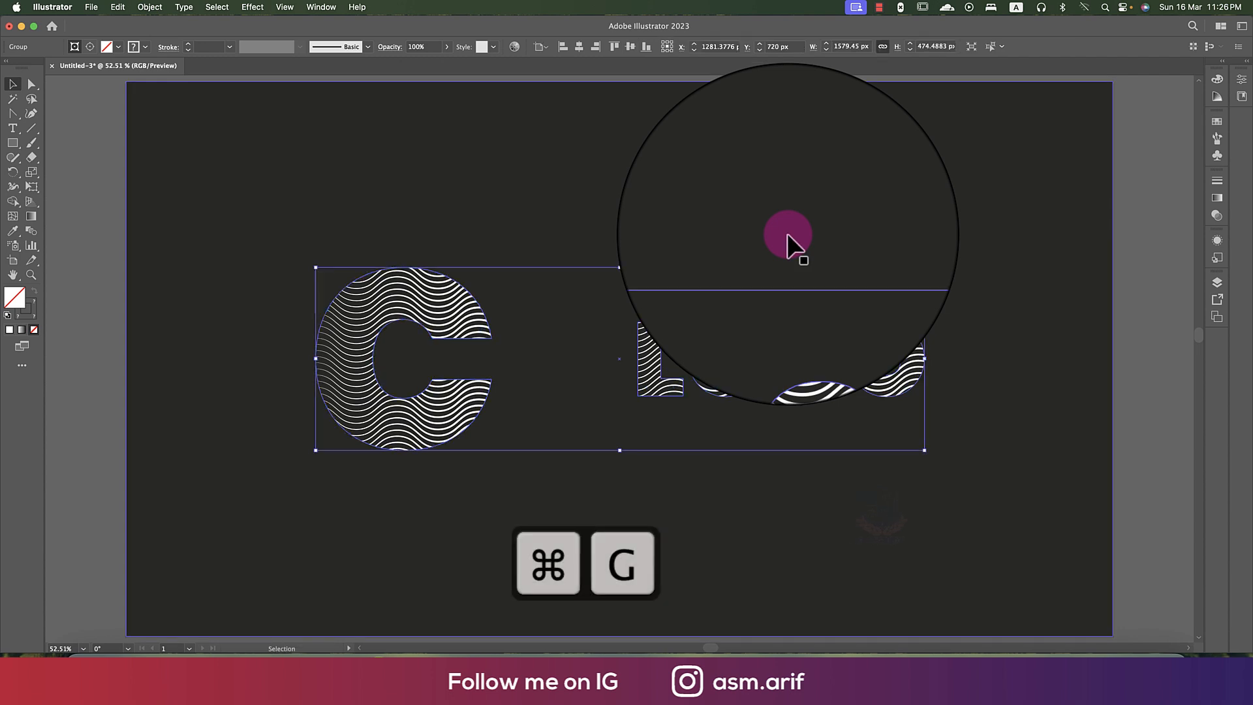
{"action": "left_click", "coordinate": [812, 230], "text": "shift"}
{"action": "left_click", "coordinate": [817, 228]}
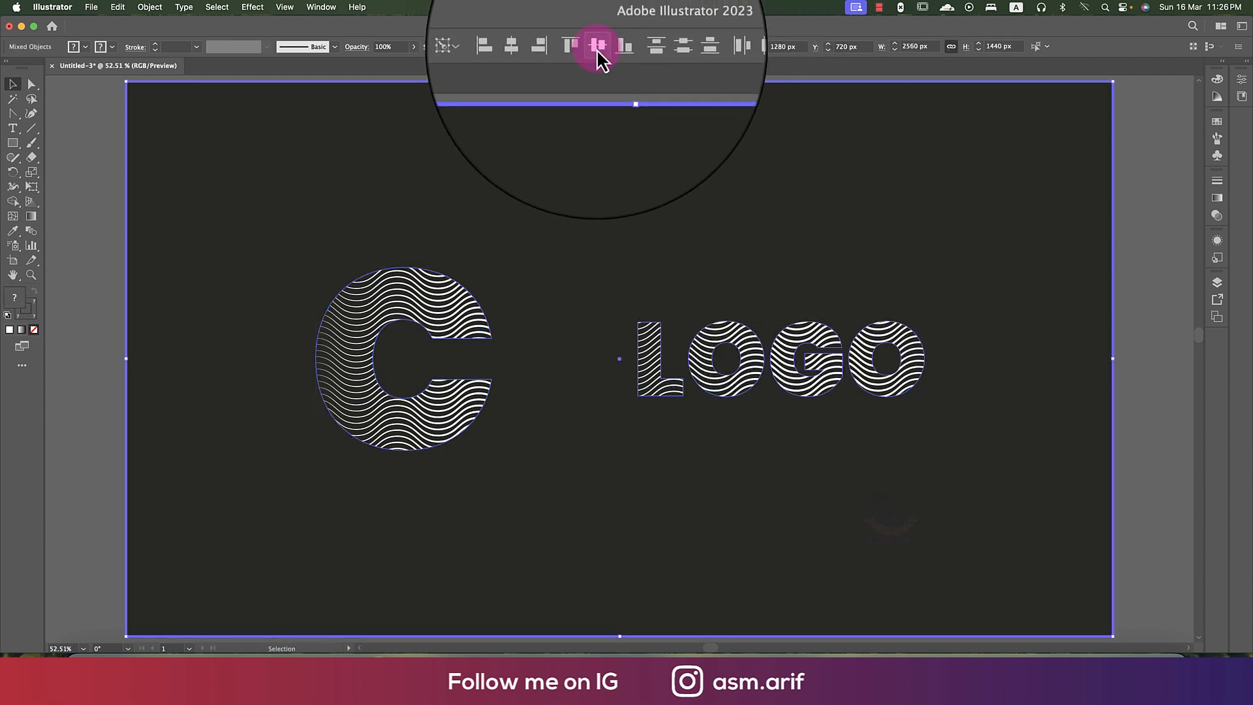
{"action": "left_click", "coordinate": [549, 49]}
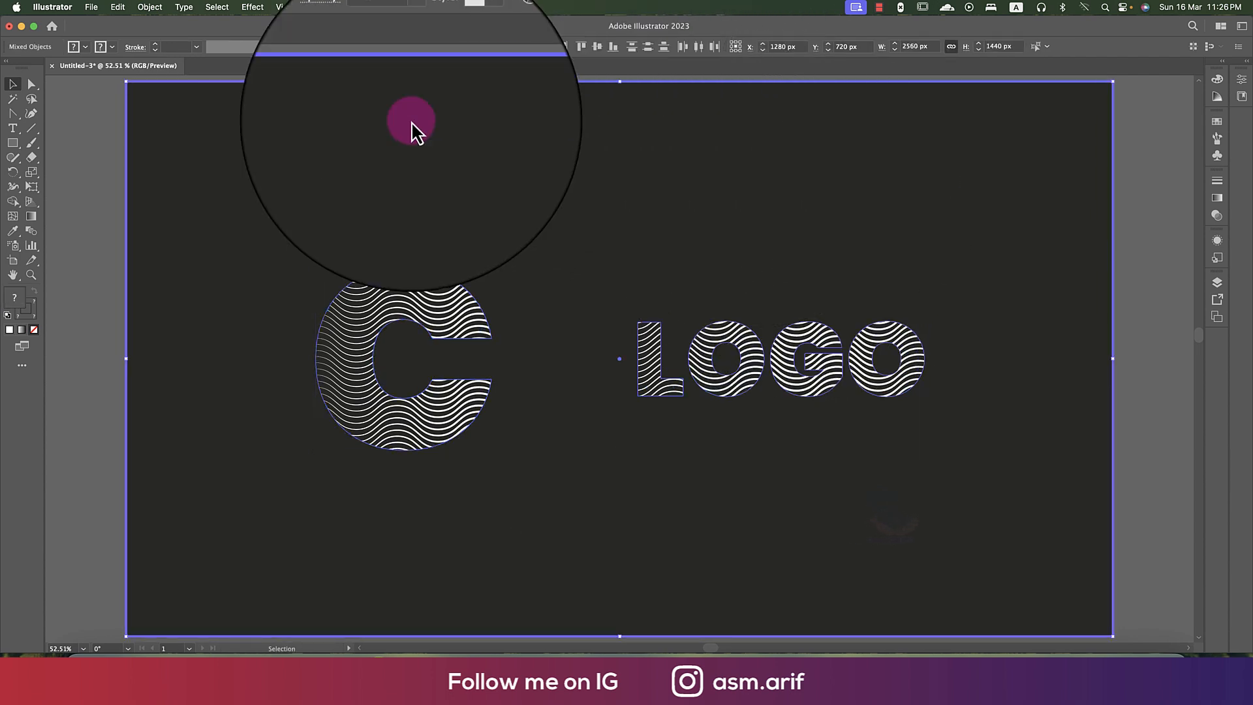
{"action": "left_click", "coordinate": [108, 284]}
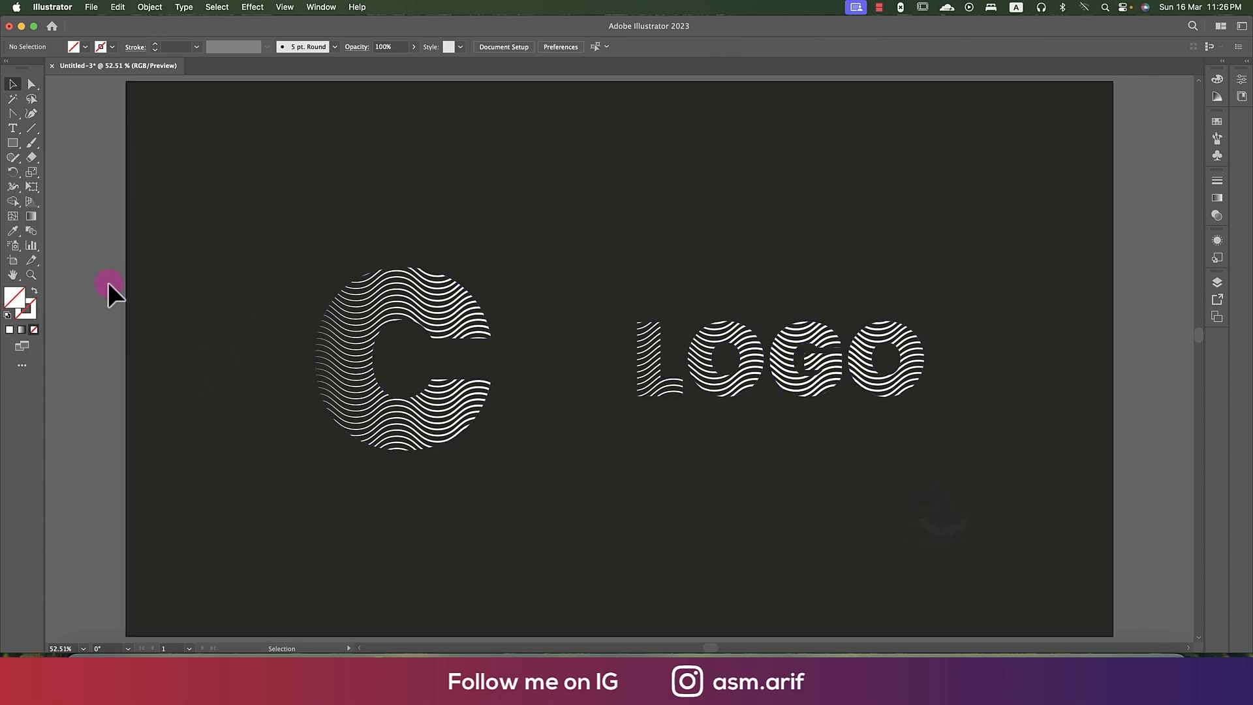
- Duplicate the artboard with its artwork beside the original and delete the C and LOGO lettering from the copy
{"action": "scroll", "coordinate": [247, 331], "scroll_direction": "down", "scroll_amount": 2}
{"action": "scroll", "coordinate": [249, 333], "scroll_direction": "up", "scroll_amount": 1}
{"action": "left_click", "coordinate": [720, 349]}
{"action": "left_click", "coordinate": [1024, 392]}
{"action": "left_click_drag", "start_coordinate": [1090, 381], "coordinate": [600, 339]}
{"action": "scroll", "coordinate": [941, 385], "scroll_direction": "down", "scroll_amount": 2}
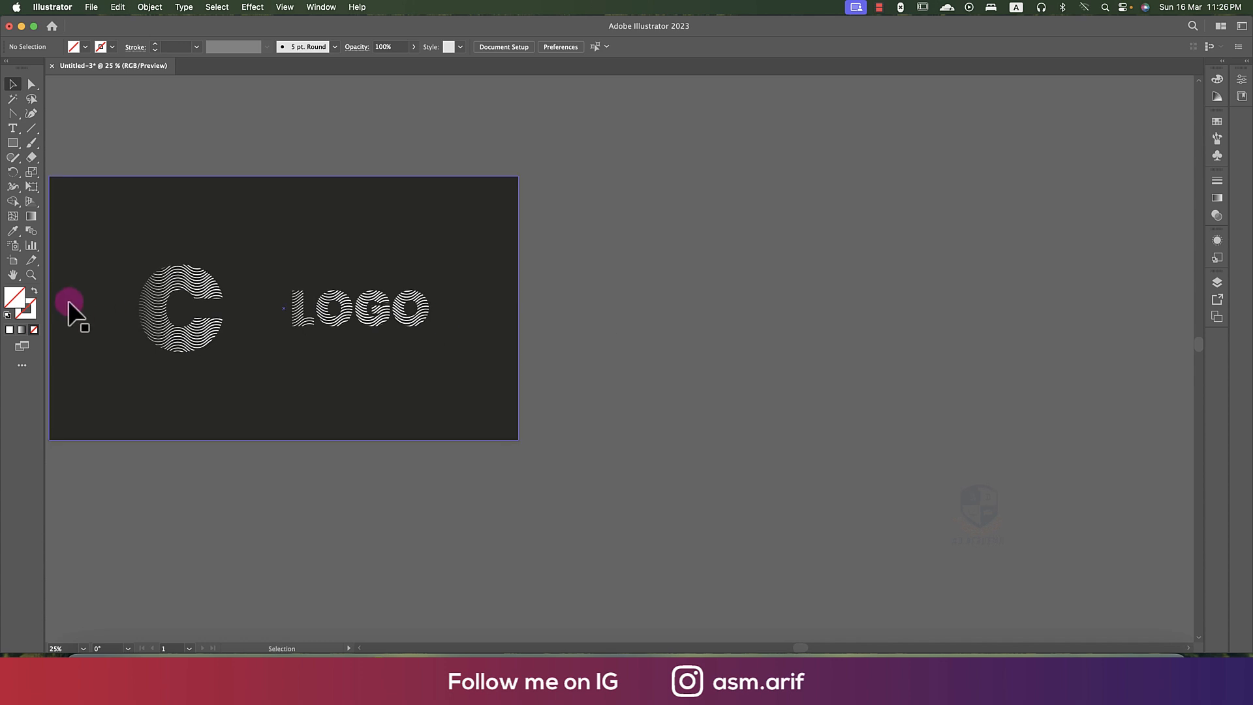
{"action": "left_click", "coordinate": [13, 260]}
{"action": "left_click_drag", "start_coordinate": [358, 366], "coordinate": [829, 364]}
{"action": "key", "text": "v"}
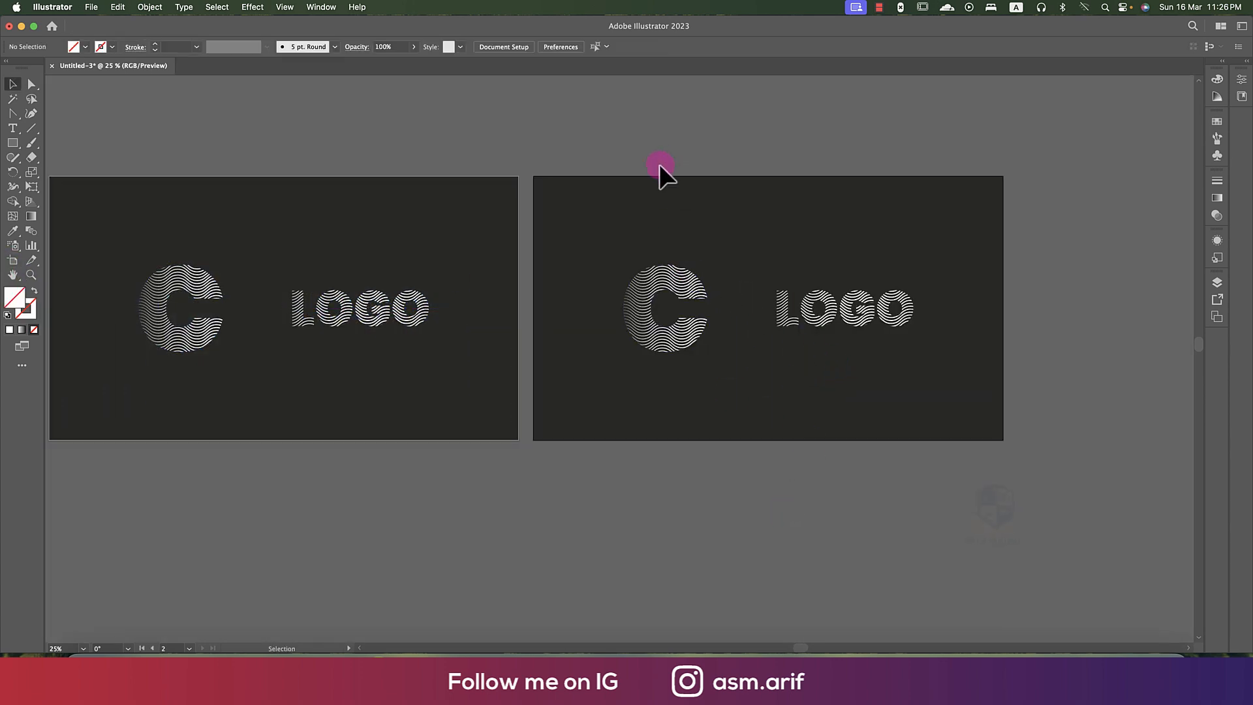
{"action": "left_click_drag", "start_coordinate": [936, 507], "coordinate": [938, 504]}
{"action": "key", "text": "BackSpace"}
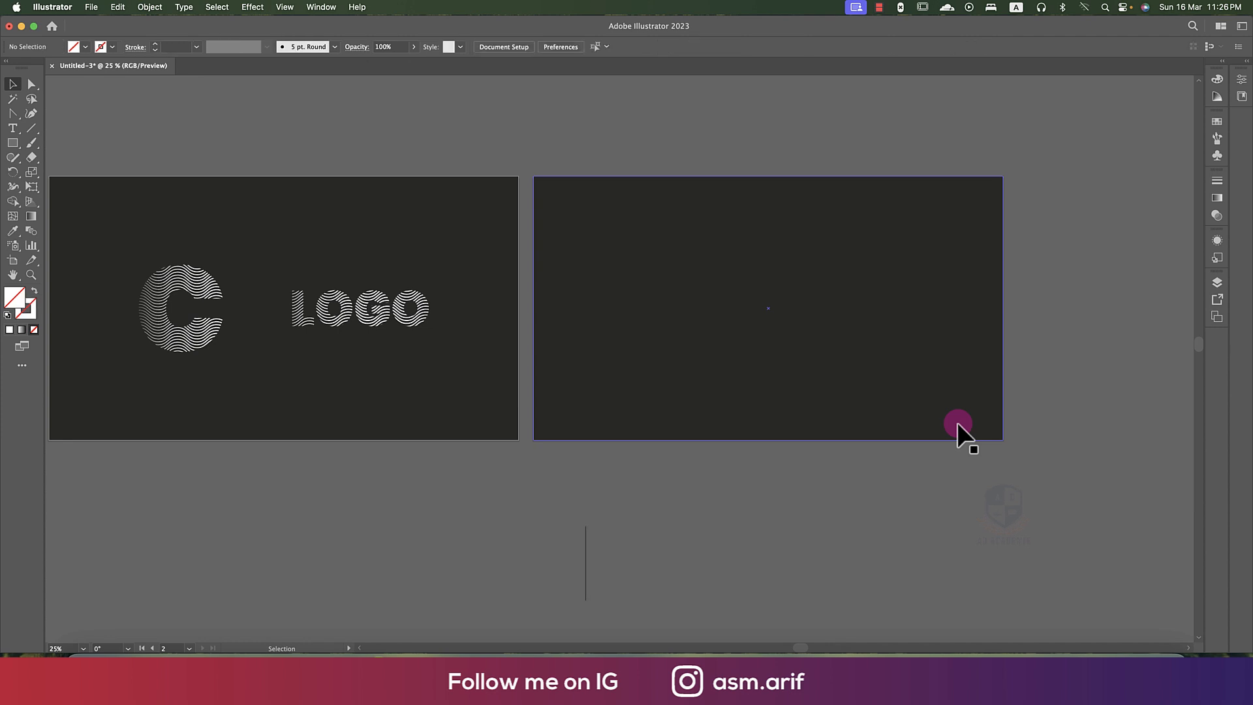
- Draw a horizontal white-stroked line about 1313 px long across the upper part of the second artboard
{"action": "key", "text": "super+0"}
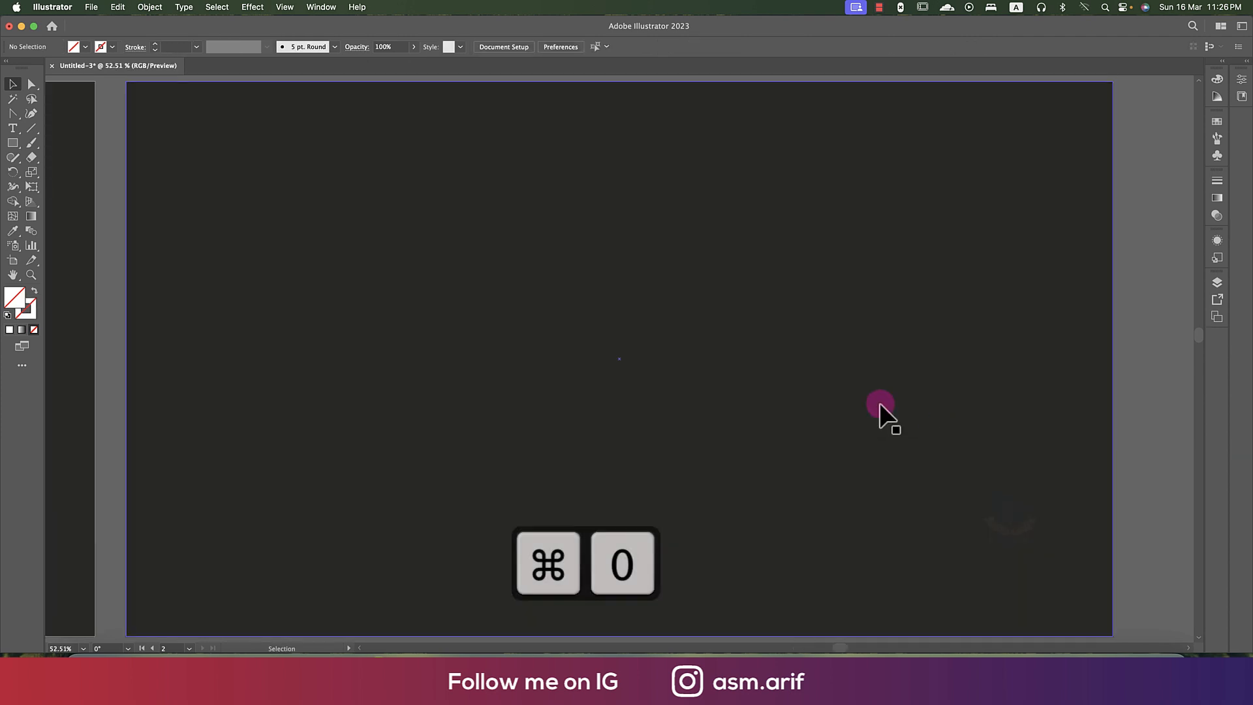
{"action": "left_click", "coordinate": [31, 128]}
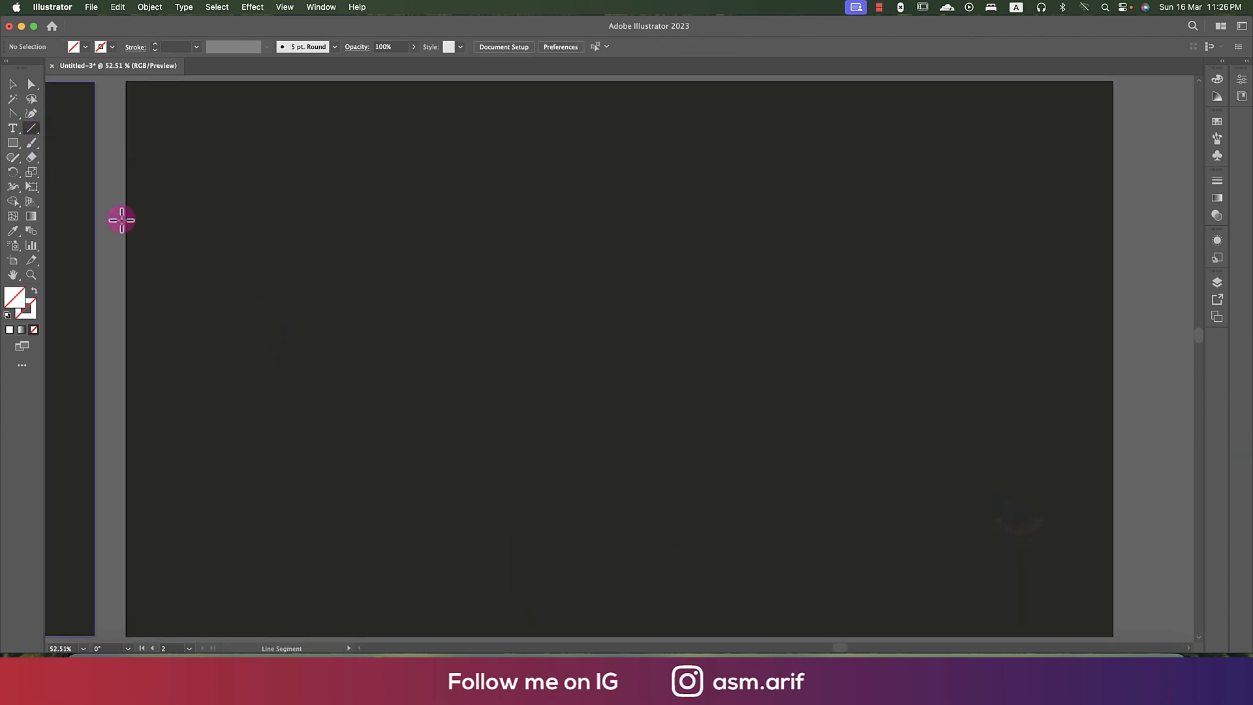
{"action": "left_click", "coordinate": [100, 47]}
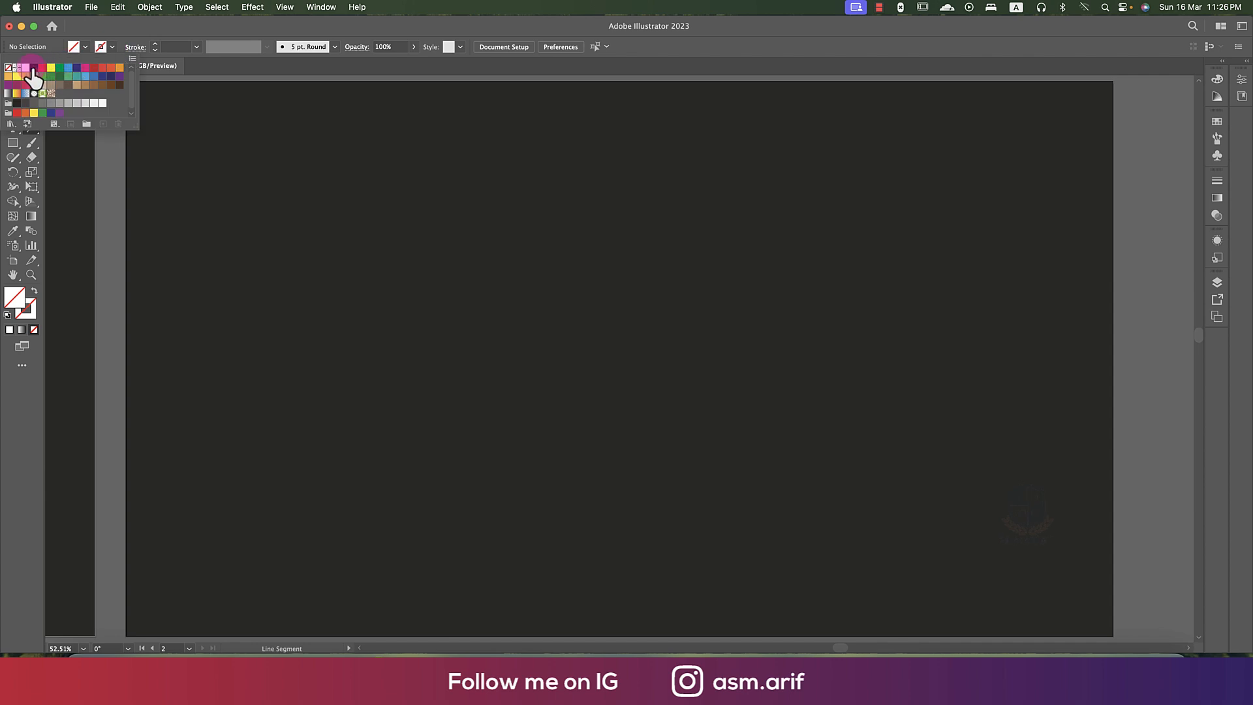
{"action": "left_click", "coordinate": [335, 239]}
{"action": "left_click_drag", "start_coordinate": [554, 250], "coordinate": [894, 254]}
{"action": "key", "text": "v"}
- Lock the dark background rectangle on the second artboard
{"action": "left_click", "coordinate": [1010, 450]}
{"action": "key", "text": "super+2"}
{"action": "left_click_drag", "start_coordinate": [747, 173], "coordinate": [770, 417]}
{"action": "left_click", "coordinate": [770, 418]}
- Apply a smooth, absolute Zig Zag with 10 ridges per segment and waves about 46 px high to the line, and expand its appearance
{"action": "left_click", "coordinate": [559, 243]}
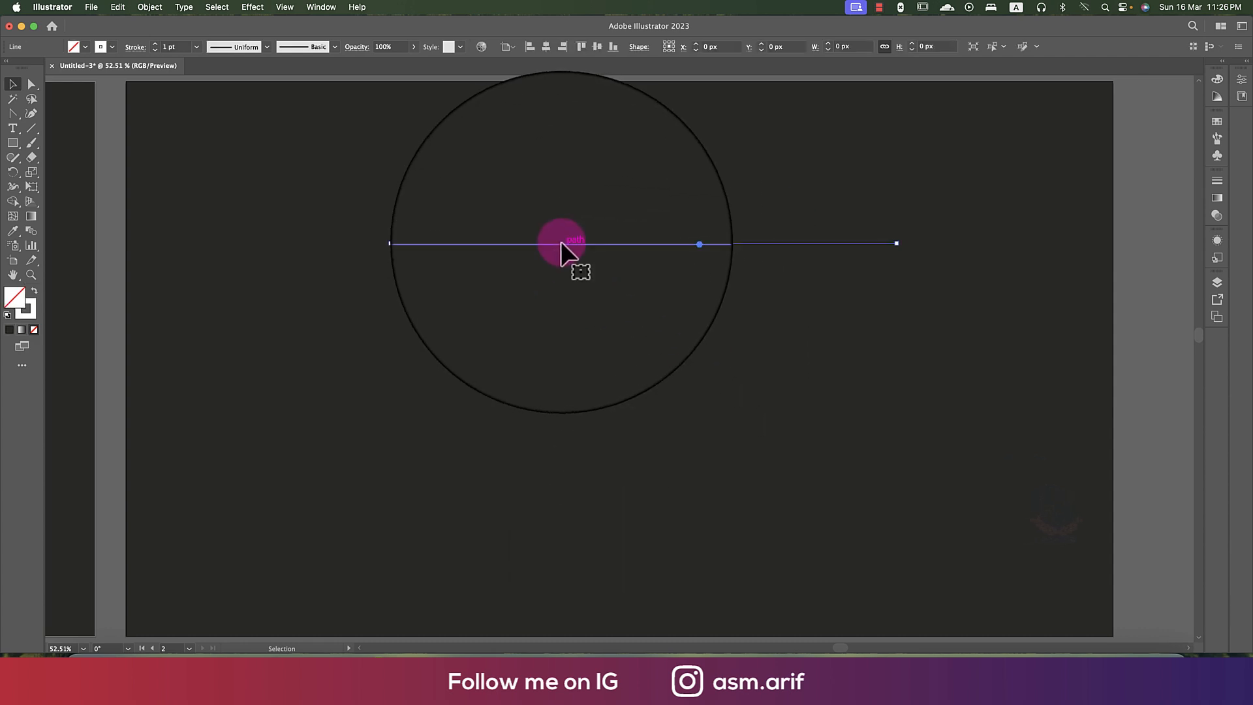
{"action": "left_click", "coordinate": [252, 8]}
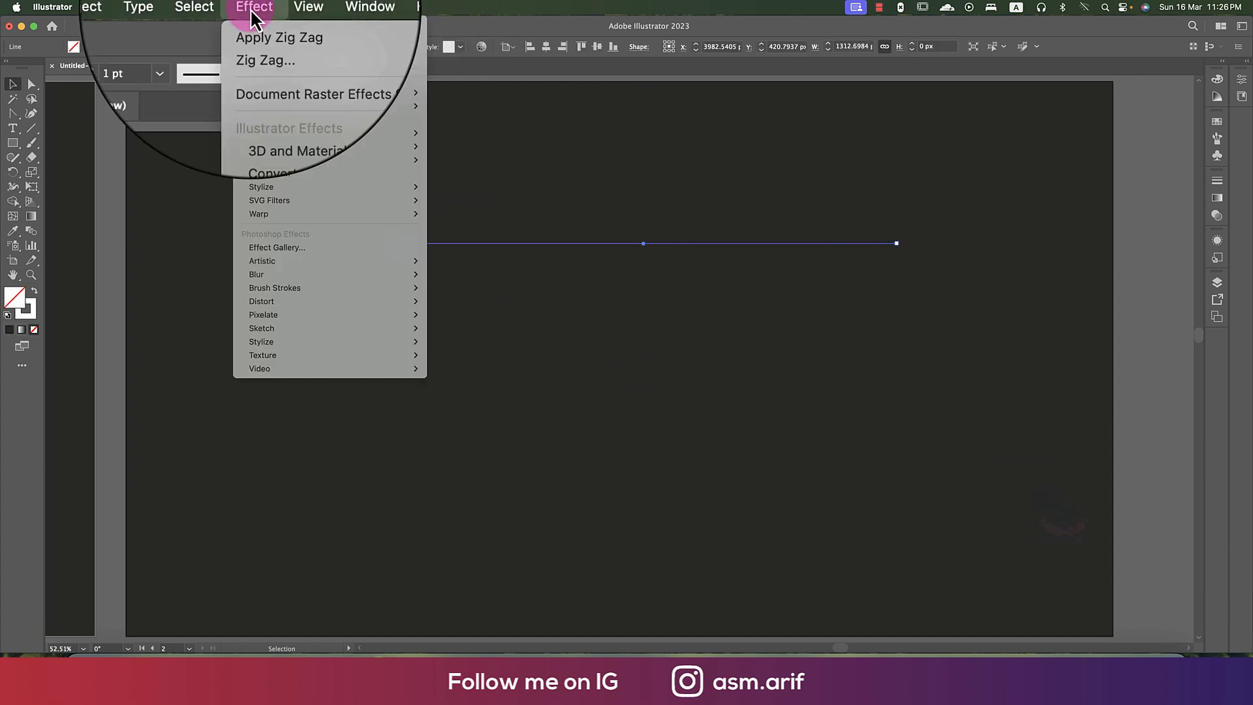
{"action": "mouse_move", "coordinate": [280, 217]}
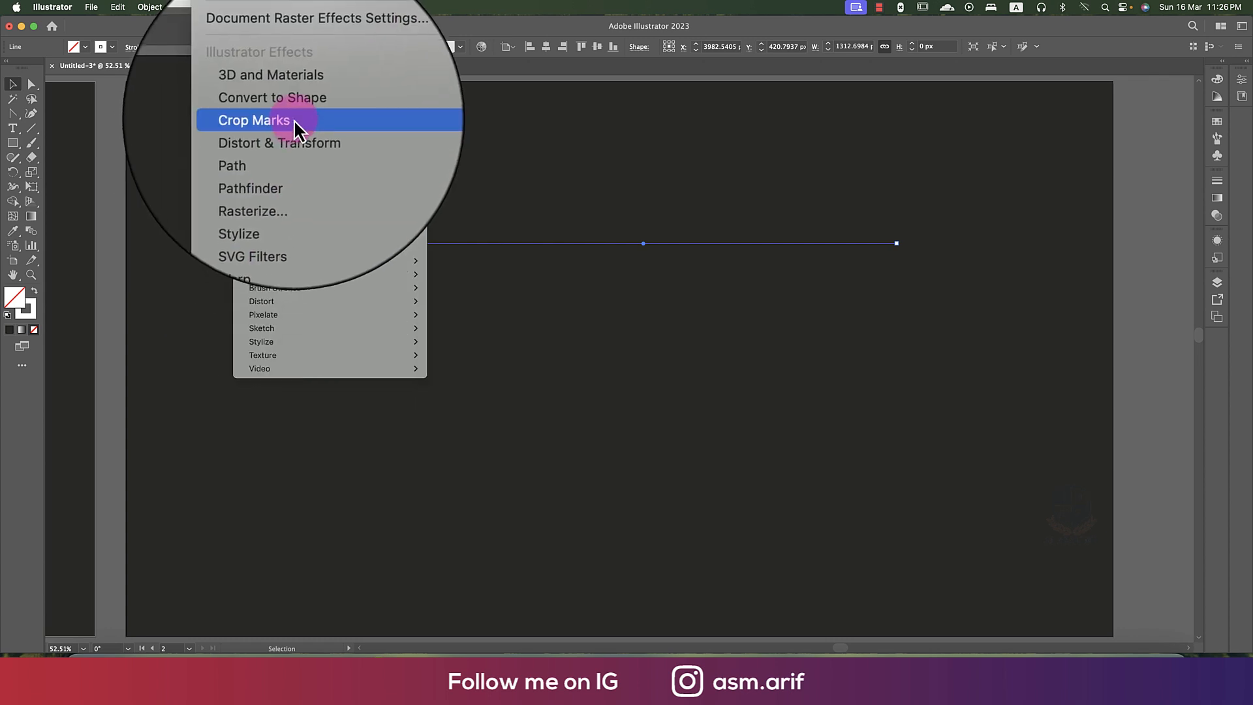
{"action": "mouse_move", "coordinate": [302, 137]}
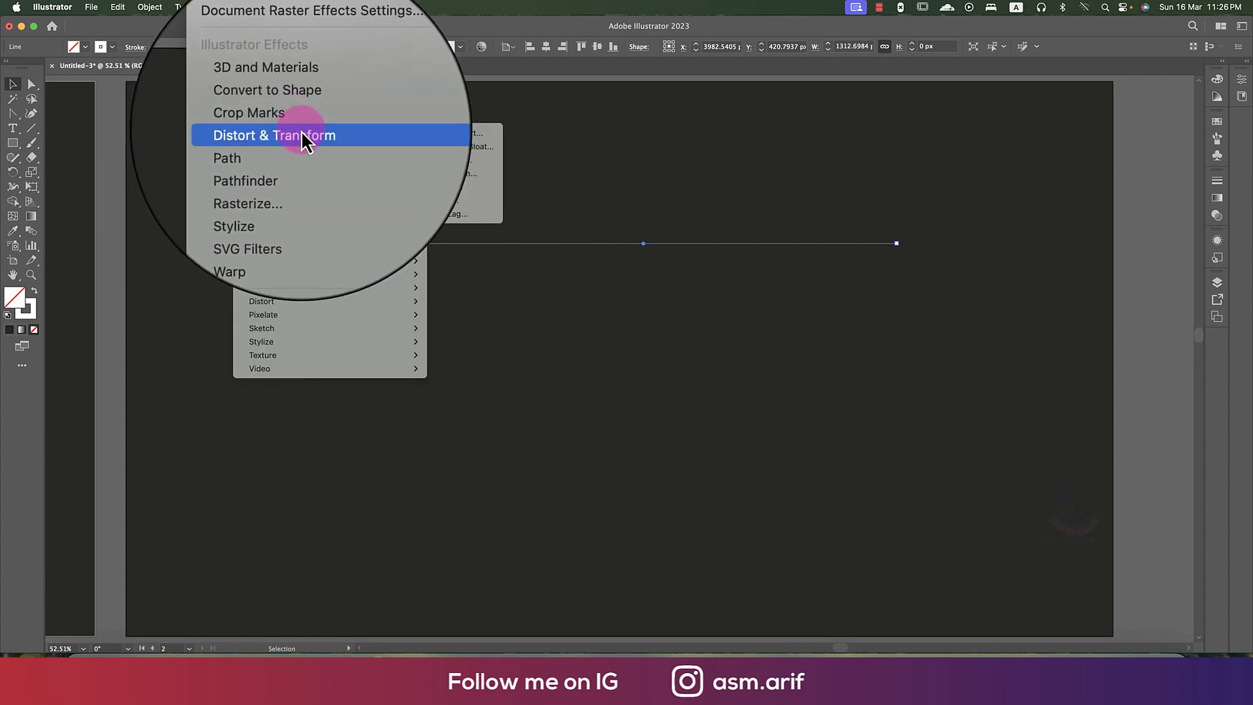
{"action": "left_click", "coordinate": [449, 212]}
{"action": "left_click_drag", "start_coordinate": [279, 197], "coordinate": [714, 193]}
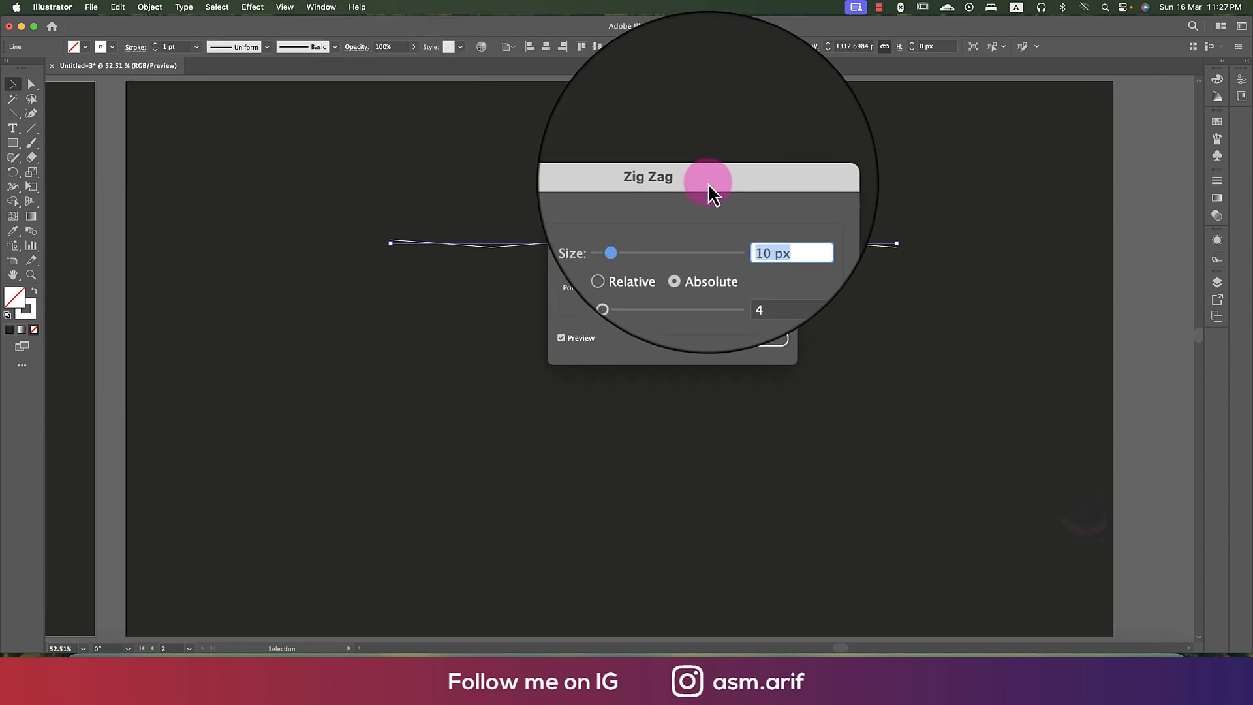
{"action": "key", "text": "Tab"}
{"action": "type", "text": "10"}
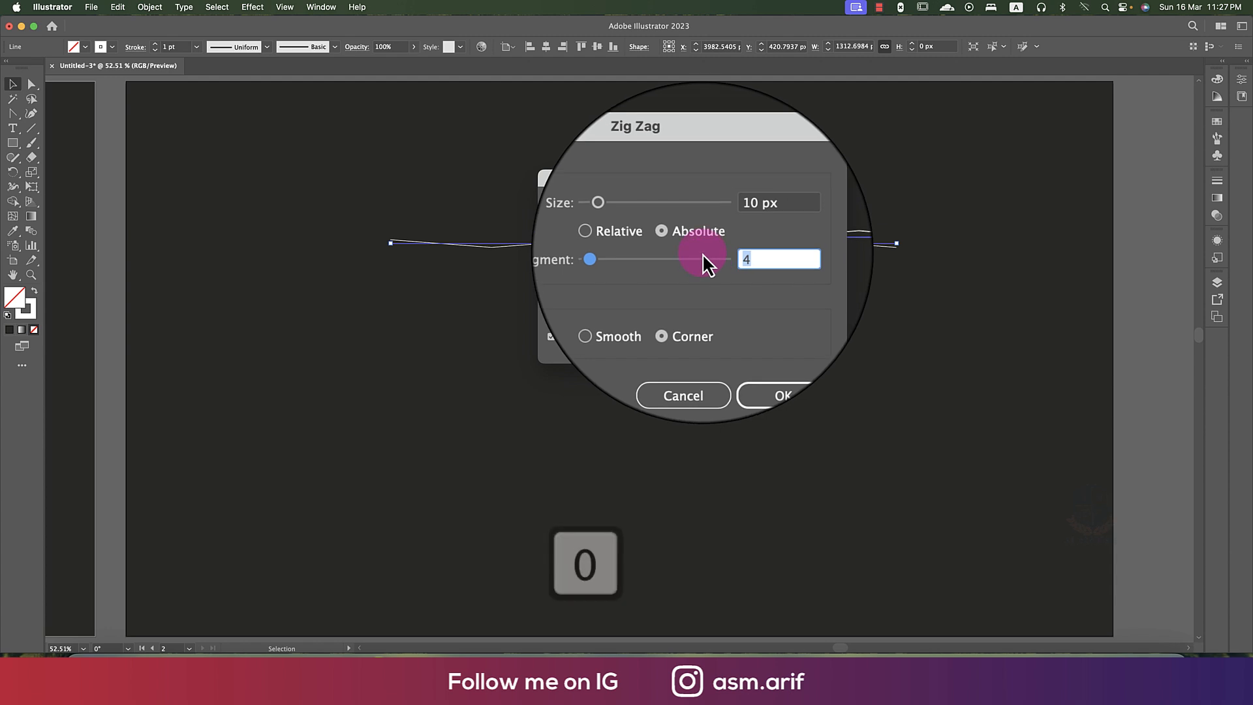
{"action": "left_click", "coordinate": [741, 221]}
{"action": "type", "text": "3"}
{"action": "left_click", "coordinate": [632, 304]}
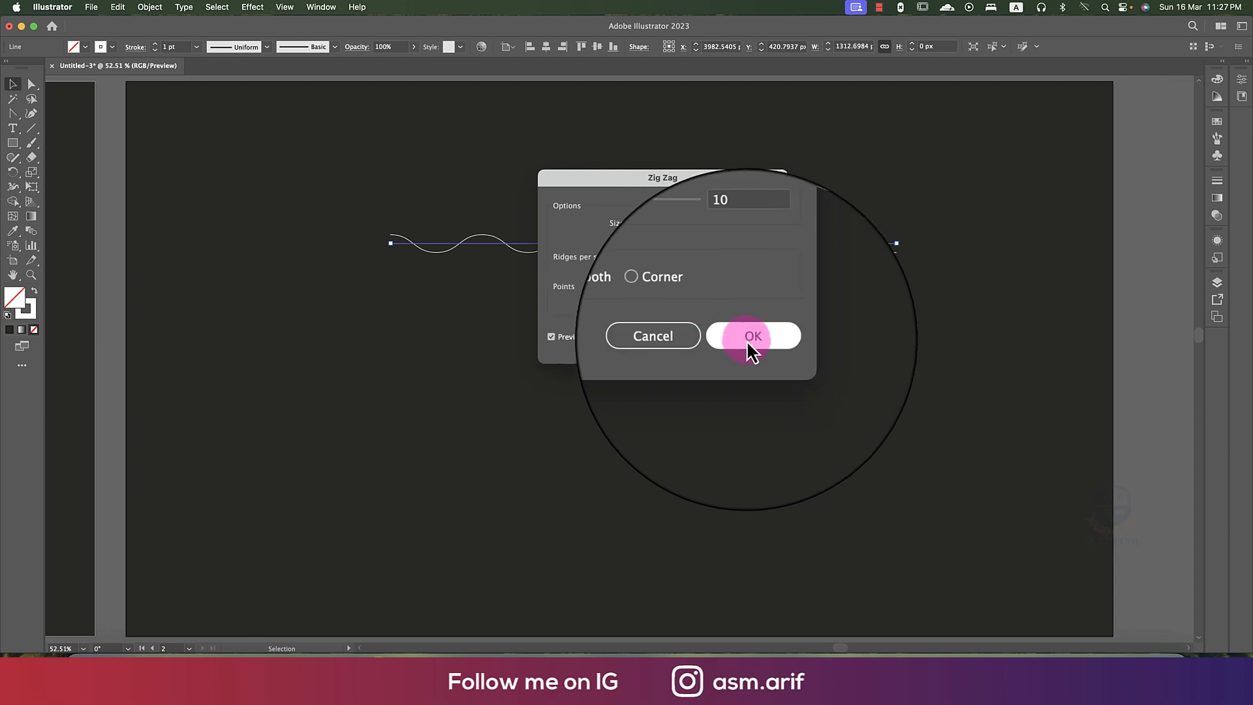
{"action": "left_click", "coordinate": [748, 340]}
{"action": "left_click", "coordinate": [150, 7]}
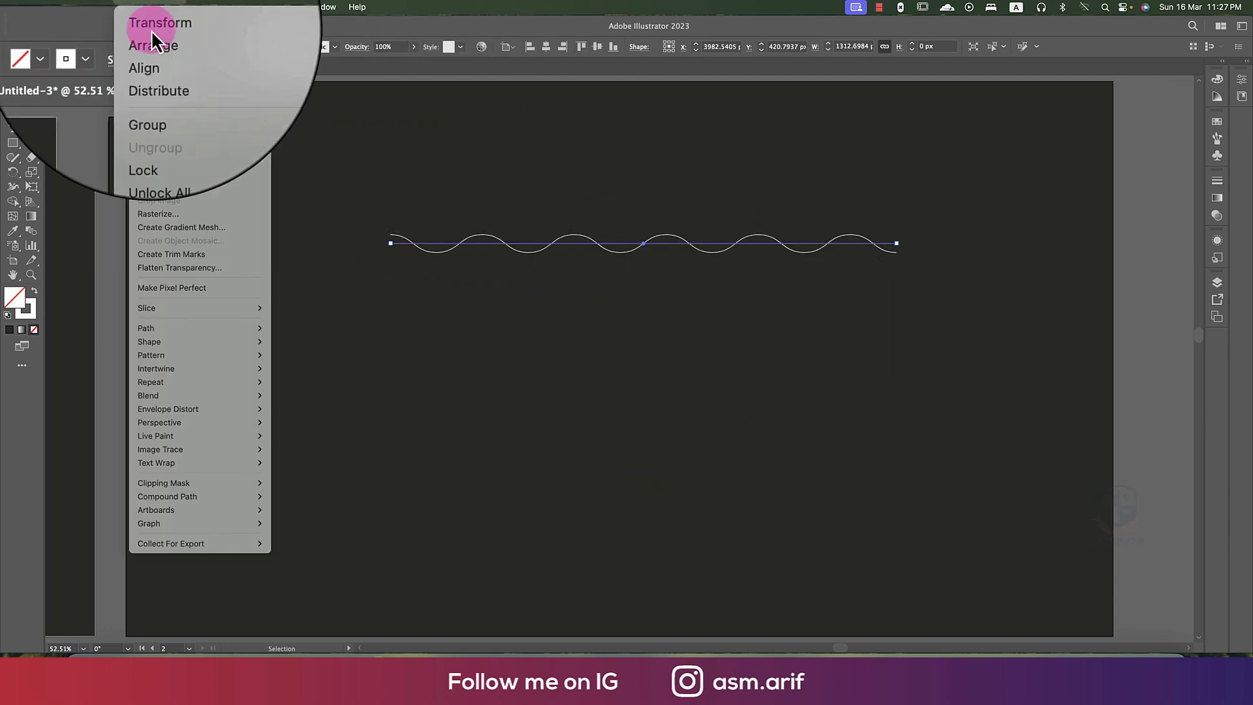
{"action": "left_click", "coordinate": [167, 188]}
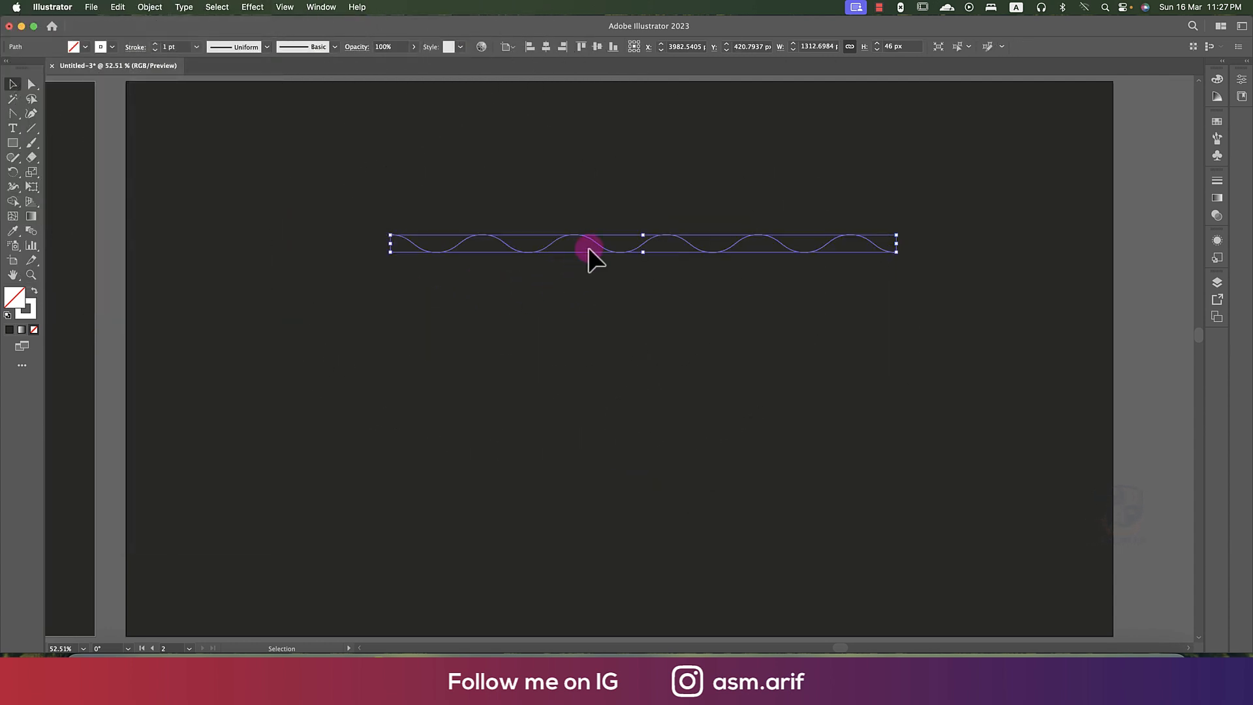
- Try duplicating the wavy line 23 px downward and repeating the copy
{"action": "left_click_drag", "start_coordinate": [597, 245], "coordinate": [596, 254]}
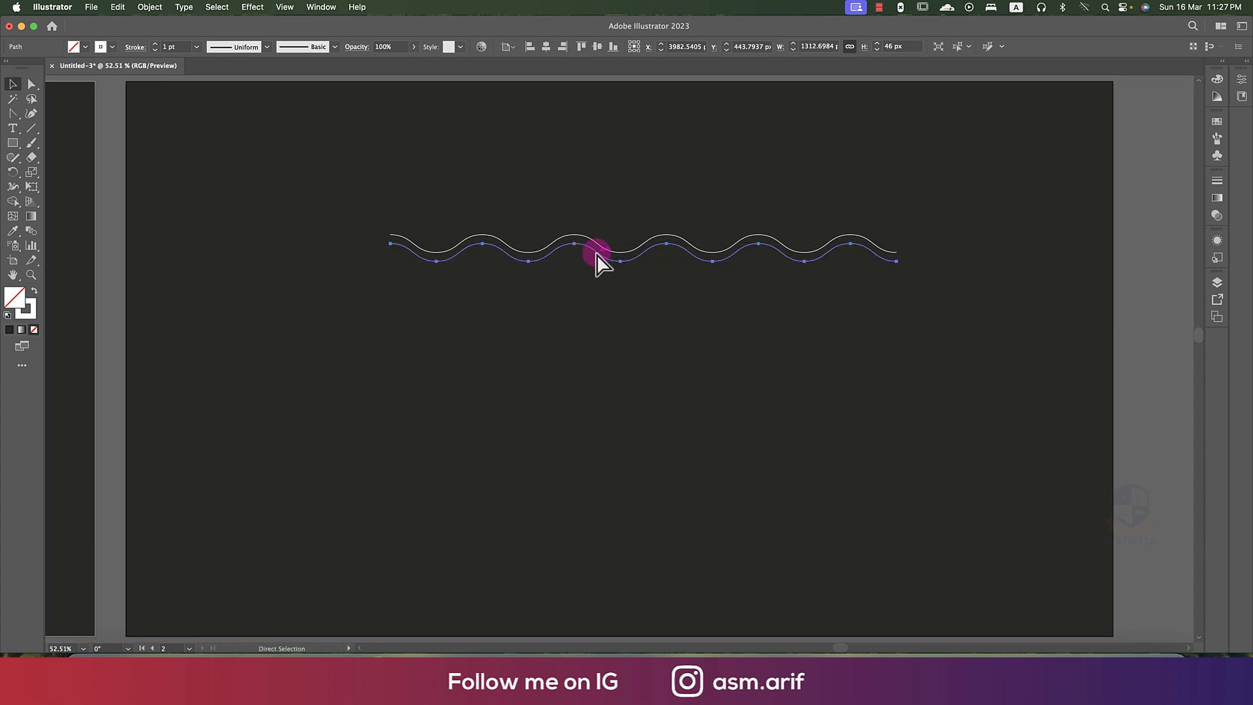
{"action": "key", "text": "super+d"}
{"action": "key", "text": "super+d"}
{"action": "key", "text": "super+z"}
{"action": "key", "text": "super+z"}
{"action": "key", "text": "super+z"}
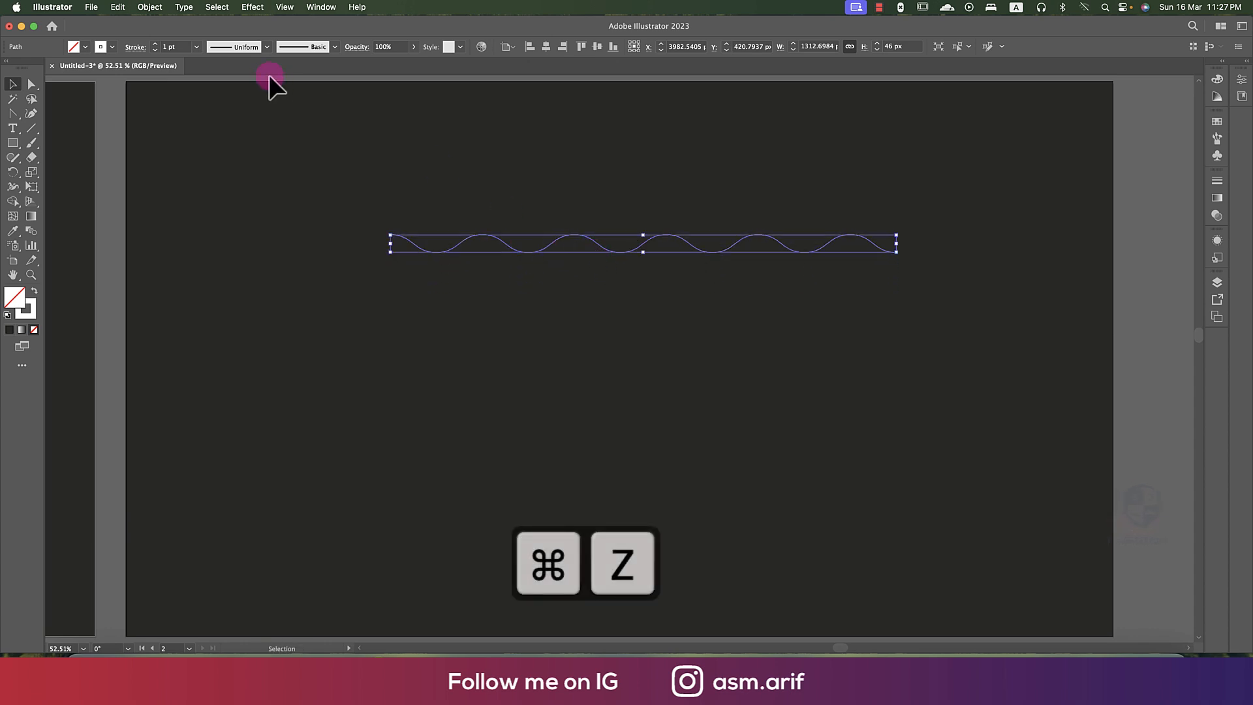
- Give the wavy line a width profile tapered at both ends and a 5 pt stroke
{"action": "left_click", "coordinate": [233, 47]}
{"action": "left_click", "coordinate": [242, 93]}
{"action": "left_click_drag", "start_coordinate": [616, 281], "coordinate": [462, 173]}
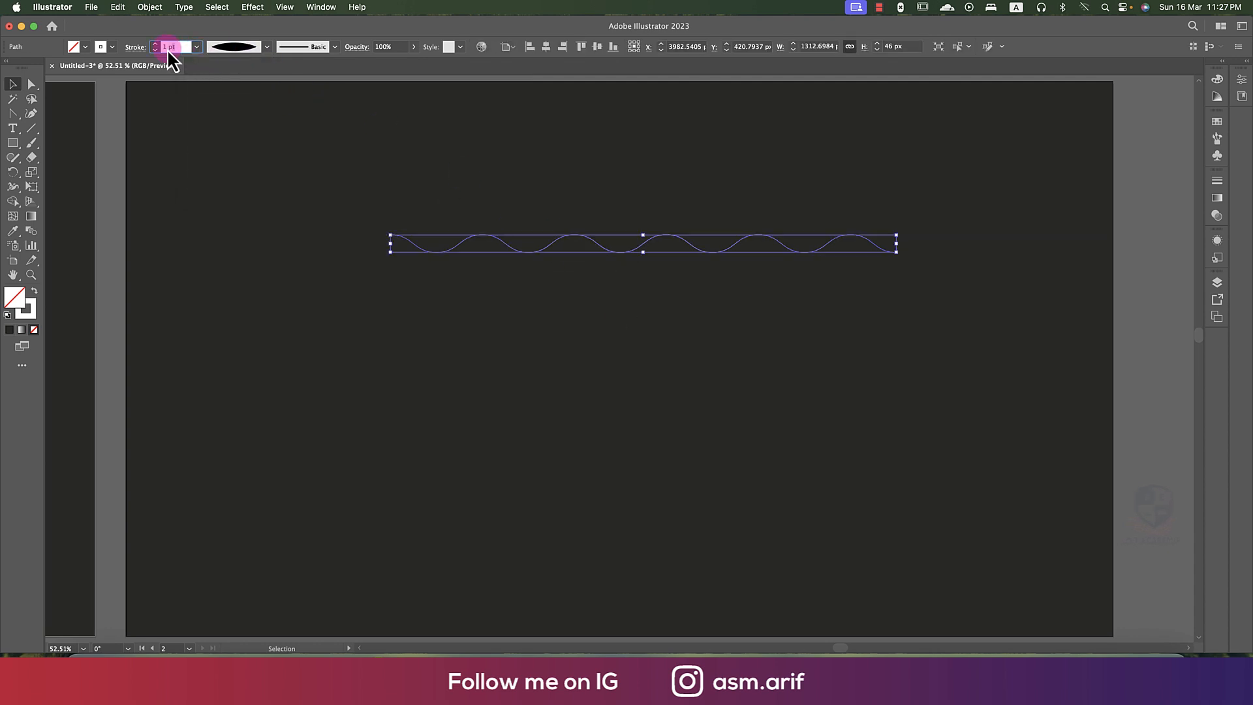
{"action": "type", "text": "5"}
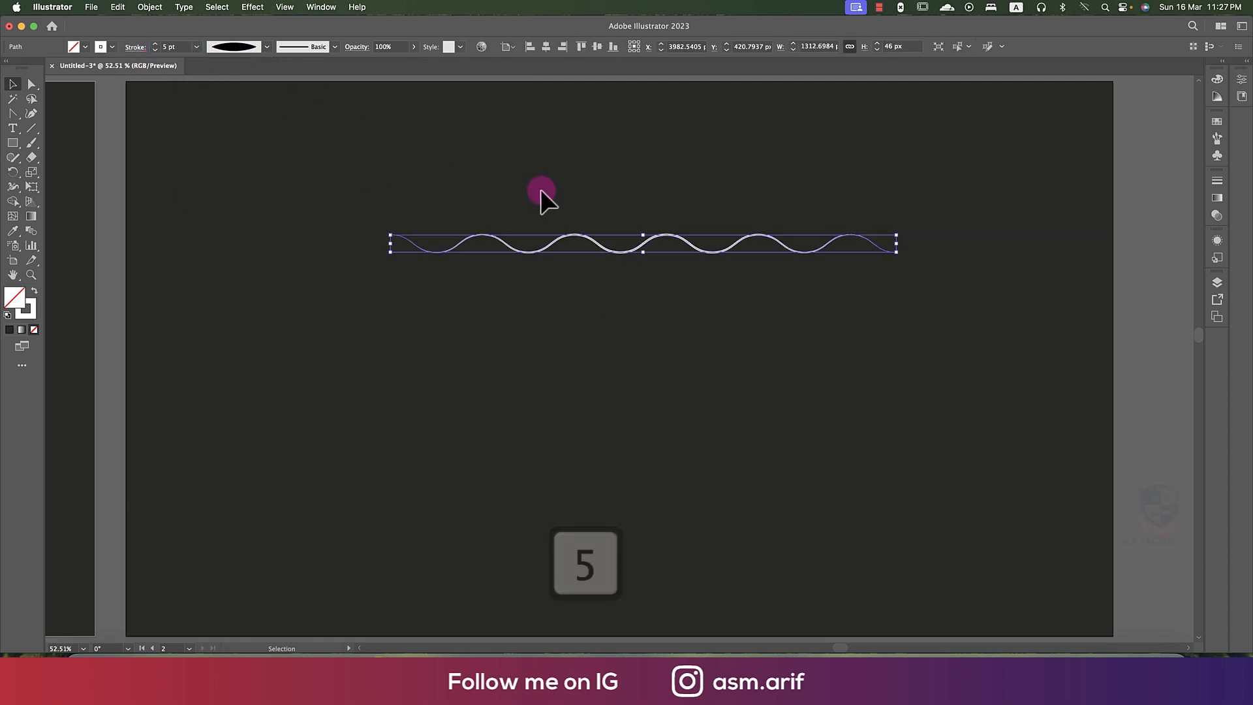
- Duplicate the tapered wavy line 23 px downward and repeat the copy to build a stack of about 17 lines
{"action": "left_click", "coordinate": [613, 256]}
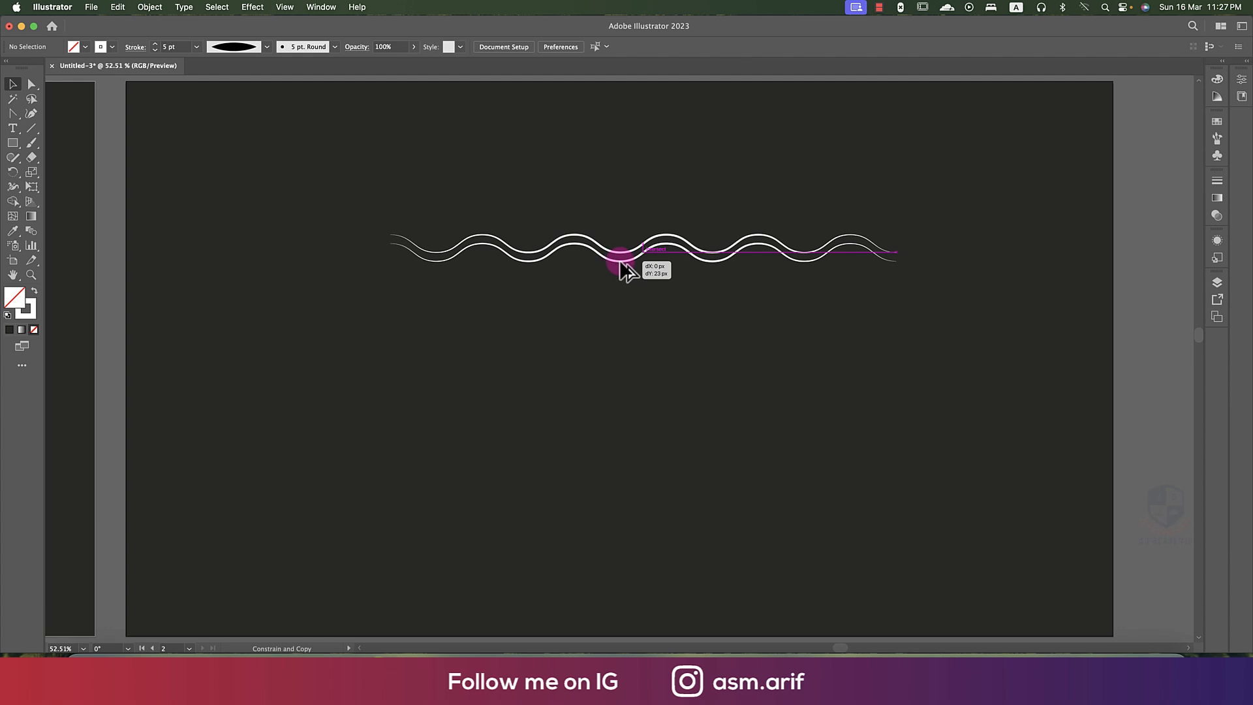
{"action": "left_click_drag", "start_coordinate": [621, 263], "coordinate": [621, 264]}
{"action": "key", "text": "super+d"}
{"action": "key", "text": "super+d"}
{"action": "key", "text": "super+d"}
{"action": "key", "text": "super+d"}
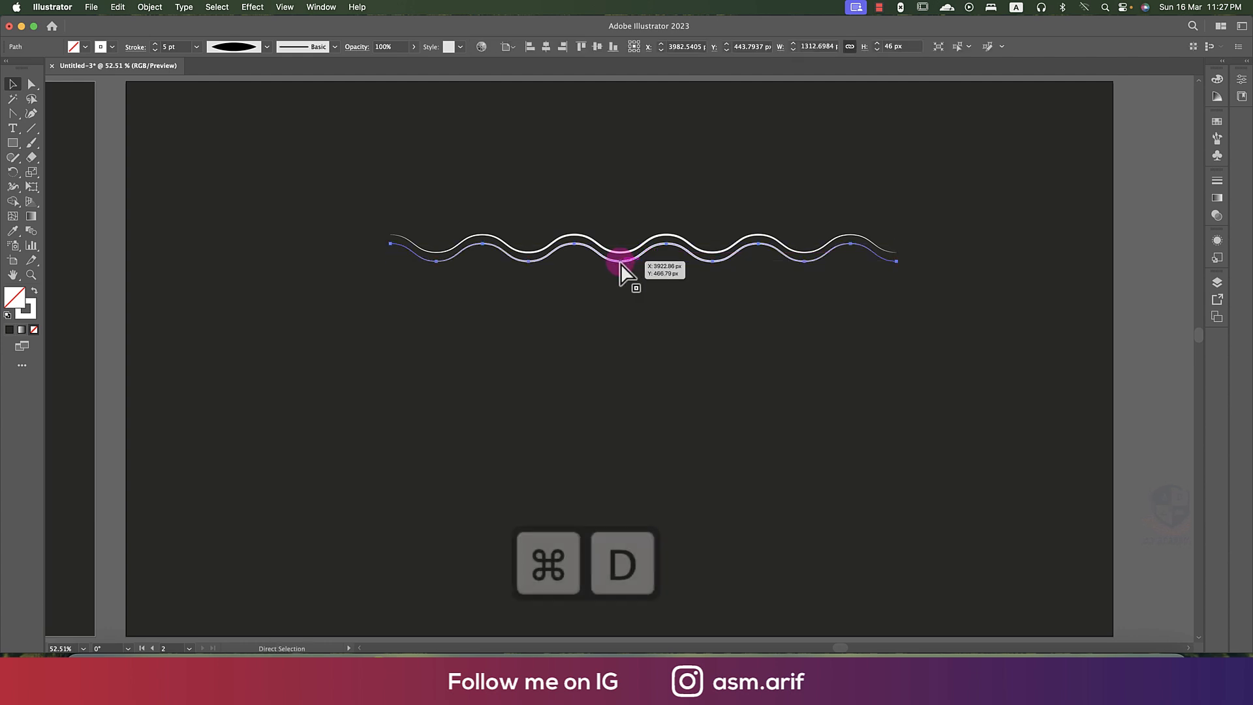
{"action": "key", "text": "super+d"}
{"action": "key", "text": "super+d"}
{"action": "key", "text": "super+d"}
{"action": "key", "text": "super+d"}
{"action": "key", "text": "super+d"}
{"action": "key", "text": "super+d"}
{"action": "key", "text": "super+d"}
{"action": "key", "text": "super+d"}
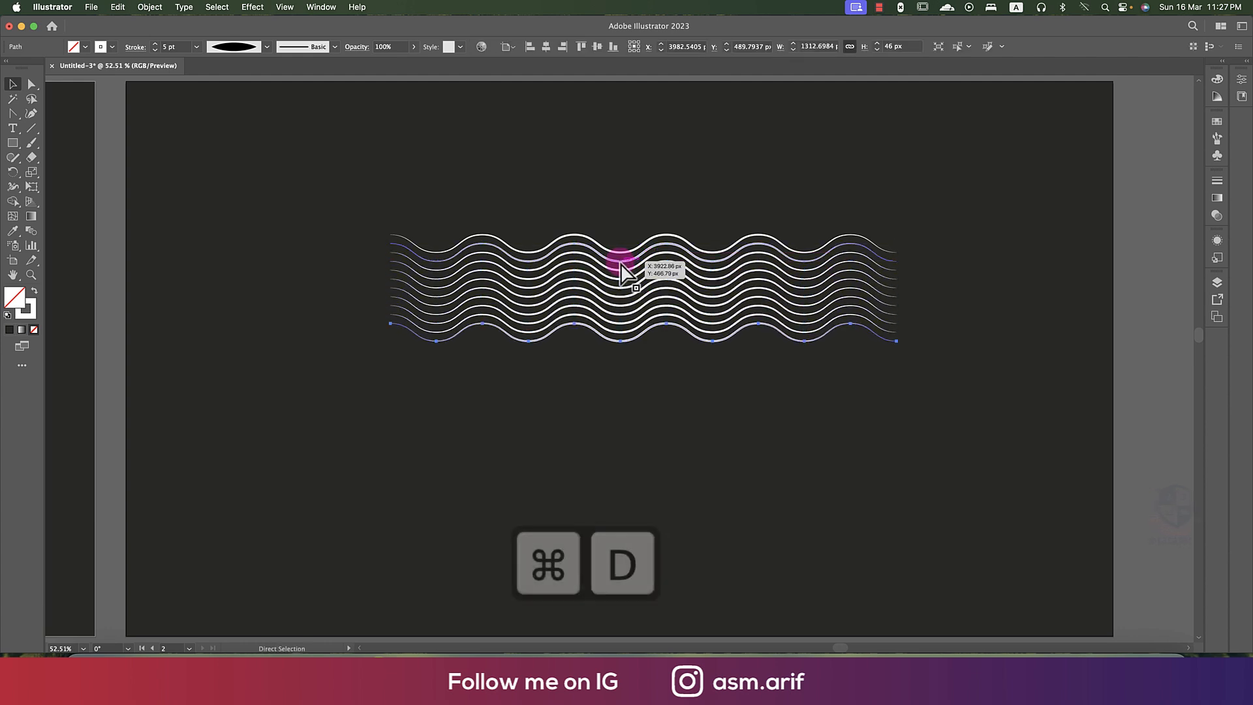
{"action": "left_click", "coordinate": [272, 230]}
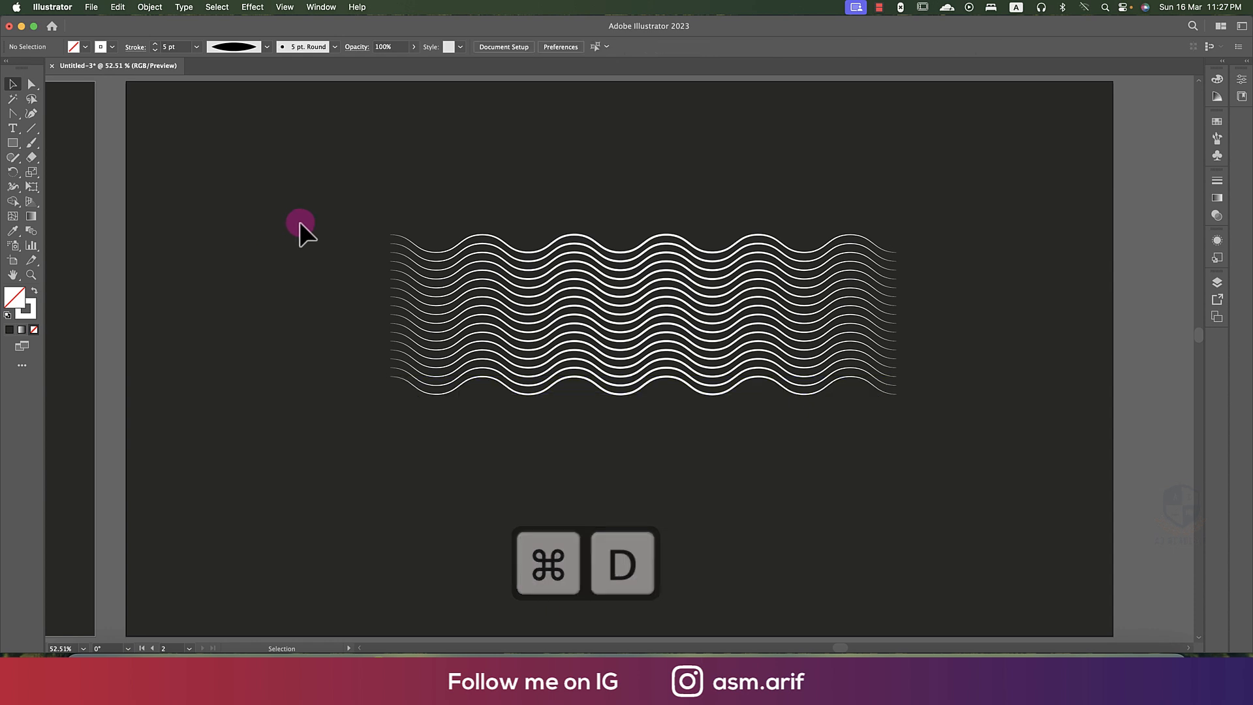
- Place white Poppins Black "Lorem ipsum" placeholder text, enlarge it to about 145 pt and position it over the top of the wavy lines
{"action": "left_click", "coordinate": [13, 129]}
{"action": "left_click", "coordinate": [534, 178]}
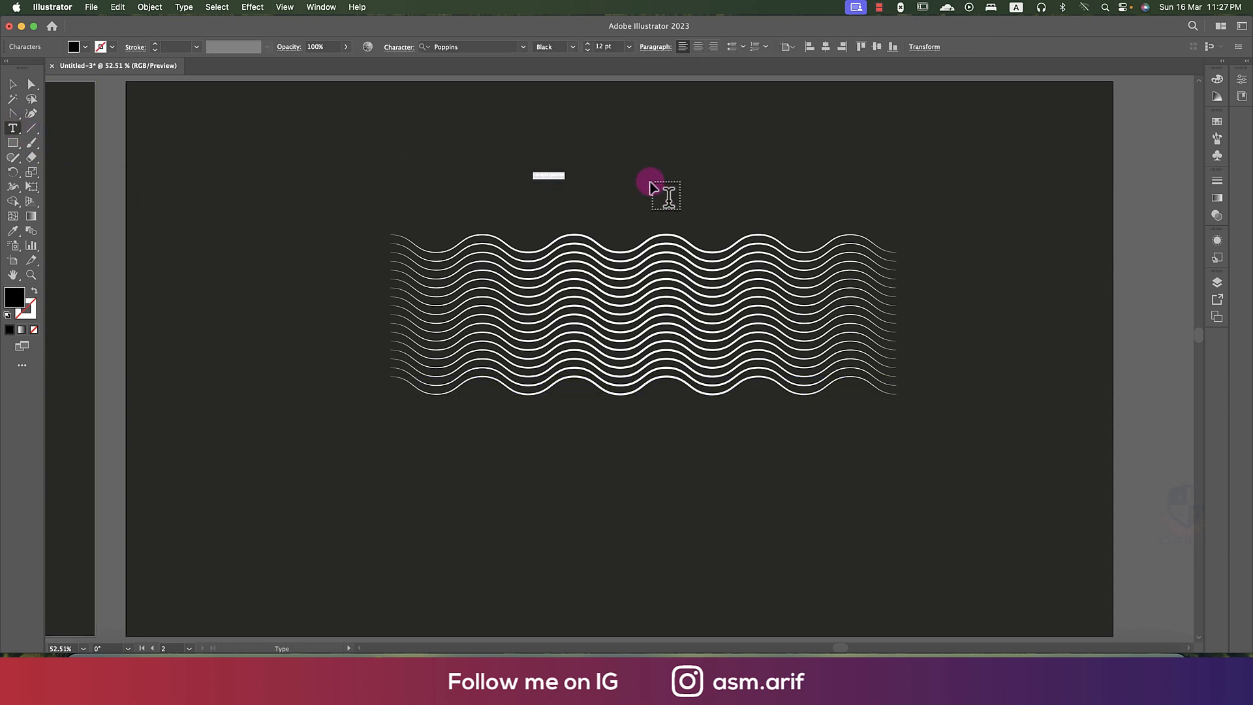
{"action": "left_click", "coordinate": [85, 47]}
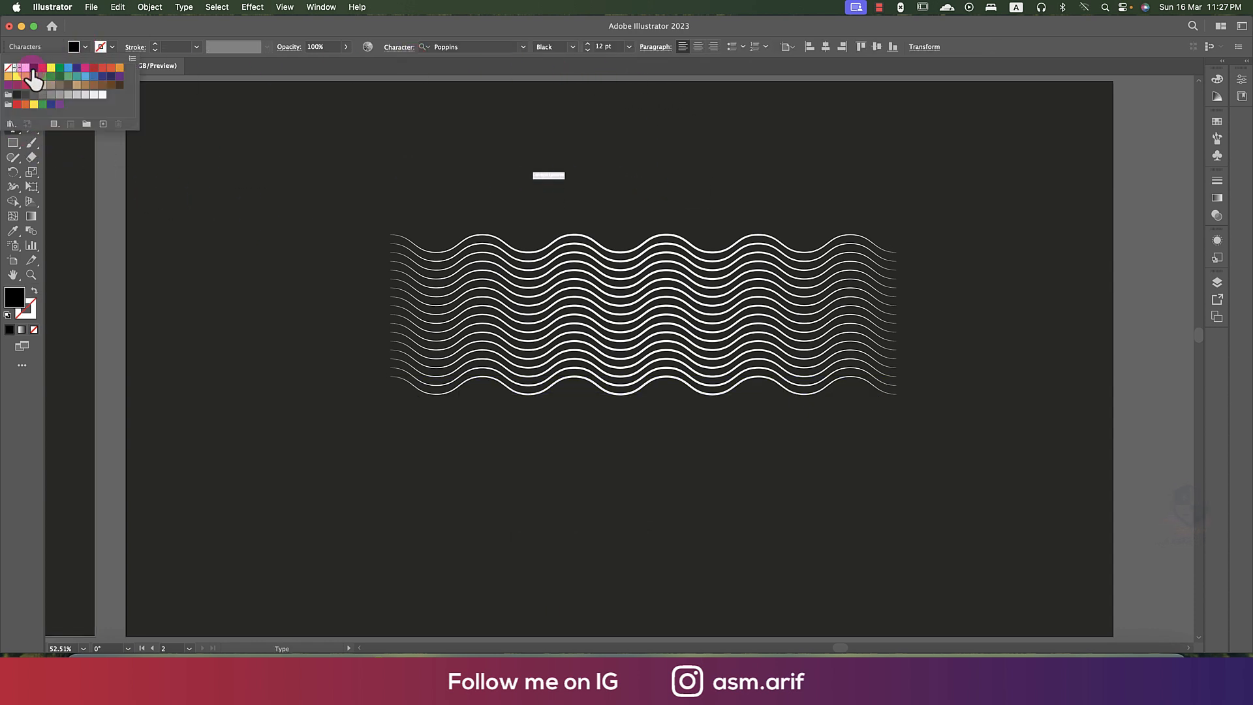
{"action": "left_click", "coordinate": [45, 60]}
{"action": "left_click", "coordinate": [64, 58]}
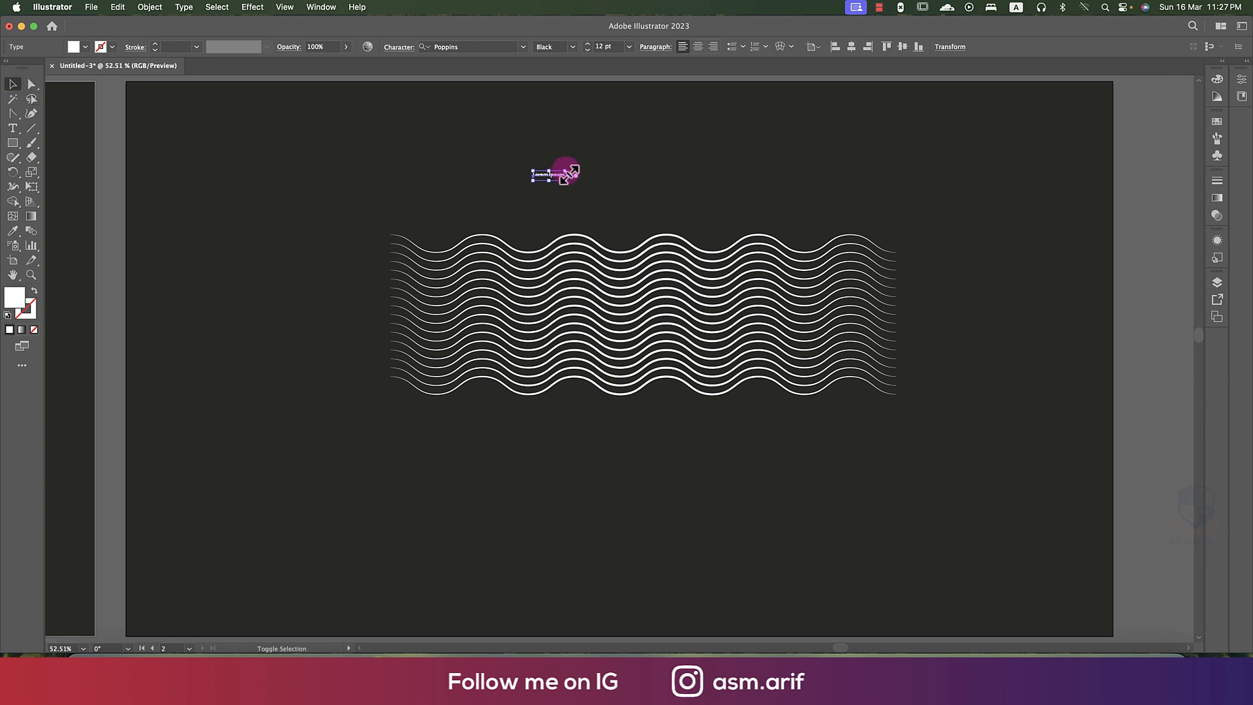
{"action": "left_click_drag", "start_coordinate": [565, 182], "coordinate": [913, 295]}
{"action": "left_click_drag", "start_coordinate": [797, 207], "coordinate": [739, 199]}
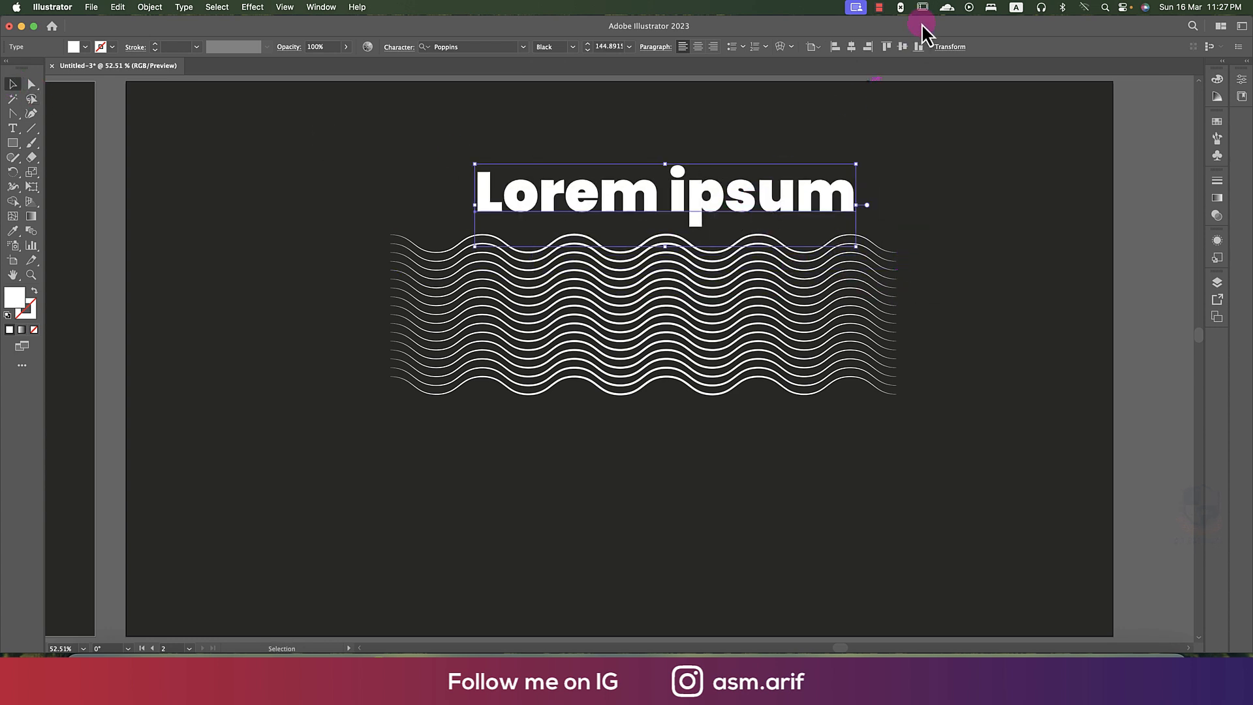
- Replace the "Lorem ipsum" placeholder with the Bangla word "বাংলাদেশ" using the Avro Keyboard input source
{"action": "left_click", "coordinate": [1019, 12]}
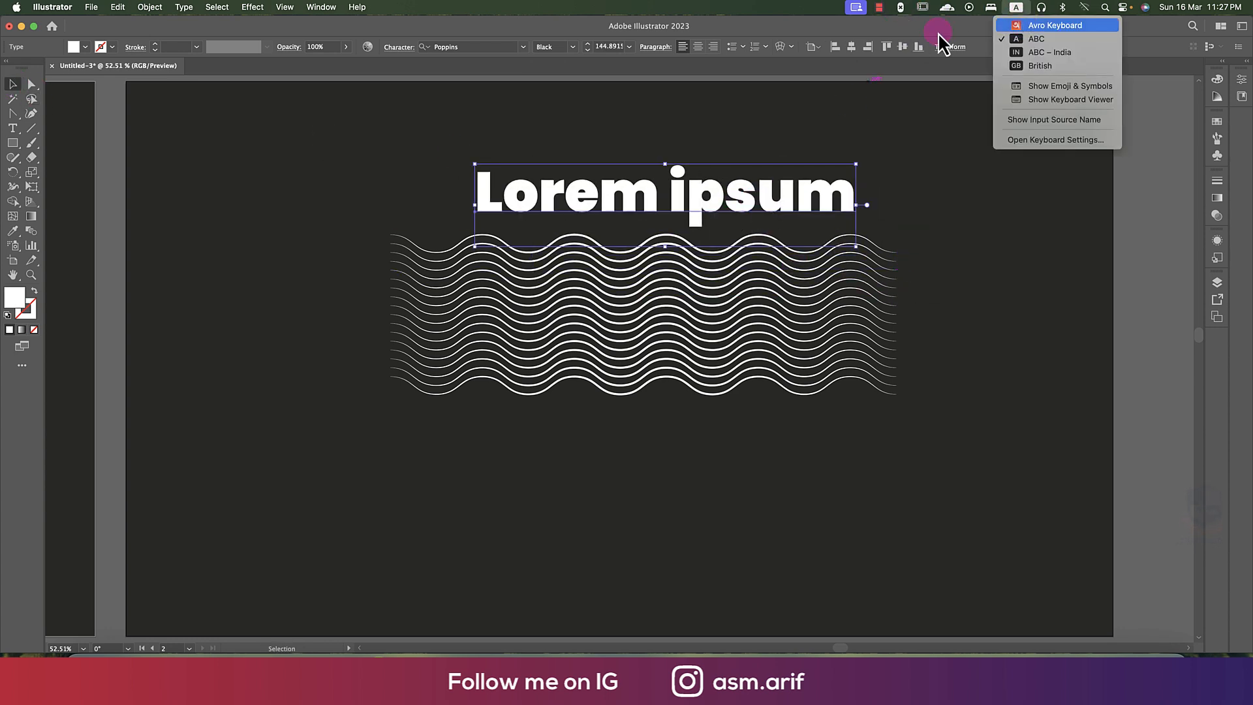
{"action": "double_click", "coordinate": [705, 195]}
{"action": "key", "text": "super+a"}
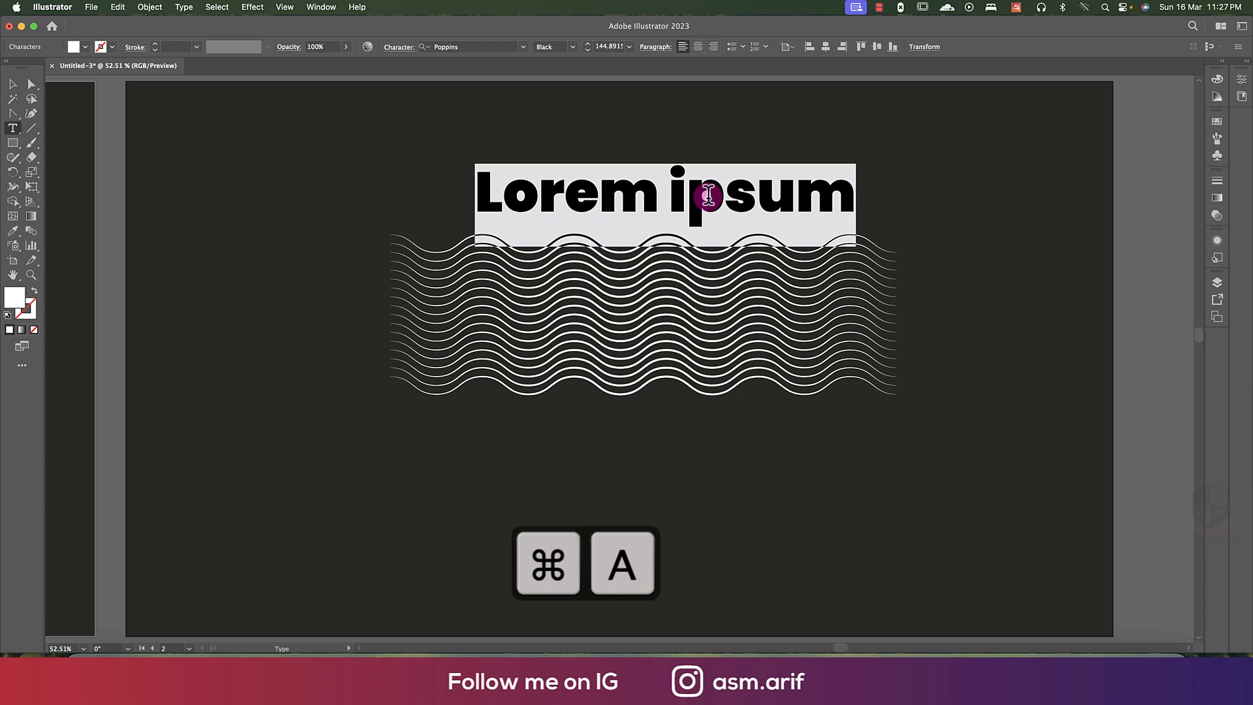
{"action": "type", "text": "BANGLA"}
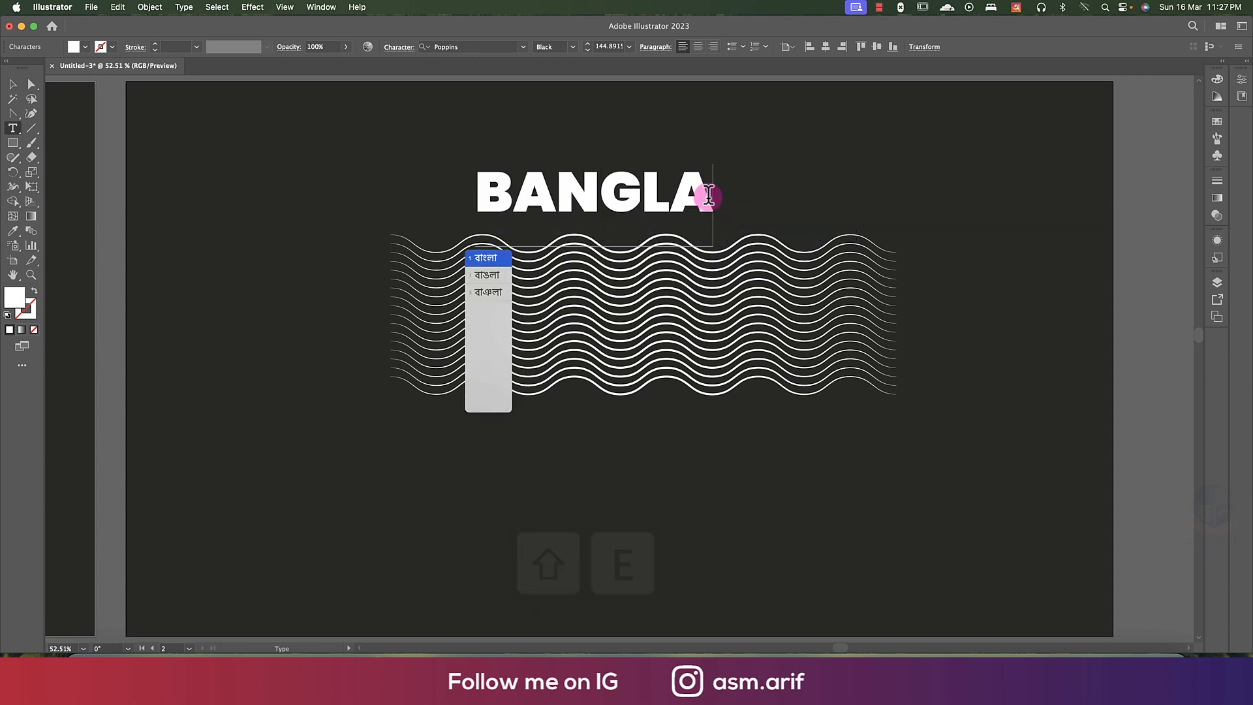
{"action": "type", "text": "DESH"}
{"action": "key", "text": "space"}
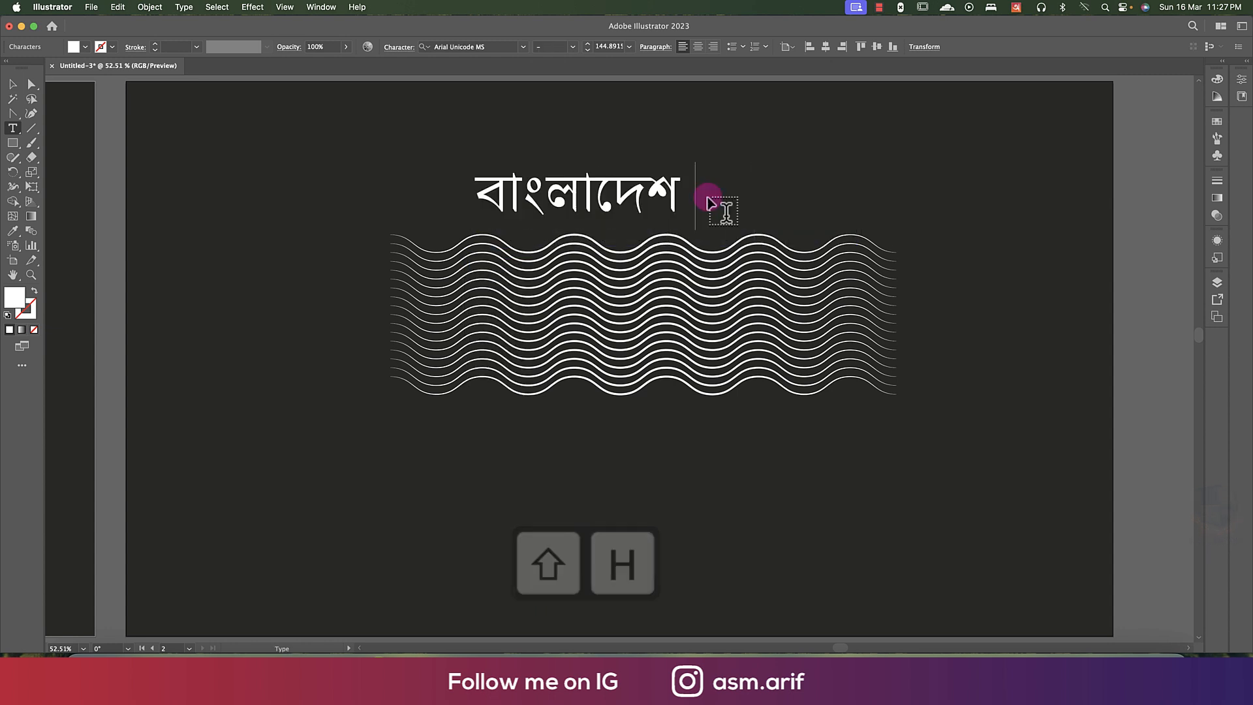
{"action": "left_click", "coordinate": [14, 85]}
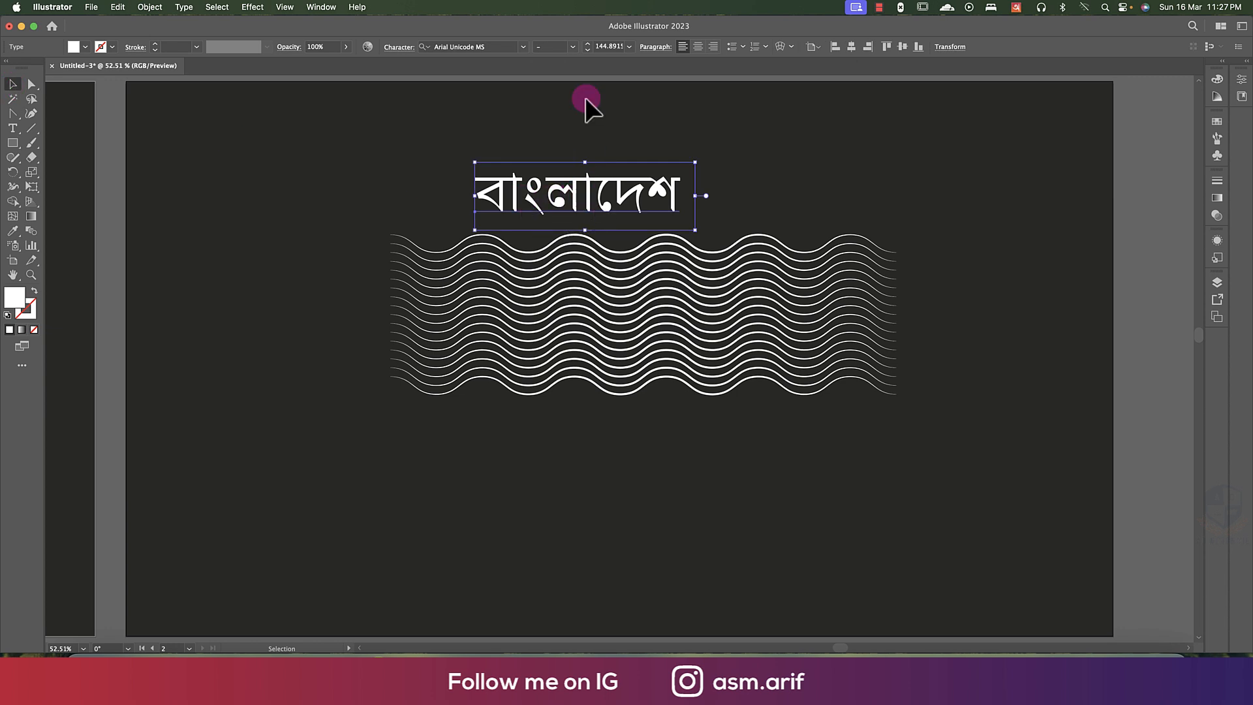
- Restore the ABC keyboard input, set the Bangla word in Hind Siliguri Bold and enlarge it to about 270 pt over the wavy lines
{"action": "left_click", "coordinate": [1013, 15]}
{"action": "left_click", "coordinate": [1024, 41]}
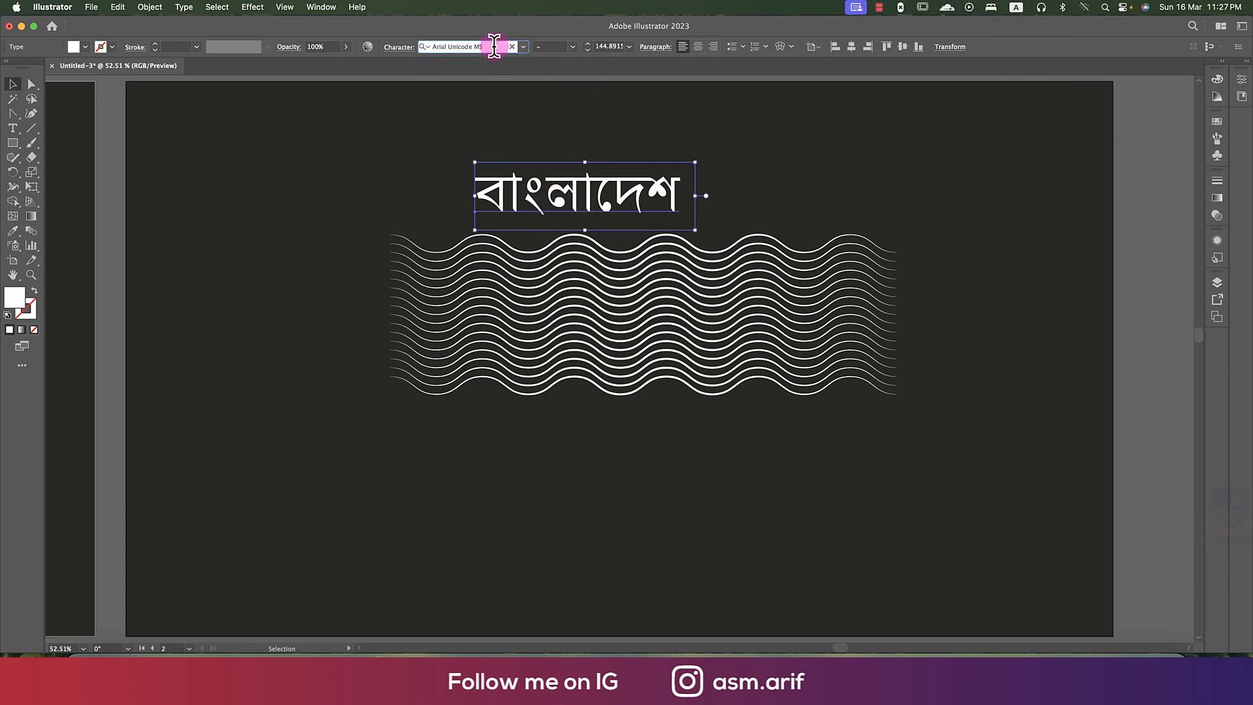
{"action": "type", "text": "Hind"}
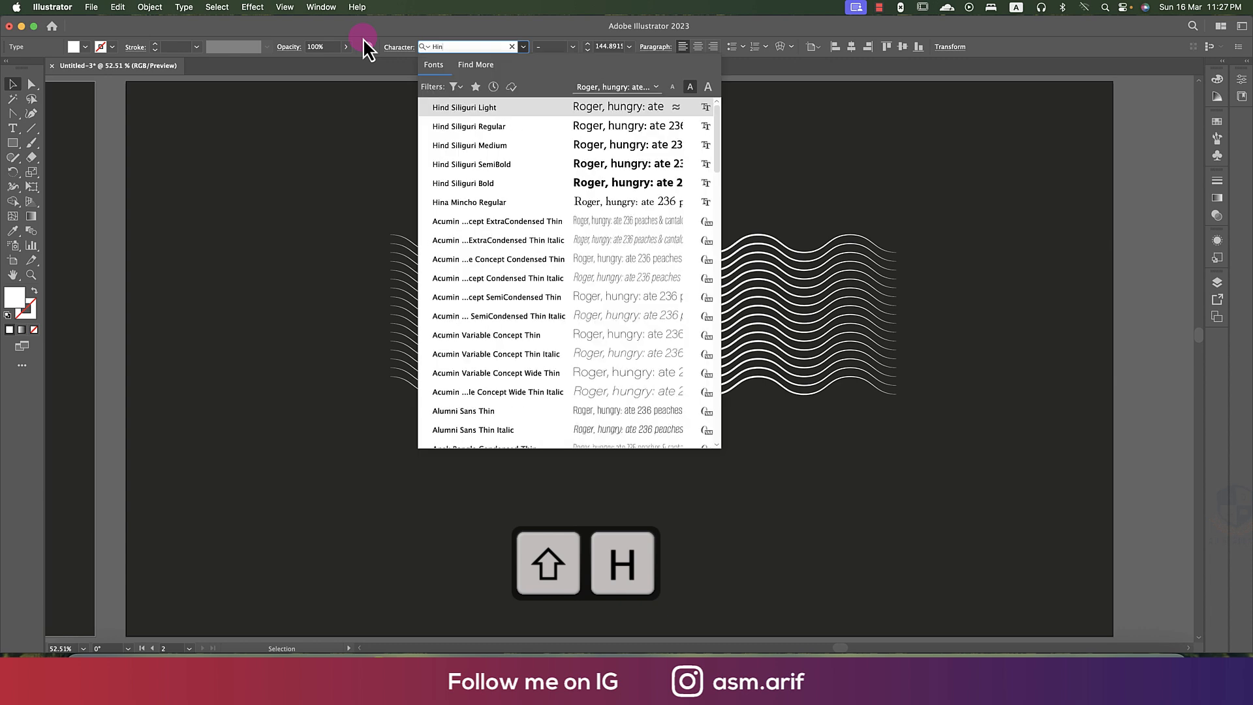
{"action": "left_click", "coordinate": [556, 183]}
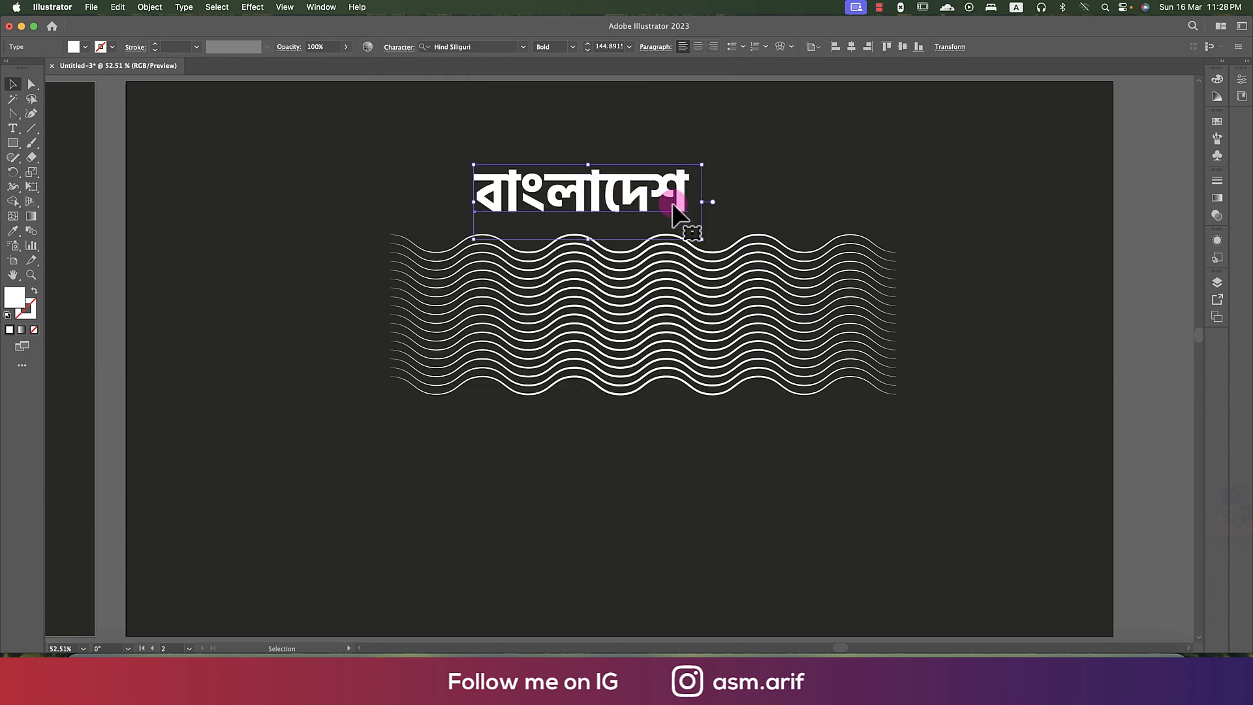
{"action": "left_click_drag", "start_coordinate": [705, 205], "coordinate": [796, 303]}
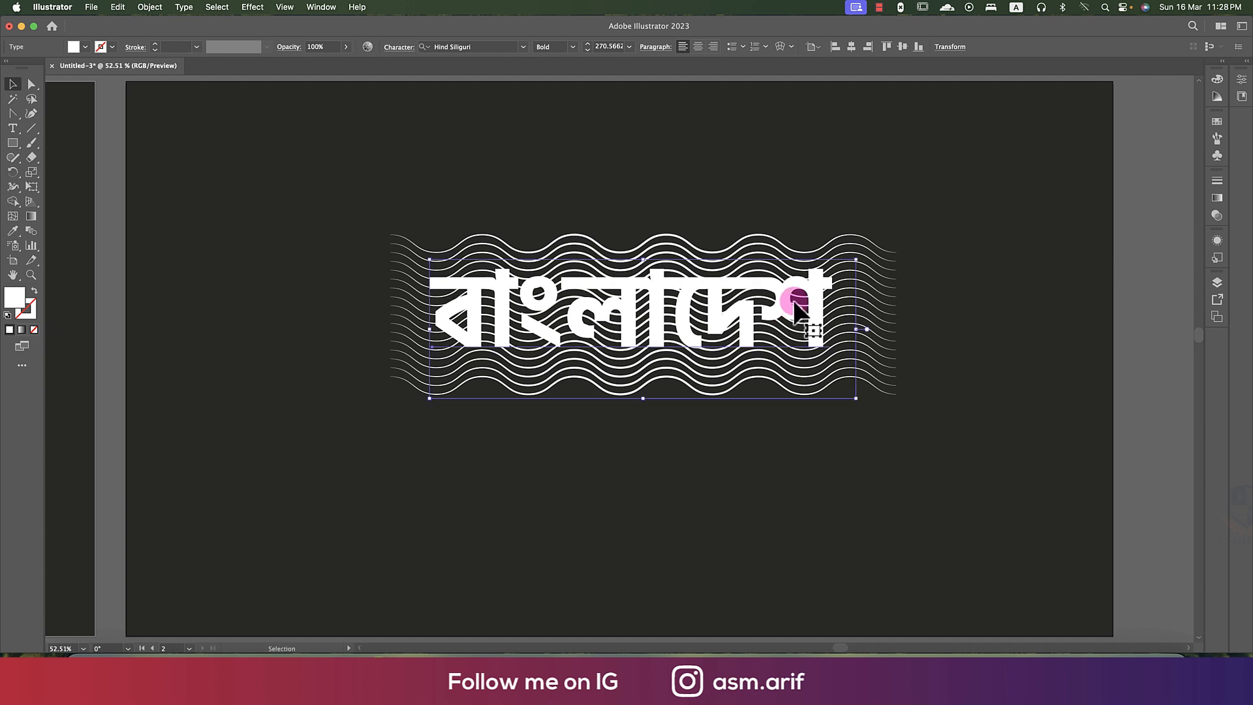
- Convert the Bangla word to outlines and make its letters one compound path
{"action": "right_click", "coordinate": [791, 301]}
{"action": "left_click", "coordinate": [828, 450]}
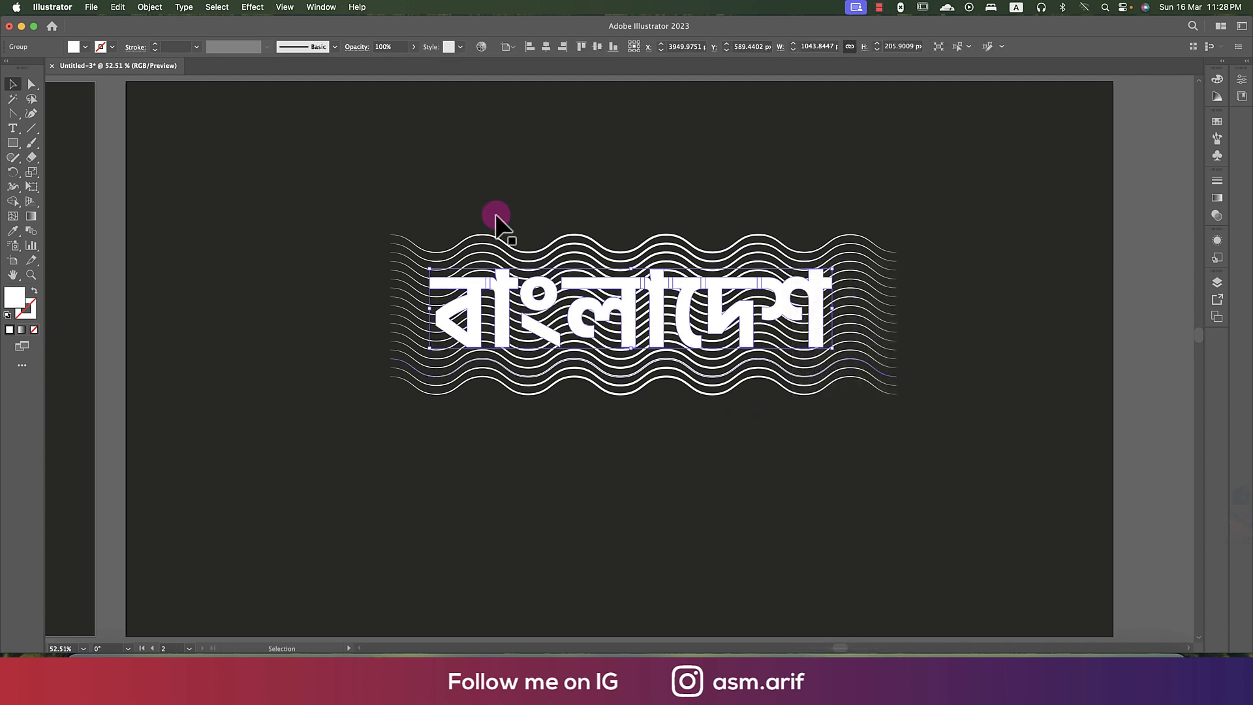
{"action": "left_click", "coordinate": [150, 8]}
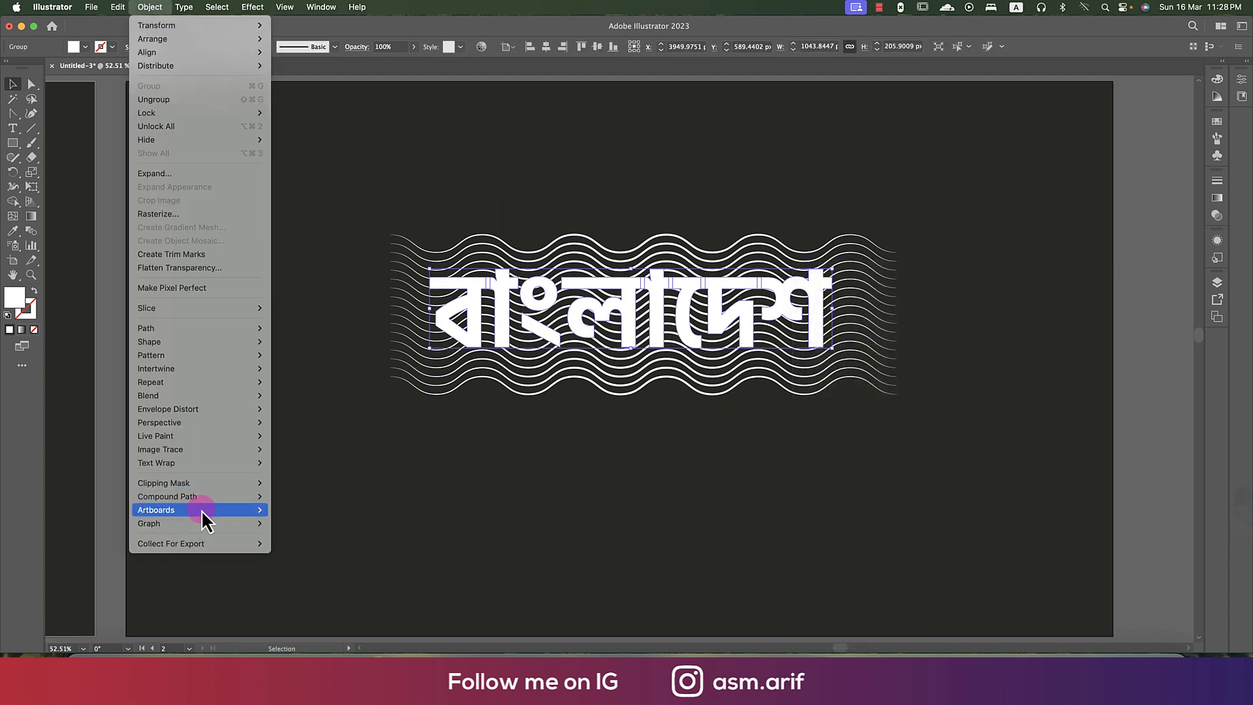
{"action": "mouse_move", "coordinate": [203, 499]}
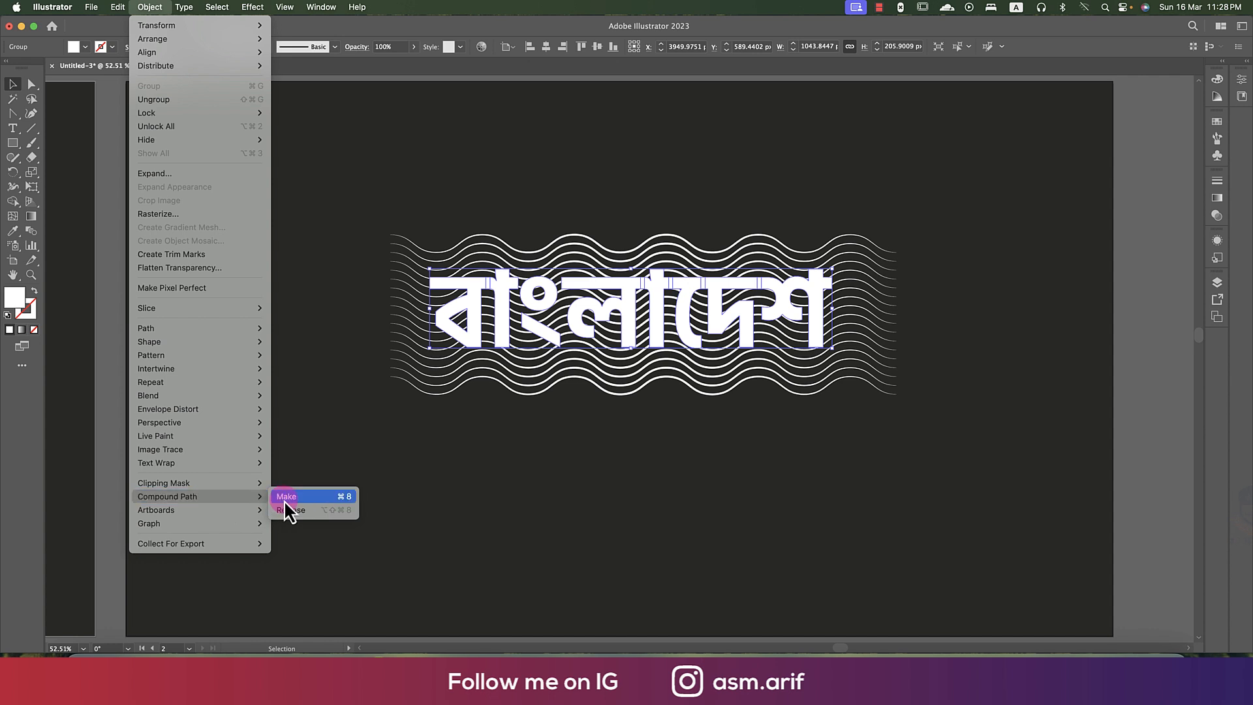
{"action": "left_click", "coordinate": [285, 497]}
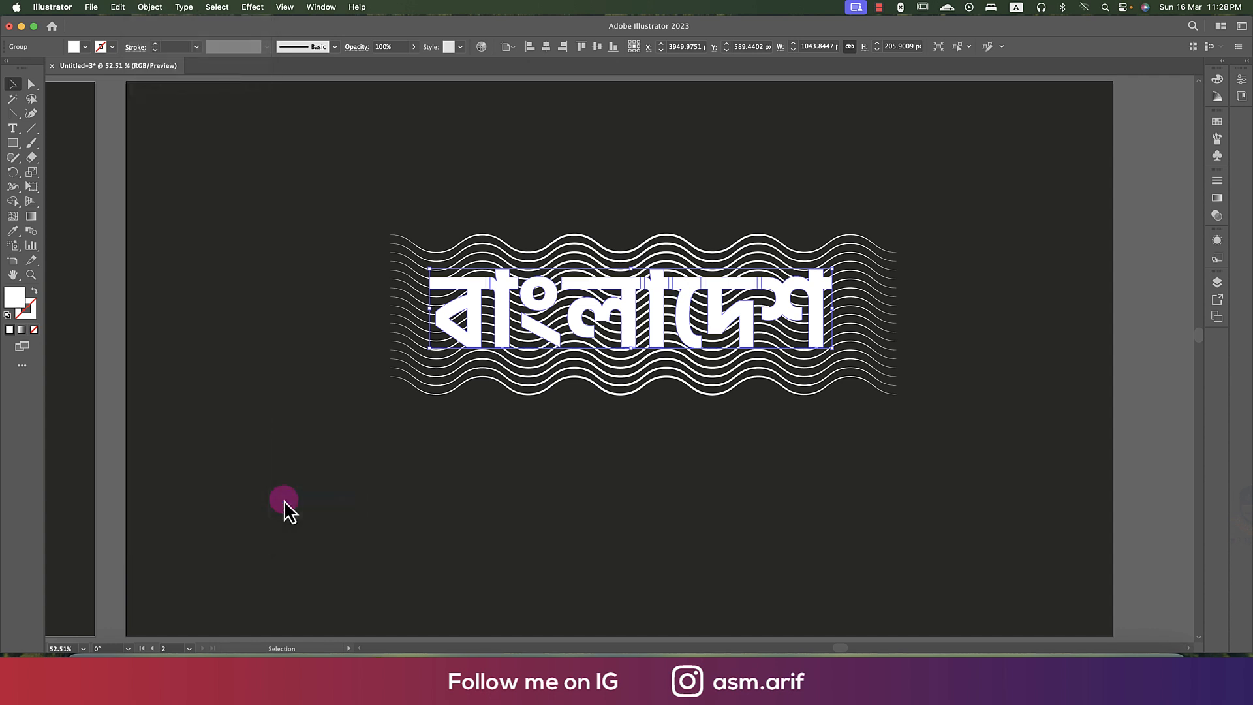
{"action": "left_click", "coordinate": [641, 386]}
{"action": "left_click", "coordinate": [673, 446]}
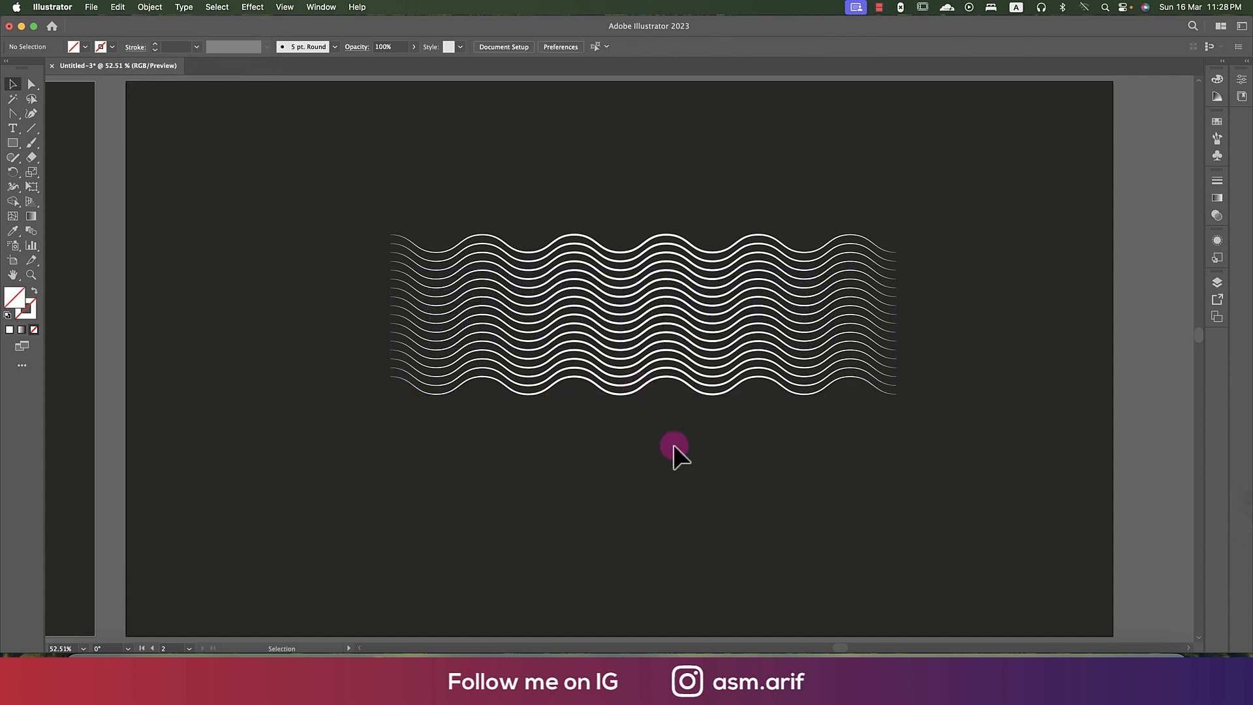
- Clip the whole stack of wavy lines with the Bangla compound path using a clipping mask
{"action": "left_click_drag", "start_coordinate": [690, 187], "coordinate": [718, 506]}
{"action": "key", "text": "ctrl+7"}
{"action": "left_click", "coordinate": [725, 504]}
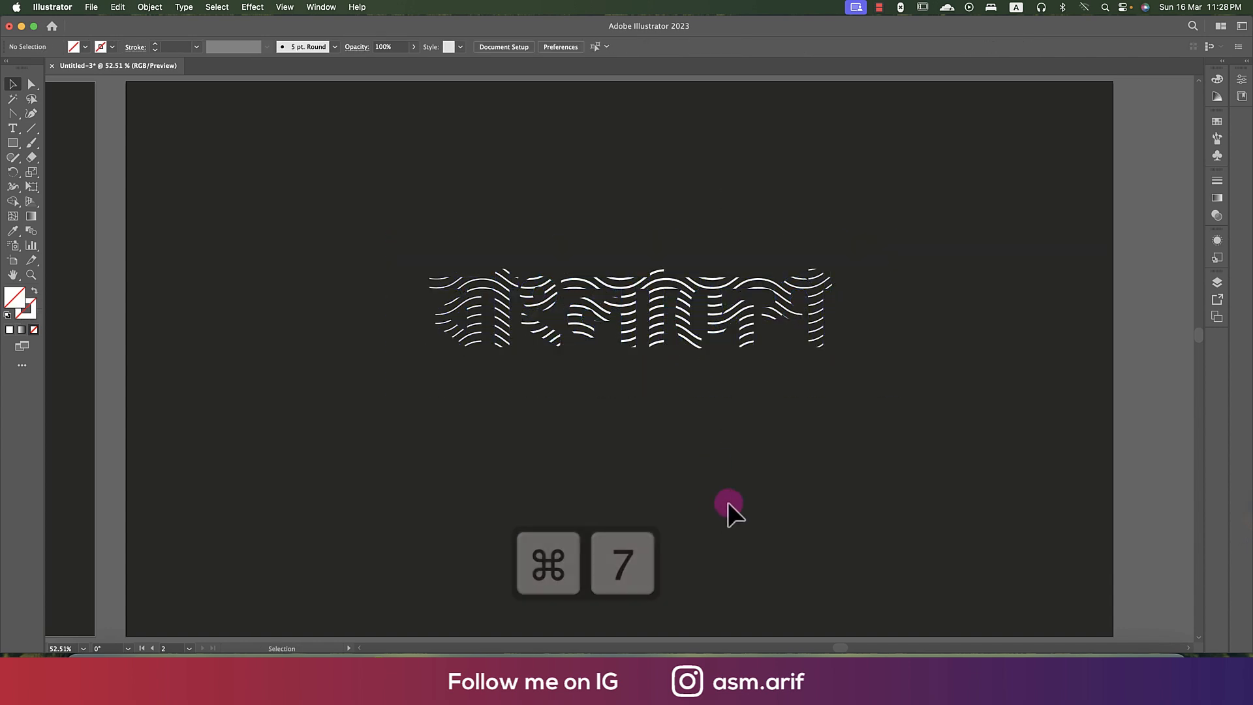
{"action": "key", "text": "ctrl+1"}
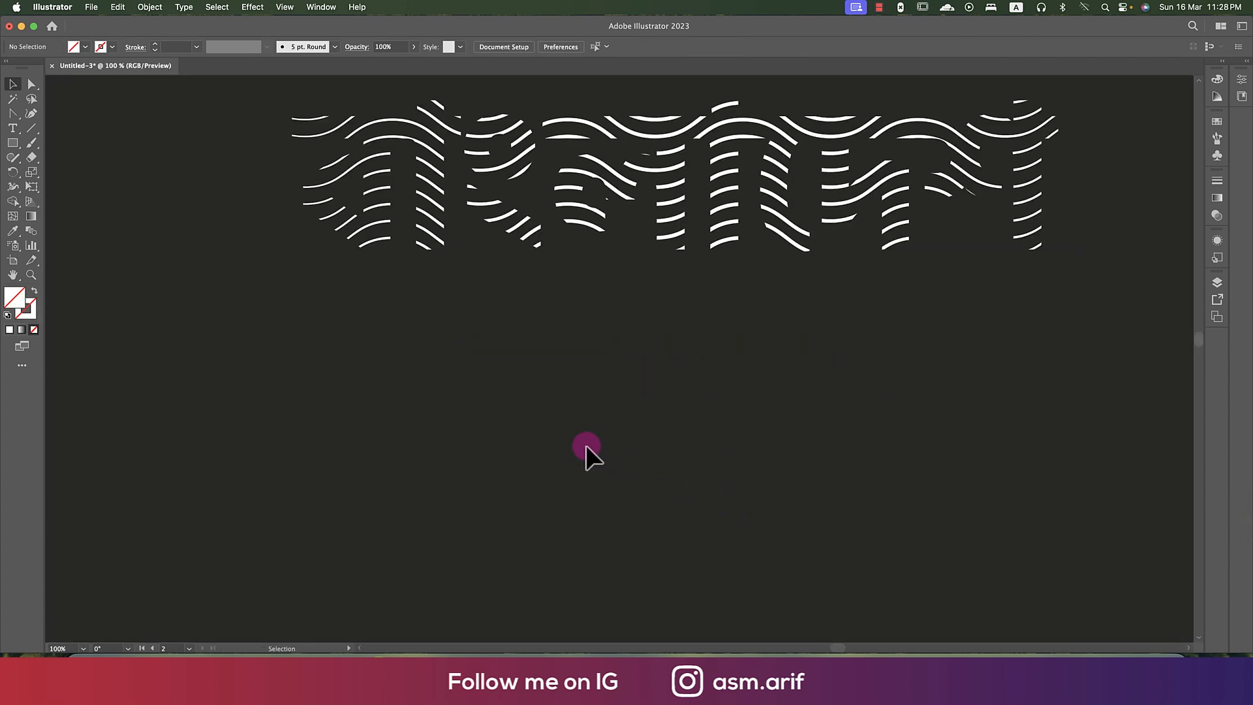
{"action": "key", "text": "ctrl+minus"}
{"action": "key", "text": "ctrl+minus"}
- Isolate the Bangla clip group and scale all its wavy lines down proportionally to about 1156 × 365 px
{"action": "double_click", "coordinate": [656, 254]}
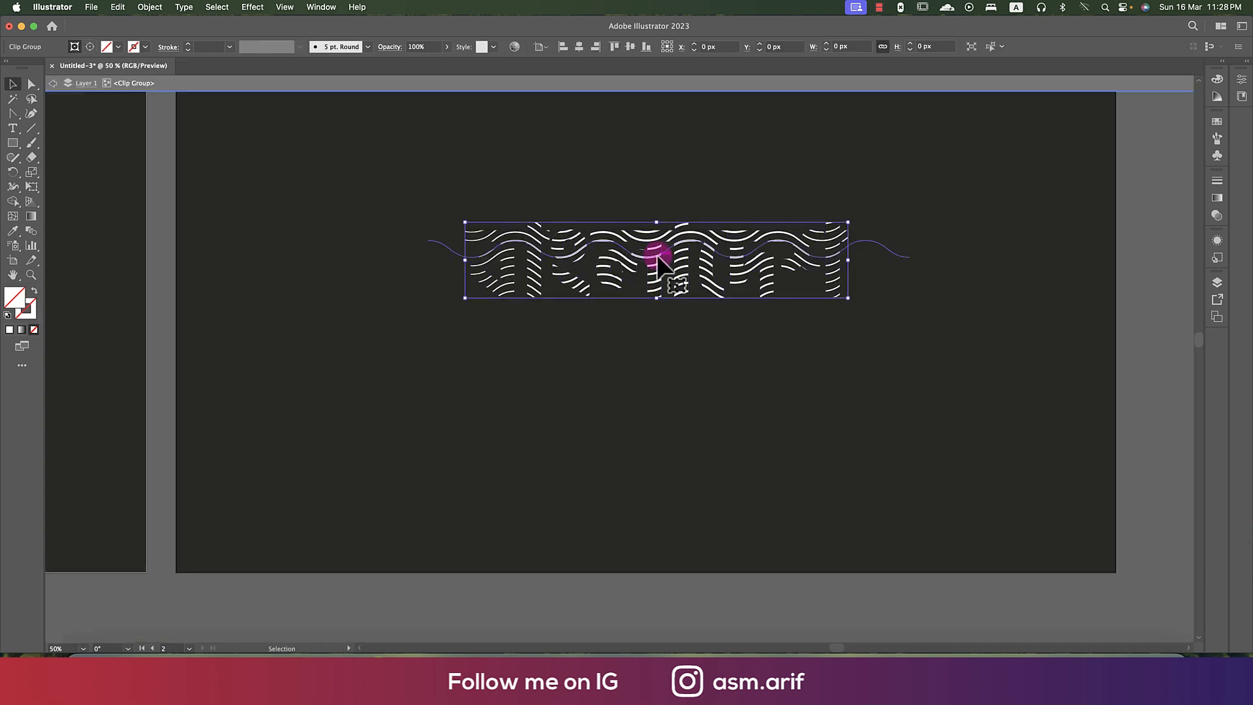
{"action": "left_click", "coordinate": [656, 255]}
{"action": "left_click", "coordinate": [655, 297]}
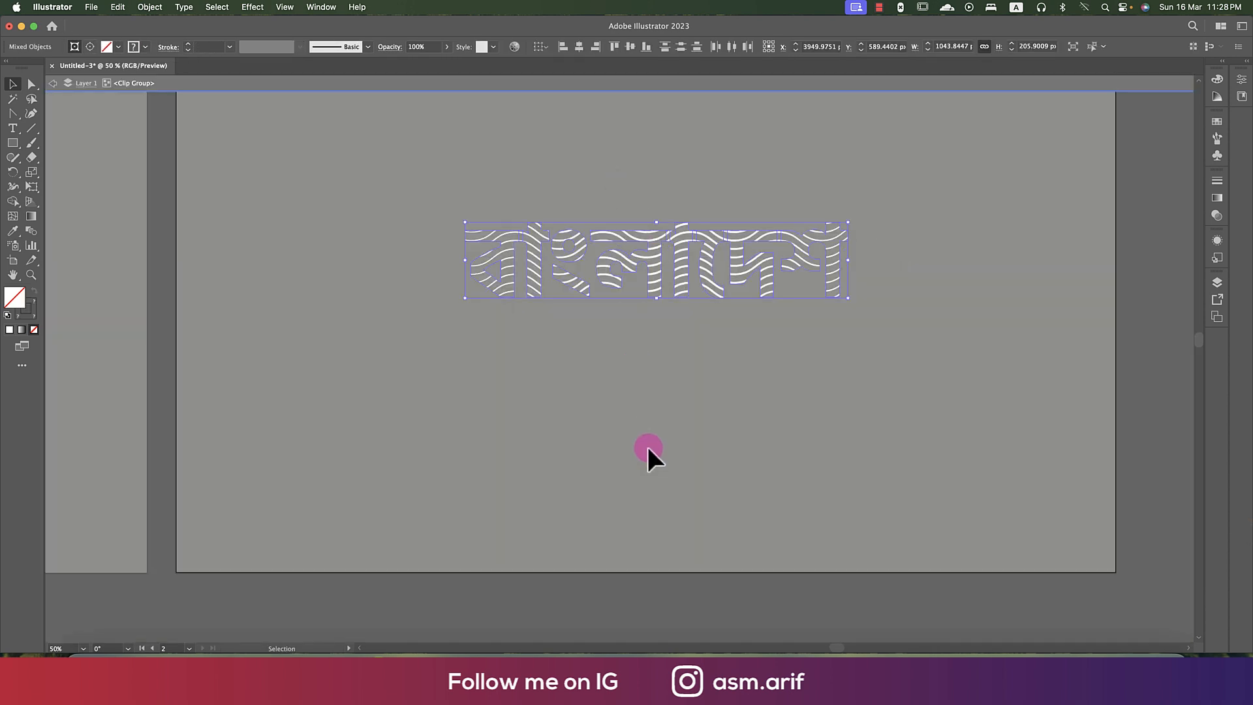
{"action": "left_click", "coordinate": [648, 447]}
{"action": "left_click_drag", "start_coordinate": [872, 171], "coordinate": [899, 409]}
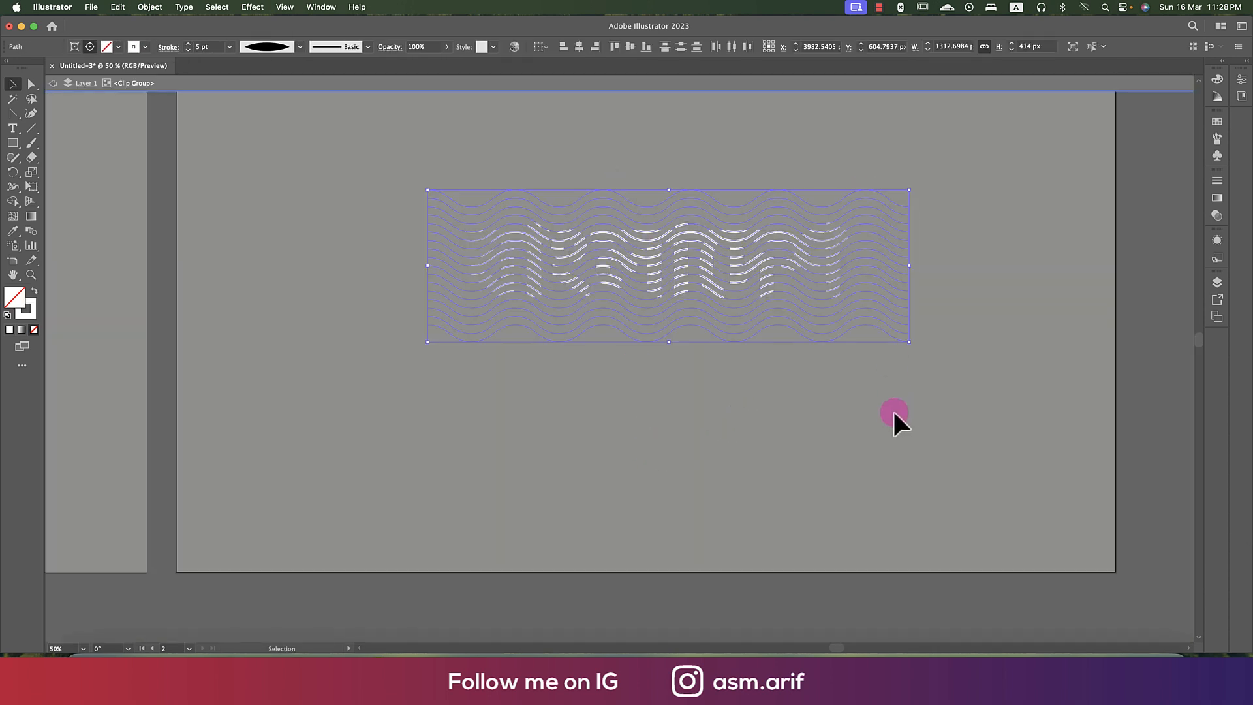
{"action": "left_click_drag", "start_coordinate": [669, 342], "coordinate": [670, 325]}
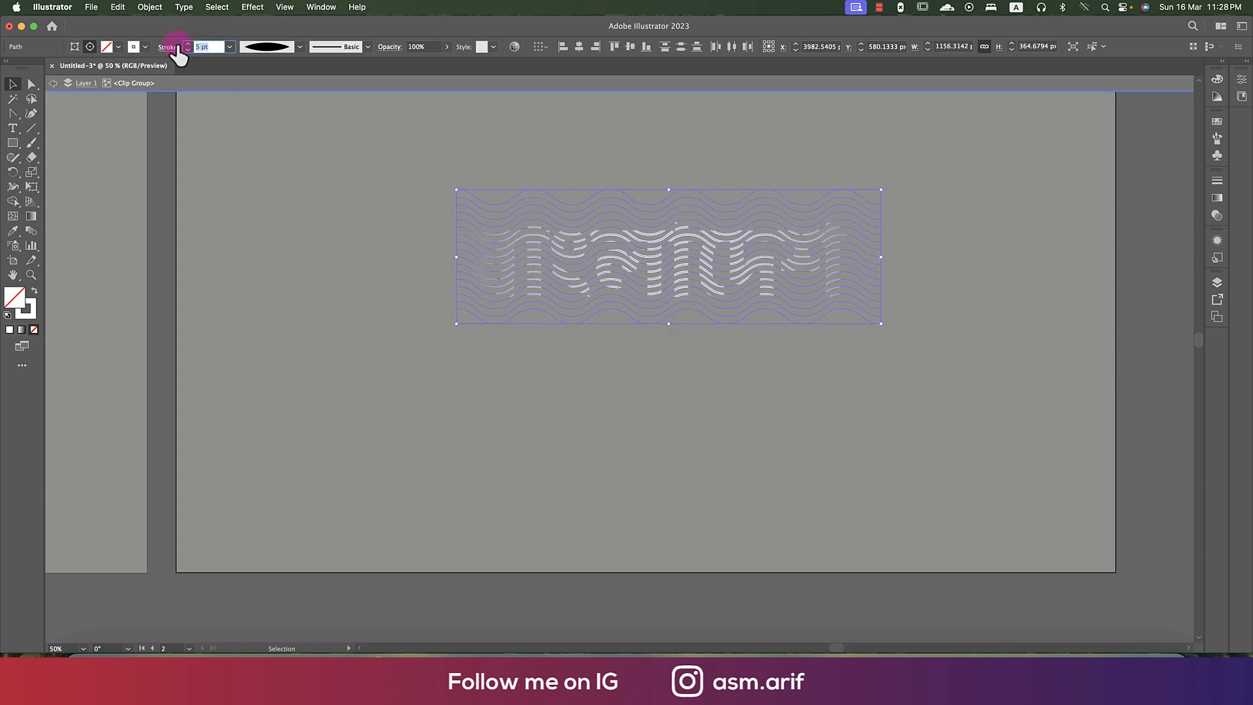
- Set the stroke weight of the clipped wavy lines to 7 pt and leave isolation mode
{"action": "type", "text": "6"}
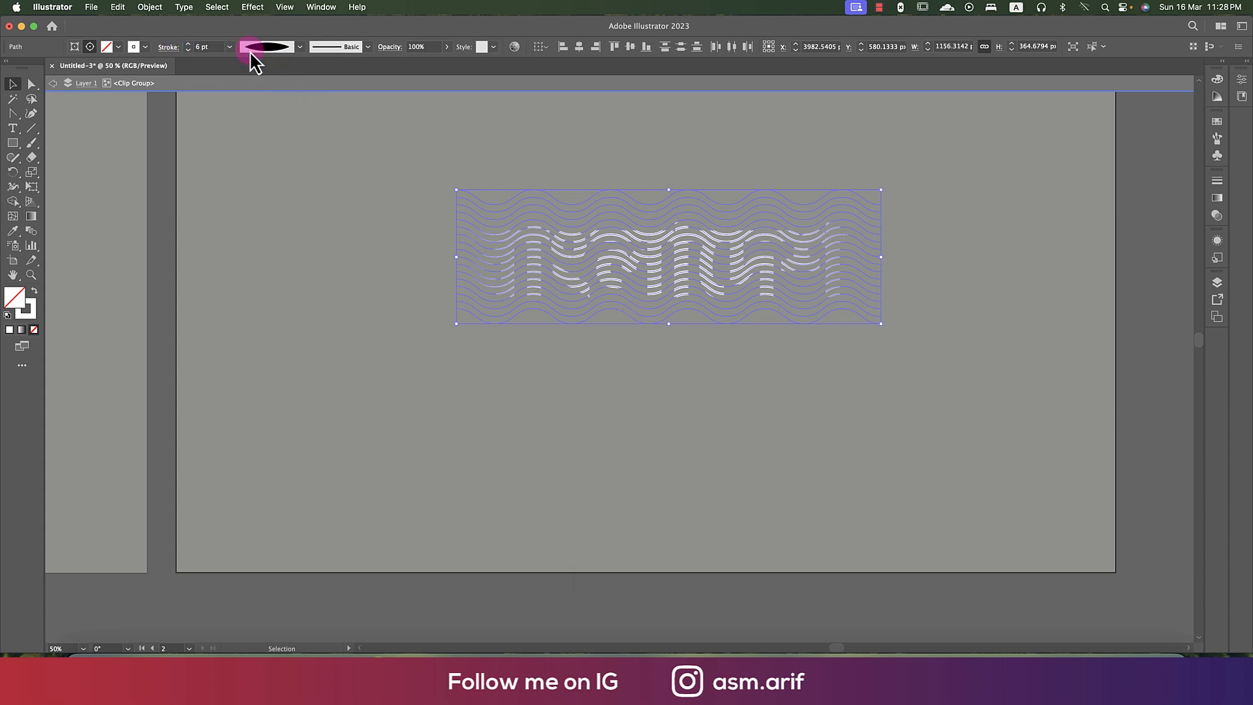
{"action": "left_click", "coordinate": [189, 46]}
{"action": "type", "text": "7"}
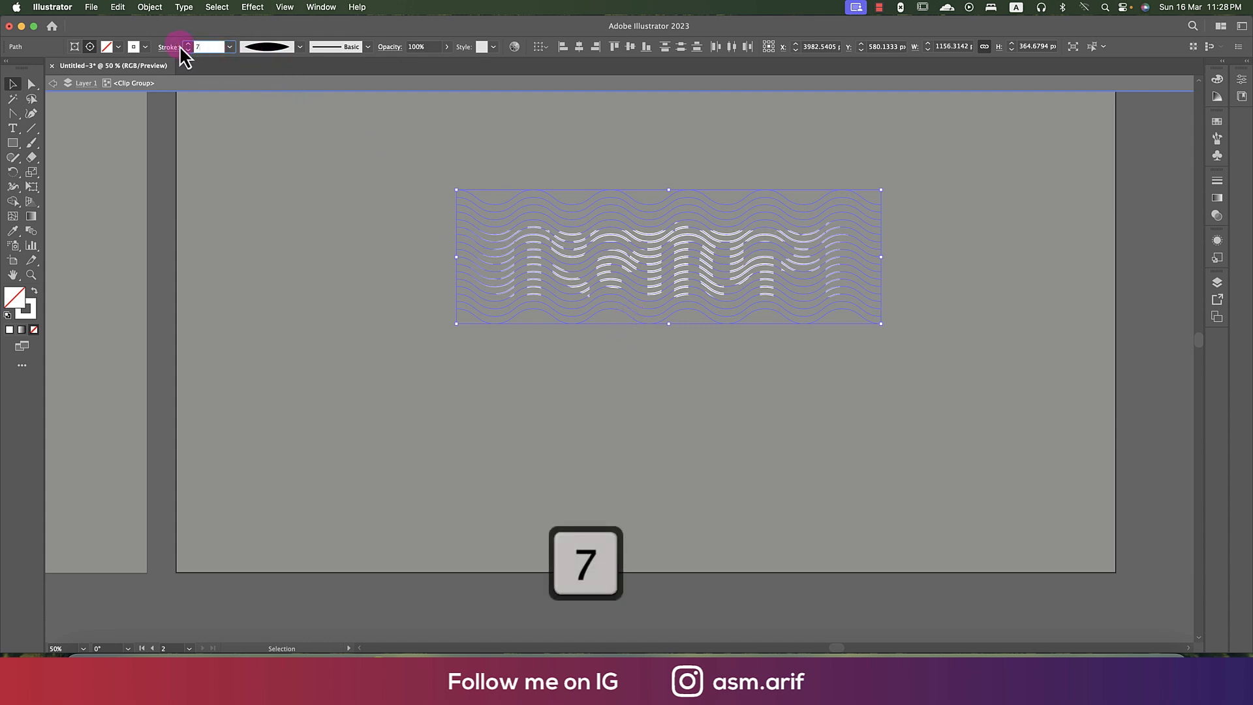
{"action": "left_click", "coordinate": [488, 264]}
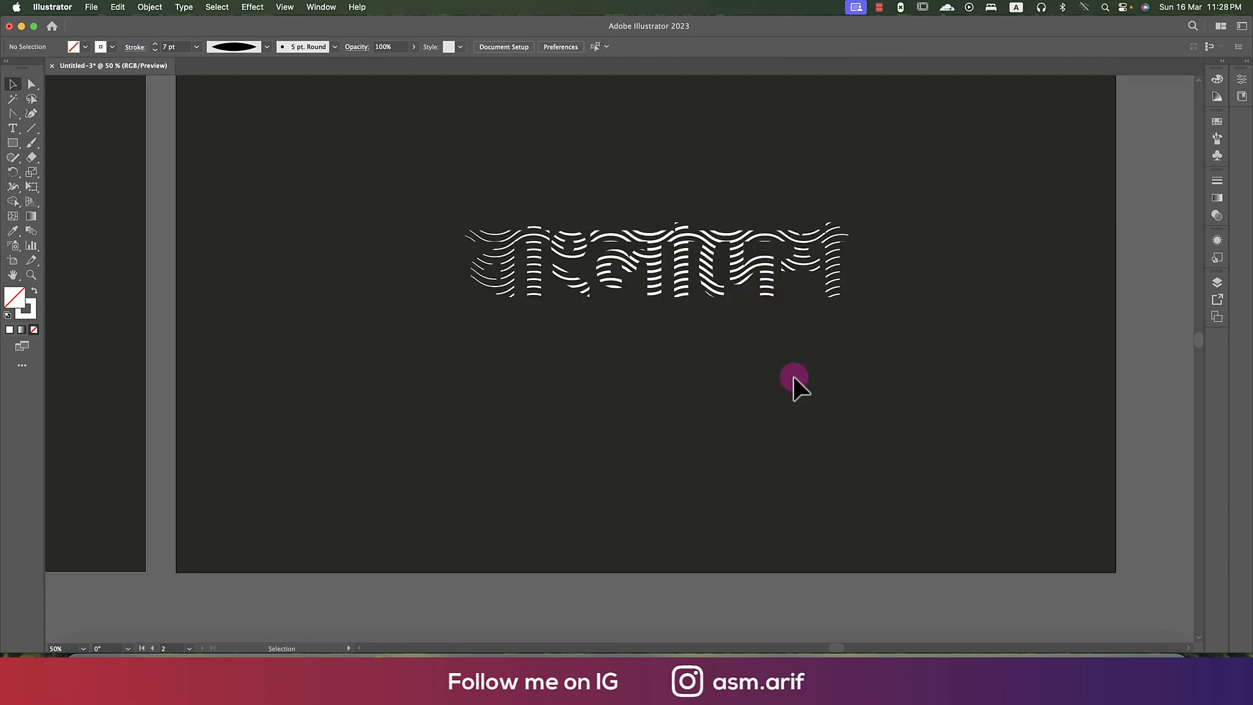
{"action": "double_click", "coordinate": [793, 376]}
- Unlock all locked objects so the second artboard's dark background can be selected
{"action": "scroll", "coordinate": [741, 388], "scroll_direction": "down", "scroll_amount": 1}
{"action": "left_click_drag", "start_coordinate": [741, 385], "coordinate": [643, 372]}
{"action": "left_click", "coordinate": [640, 310]}
{"action": "left_click", "coordinate": [702, 406]}
{"action": "left_click", "coordinate": [659, 310]}
{"action": "left_click", "coordinate": [804, 435]}
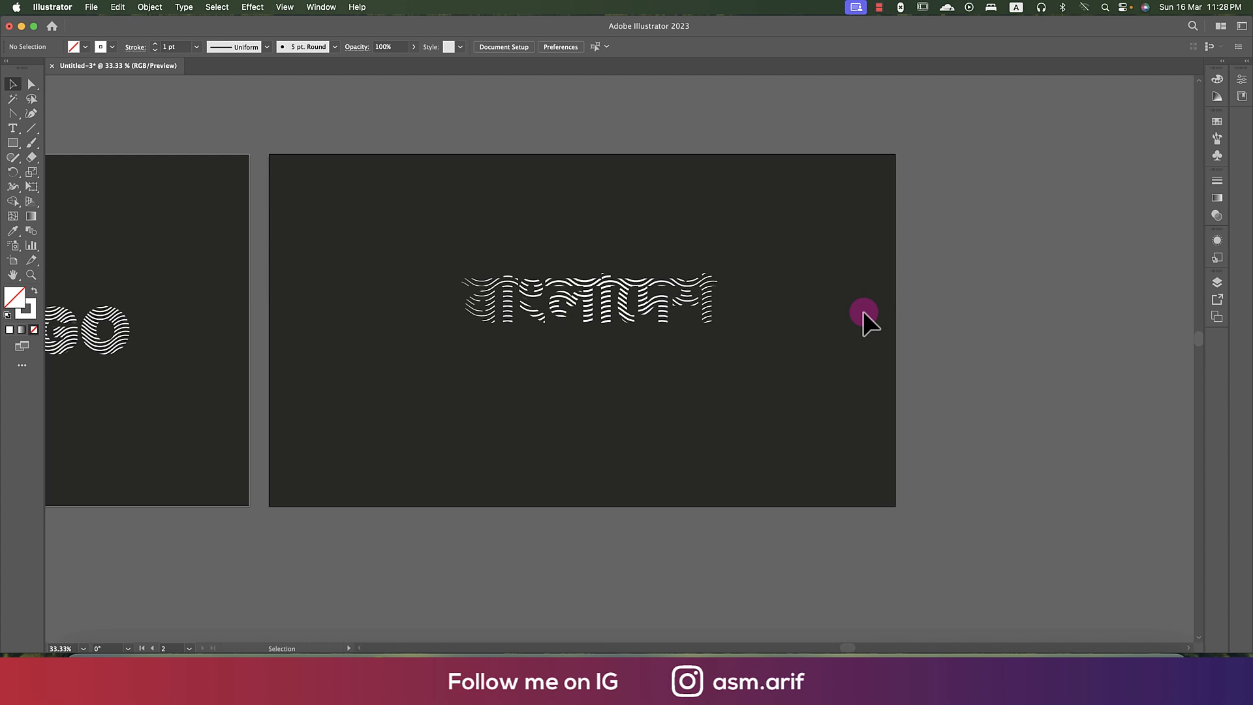
{"action": "key", "text": "alt+super+2"}
{"action": "left_click", "coordinate": [914, 229]}
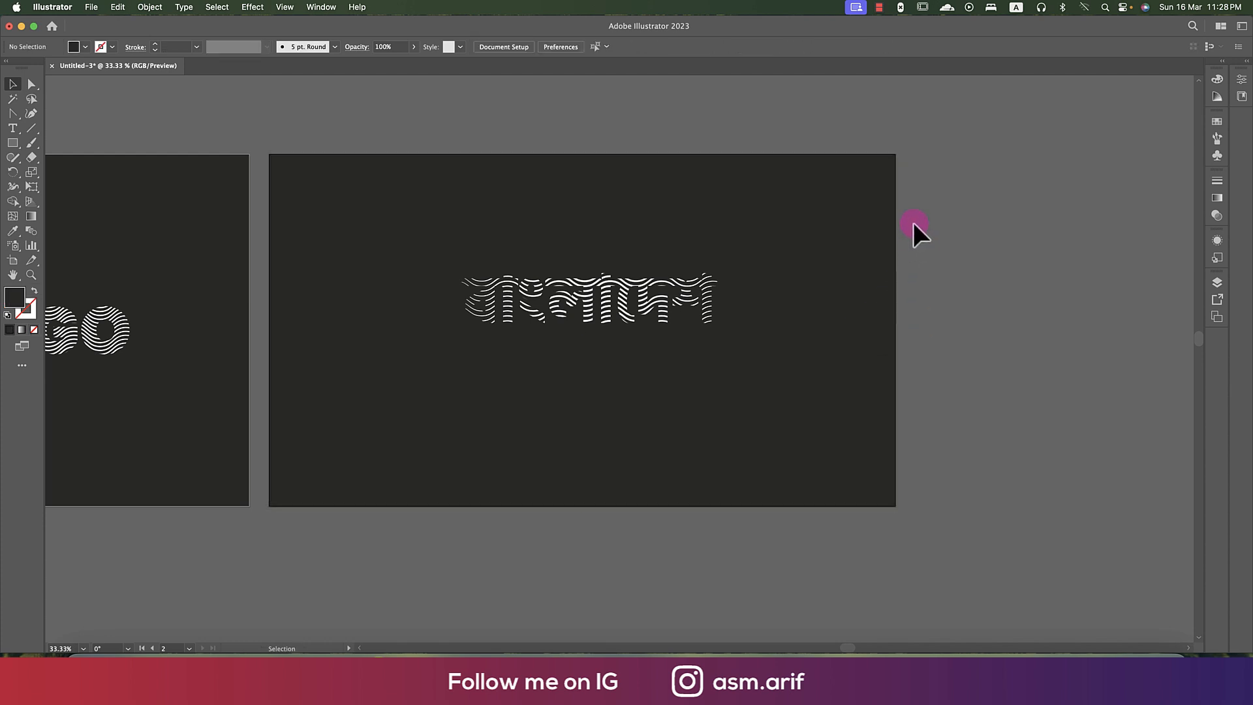
- Center the Bangla lettering vertically and horizontally on the second artboard's background rectangle as the key object
{"action": "left_click", "coordinate": [711, 284]}
{"action": "left_click", "coordinate": [890, 291], "text": "shift"}
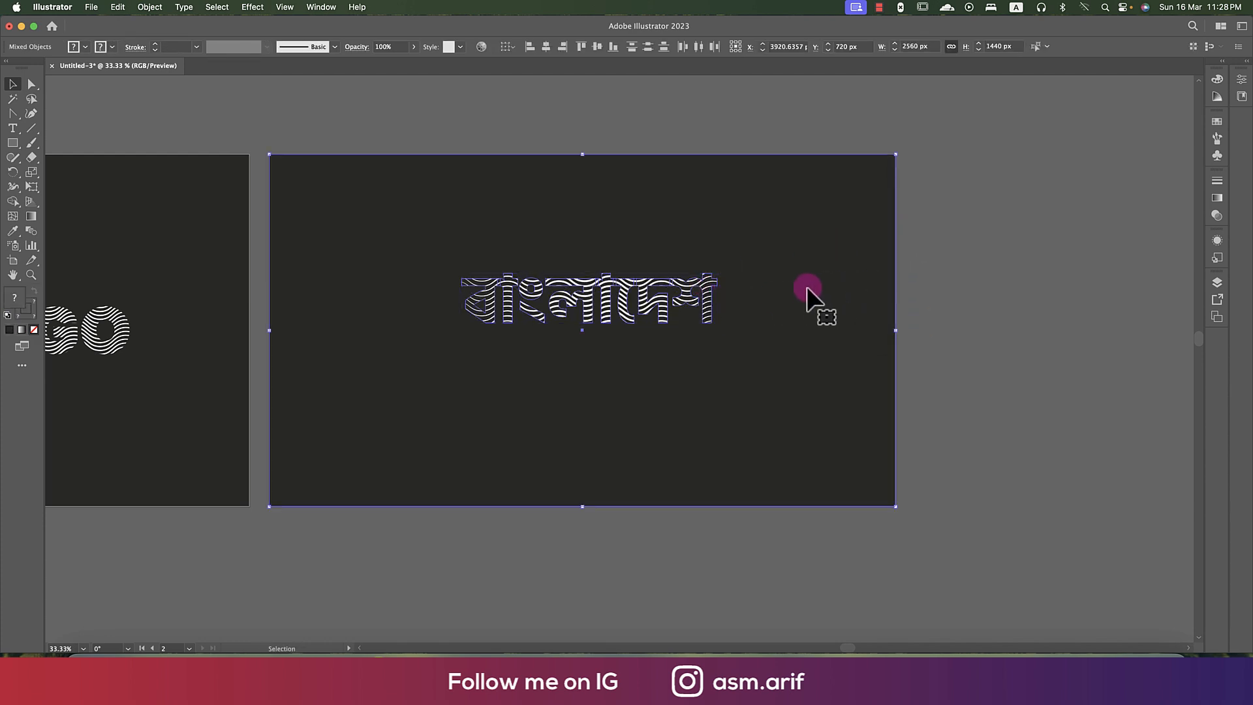
{"action": "left_click", "coordinate": [848, 290]}
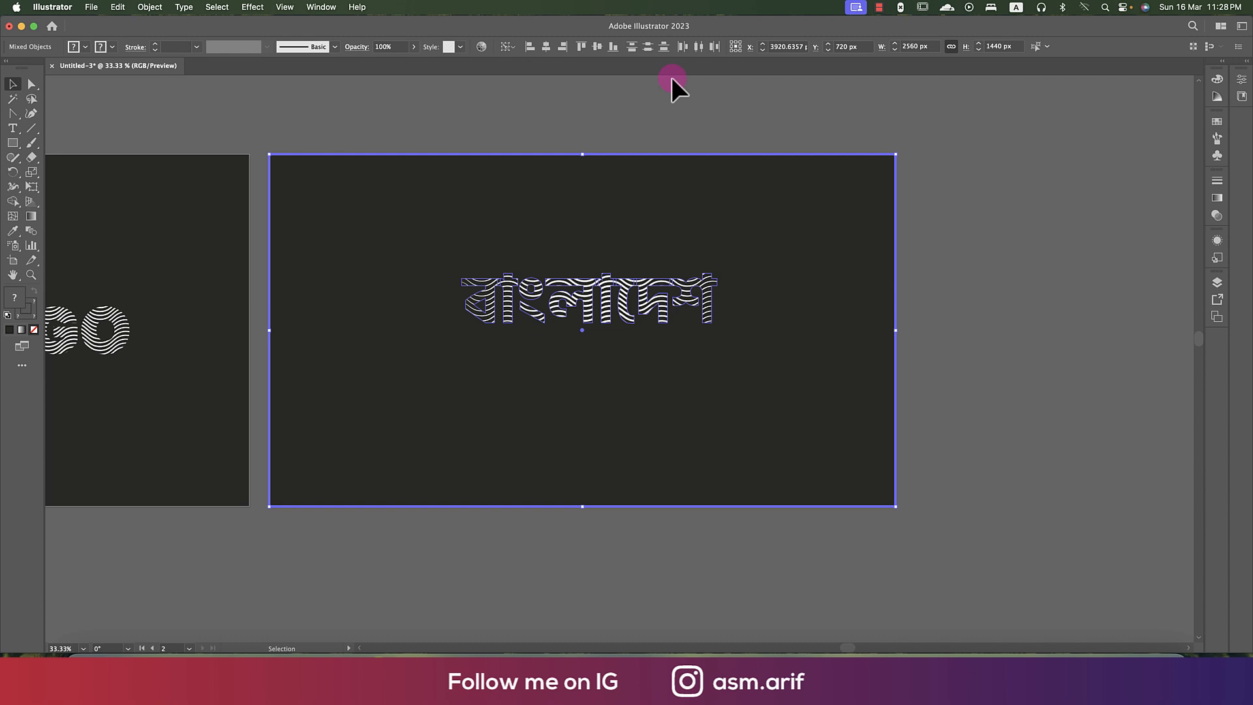
{"action": "left_click", "coordinate": [597, 48]}
{"action": "left_click", "coordinate": [548, 48]}
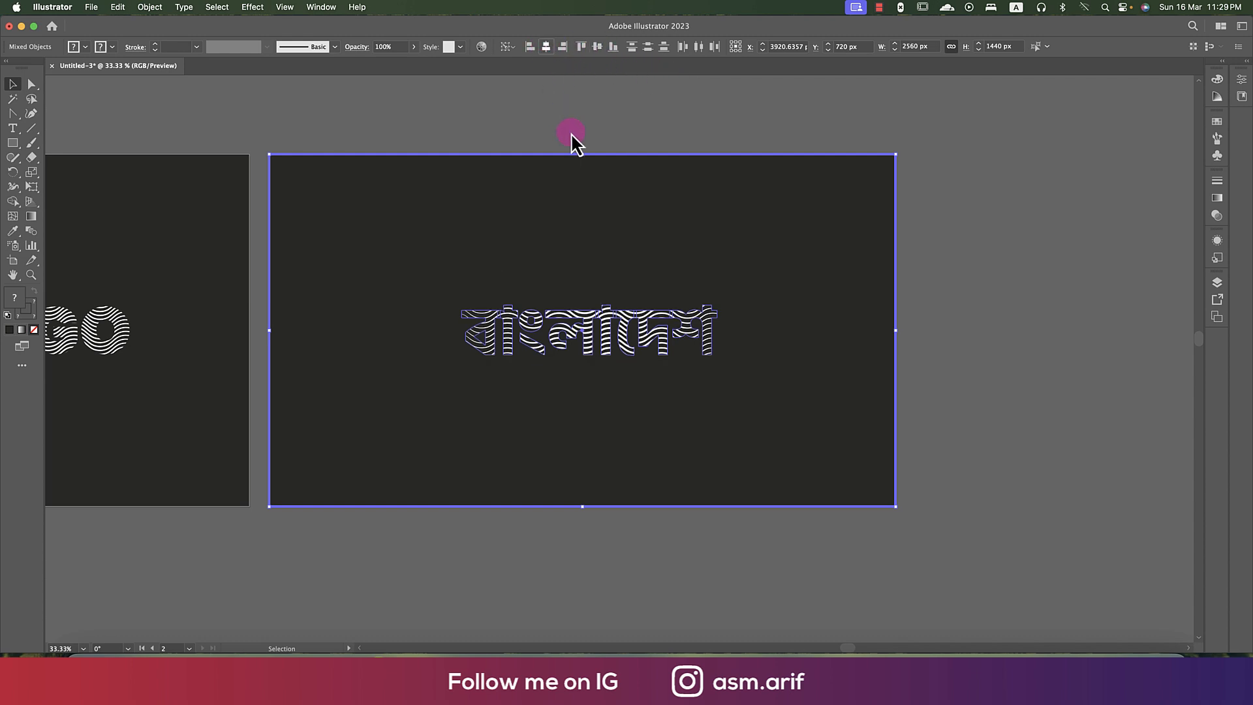
{"action": "left_click", "coordinate": [971, 354]}
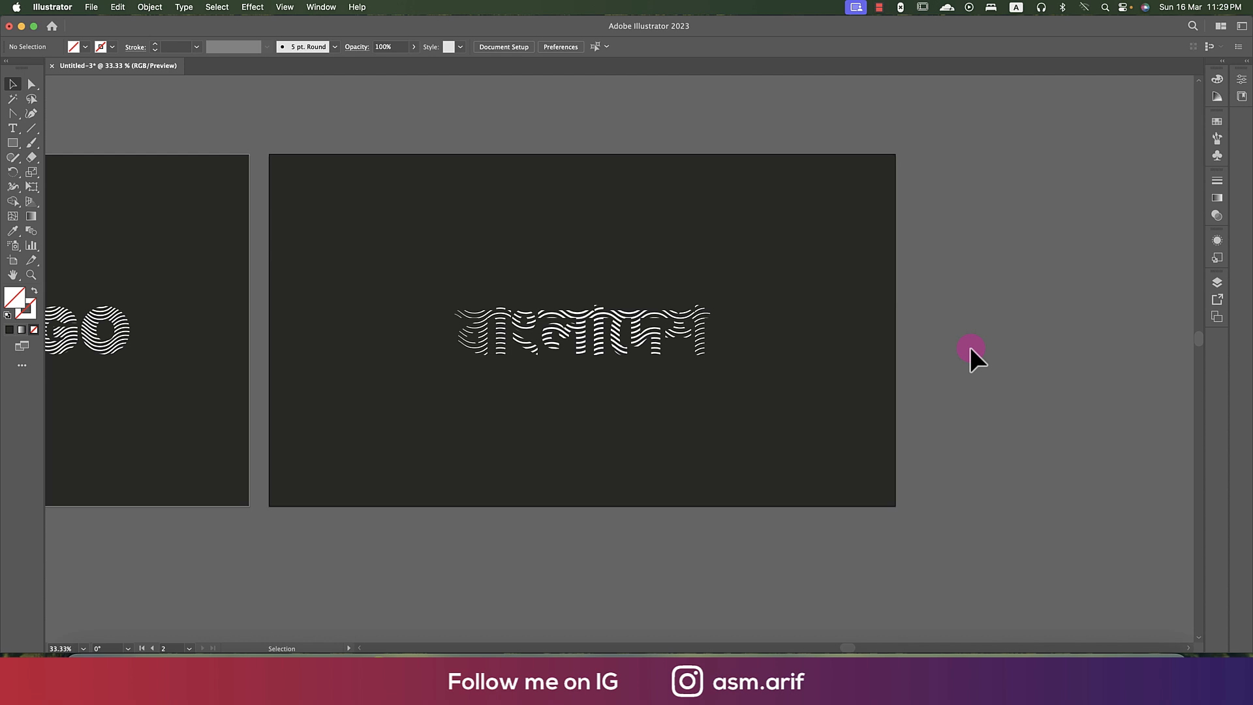
{"action": "scroll", "coordinate": [557, 360], "scroll_direction": "up", "scroll_amount": 2}
{"action": "scroll", "coordinate": [557, 360], "scroll_direction": "down", "scroll_amount": 2}
{"action": "left_click_drag", "start_coordinate": [555, 412], "coordinate": [765, 403]}
{"action": "scroll", "coordinate": [805, 402], "scroll_direction": "down", "scroll_amount": 1}
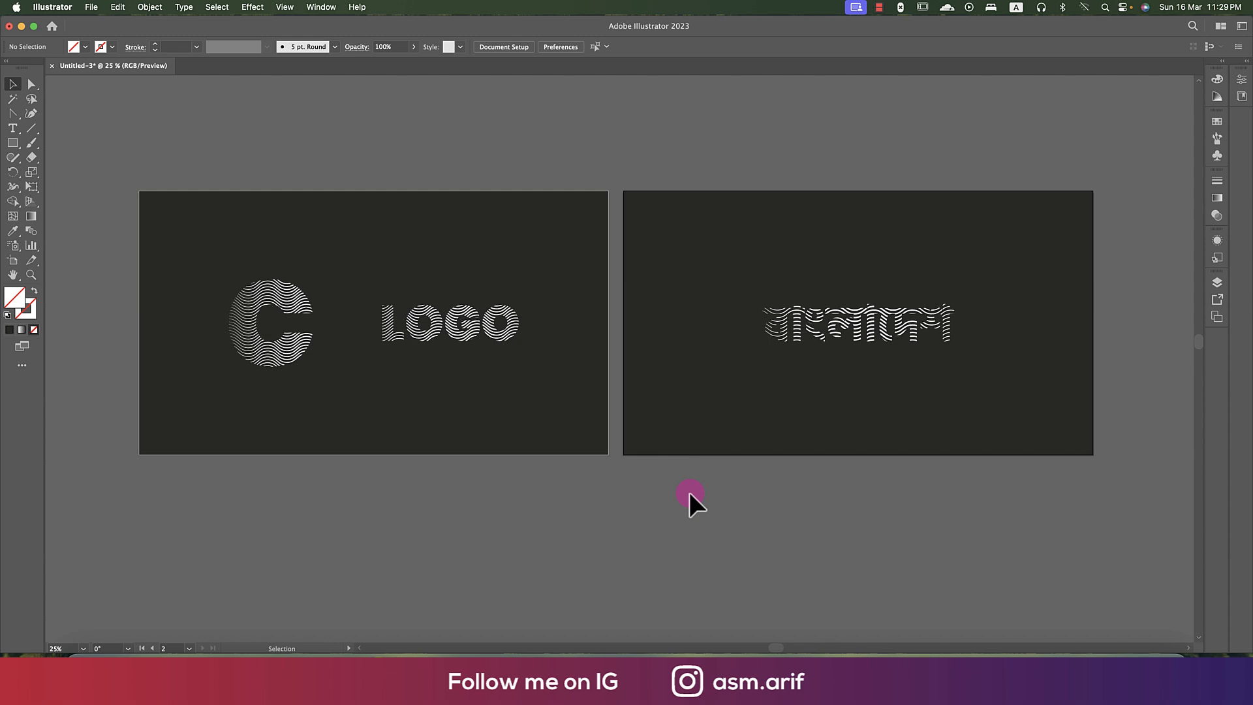